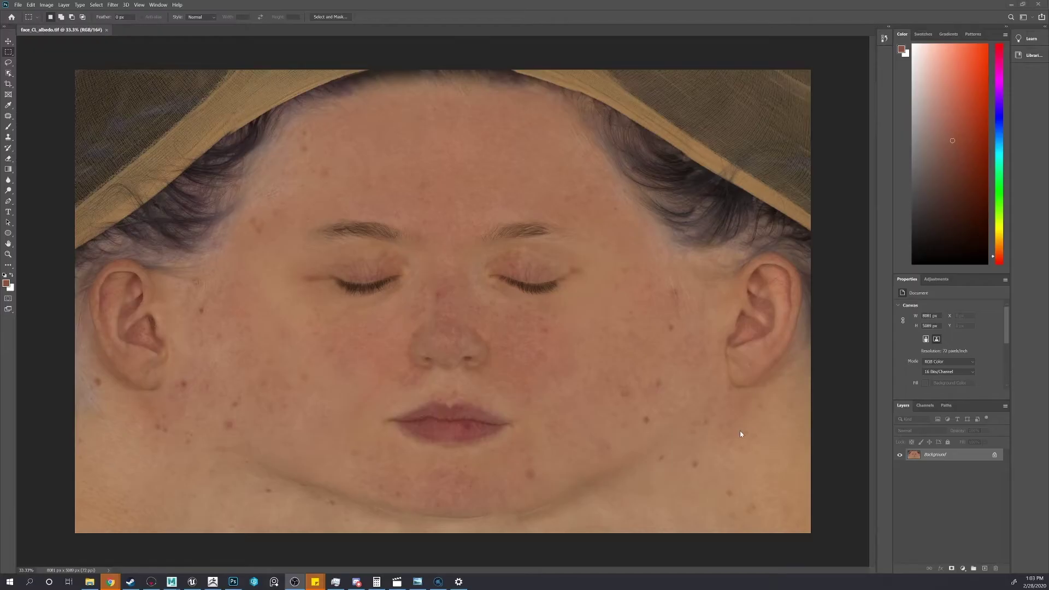
Step: Copy a square of neck skin from the face texture's lower-right corner into a new 1024 × 1024 px, 16-bit RGB document
click(748, 431)
drag(702, 420, 796, 519)
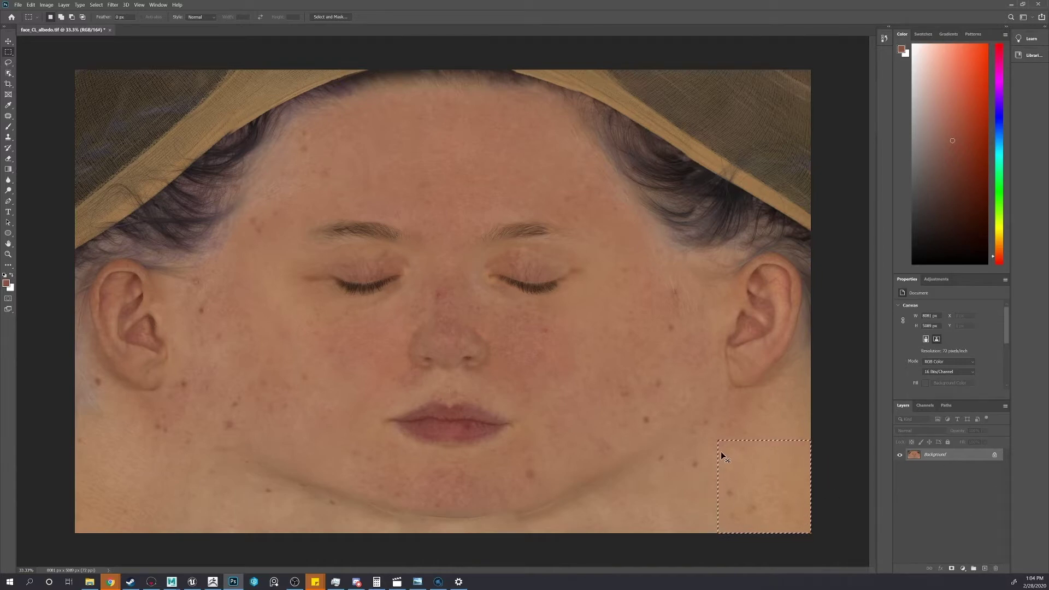
click(18, 5)
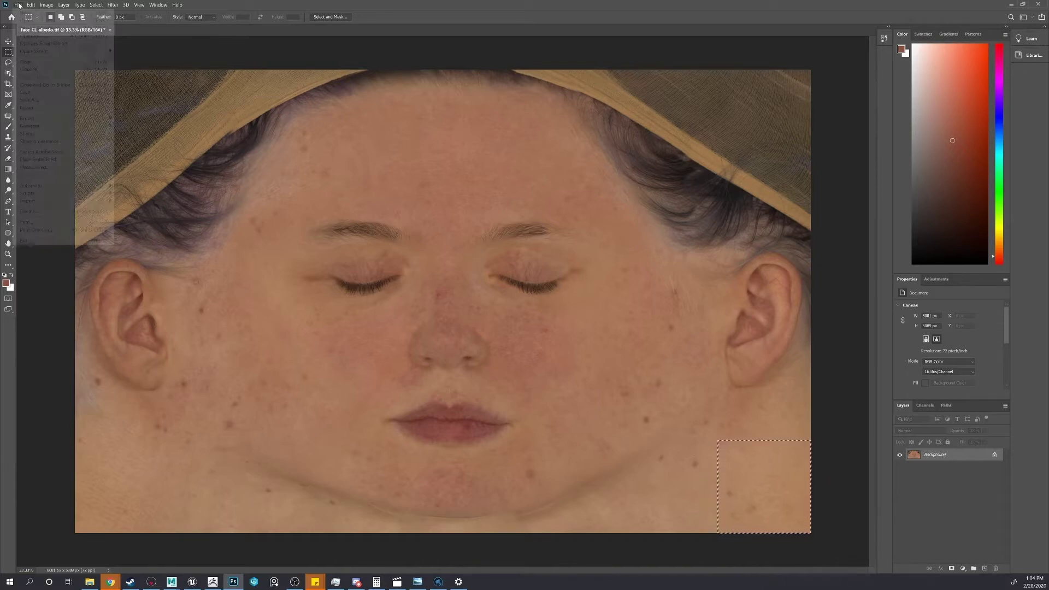
click(26, 13)
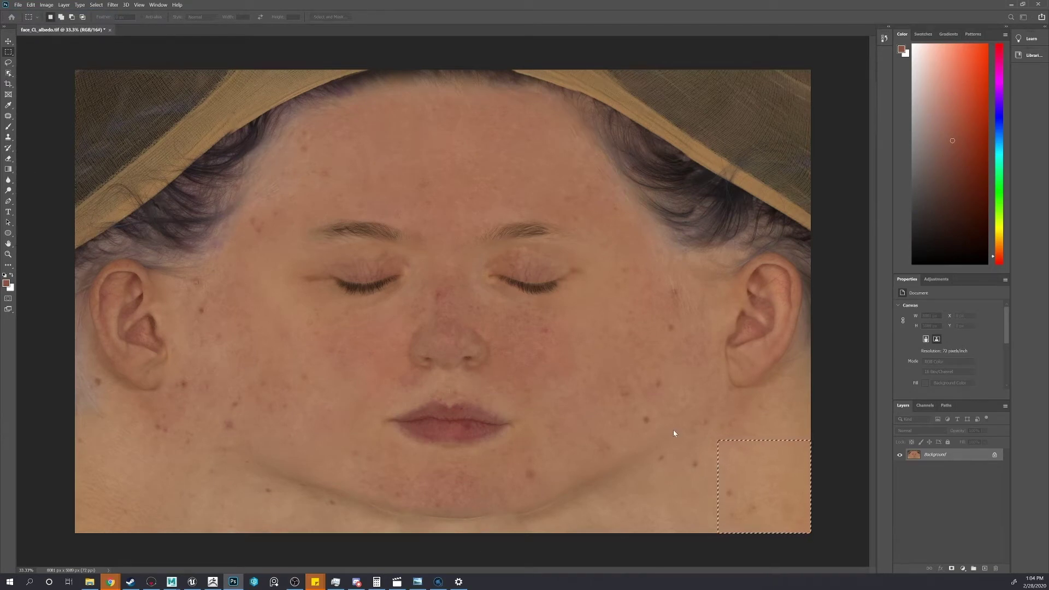
key(ctrl+n)
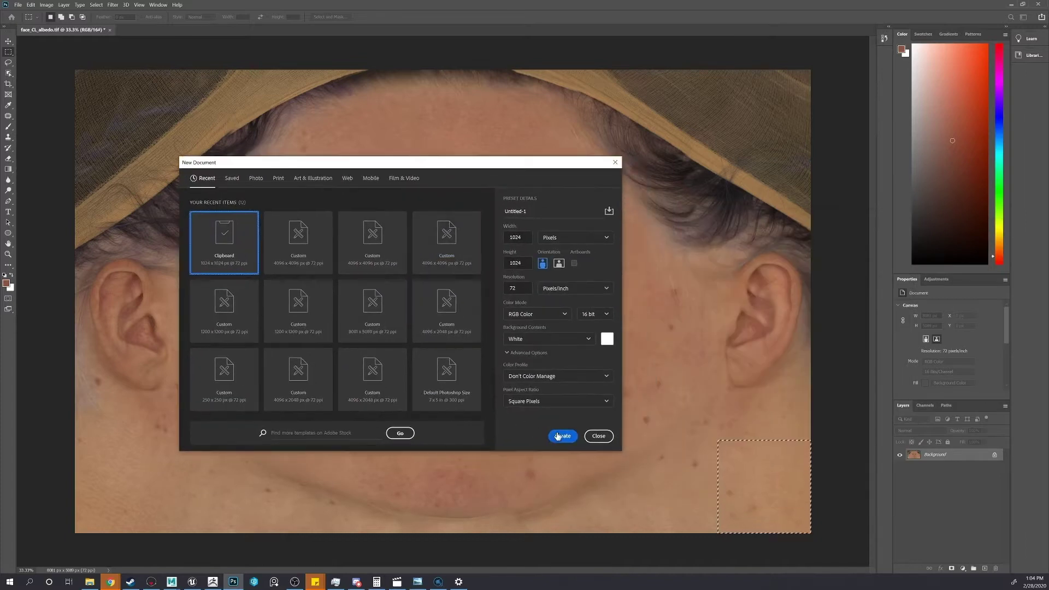
click(562, 435)
key(ctrl+v)
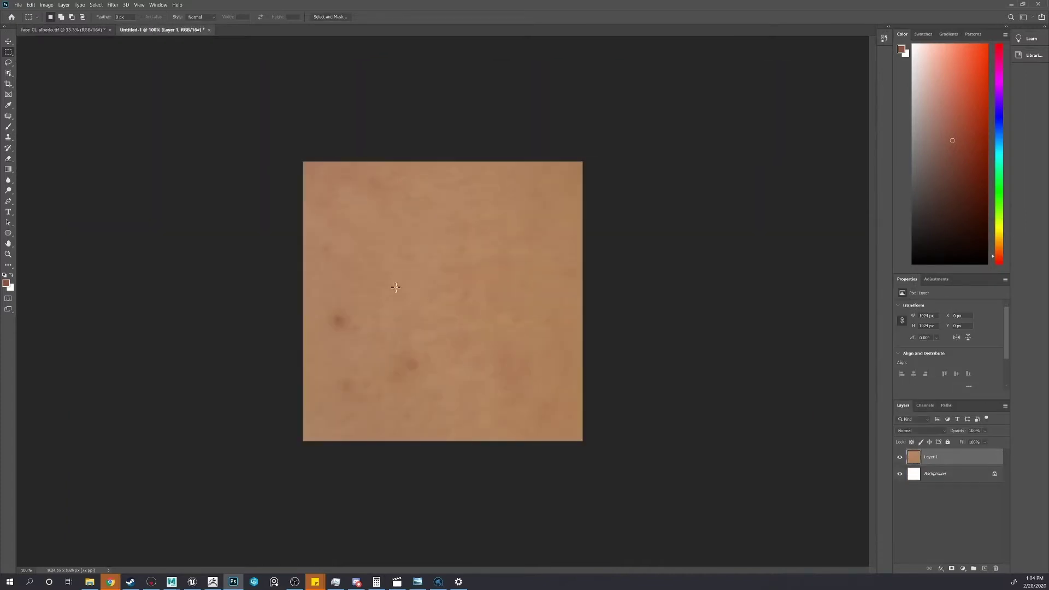
click(83, 31)
click(155, 34)
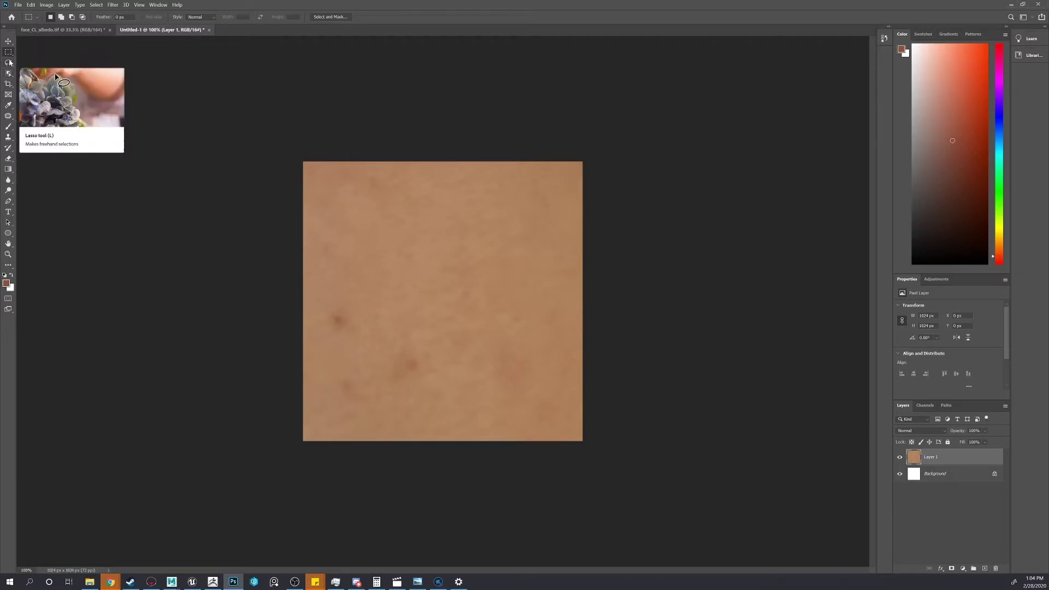
Step: Remove the two dark moles in the lower left half of the skin texture with the Patch tool, using clean skin nearby
click(8, 116)
mouse_move(342, 302)
mouse_down()
mouse_move(344, 342)
mouse_move(344, 304)
mouse_move(407, 319)
mouse_up()
key(ctrl+d)
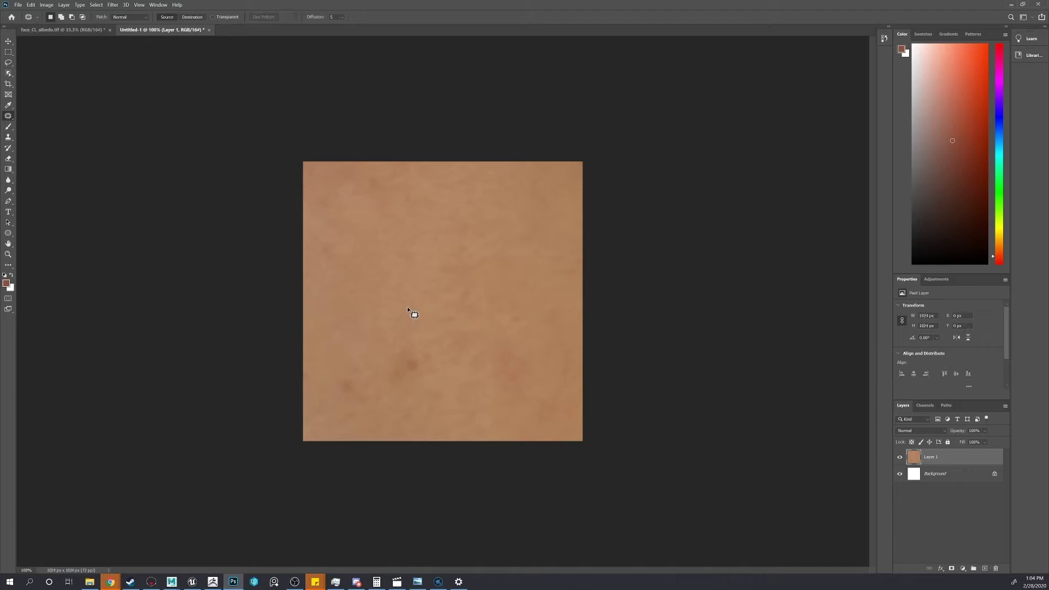
mouse_move(400, 388)
mouse_down()
mouse_move(405, 343)
mouse_move(493, 307)
mouse_up()
key(ctrl+d)
click(8, 51)
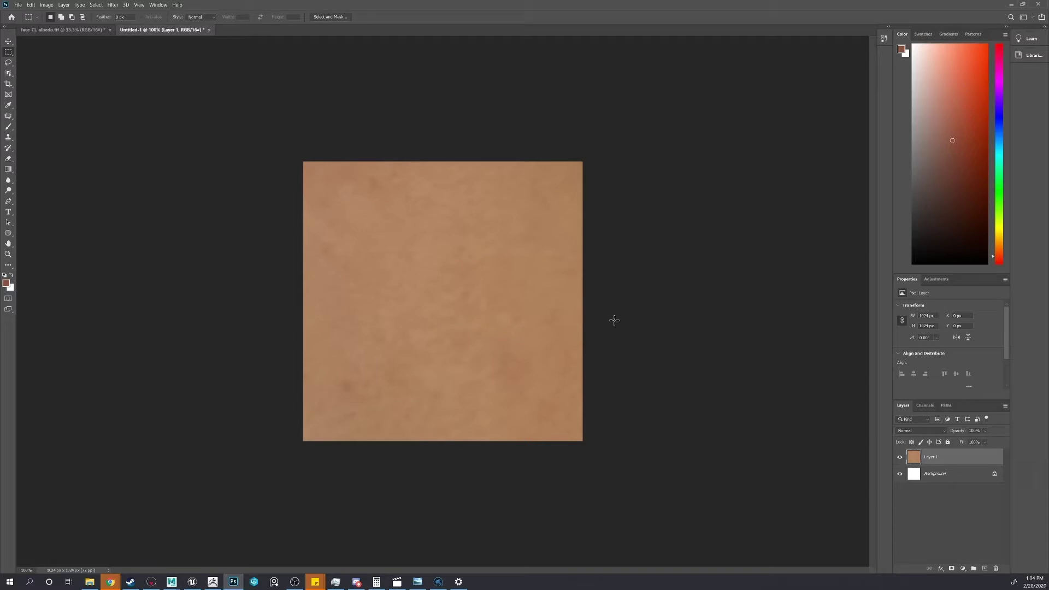
click(63, 5)
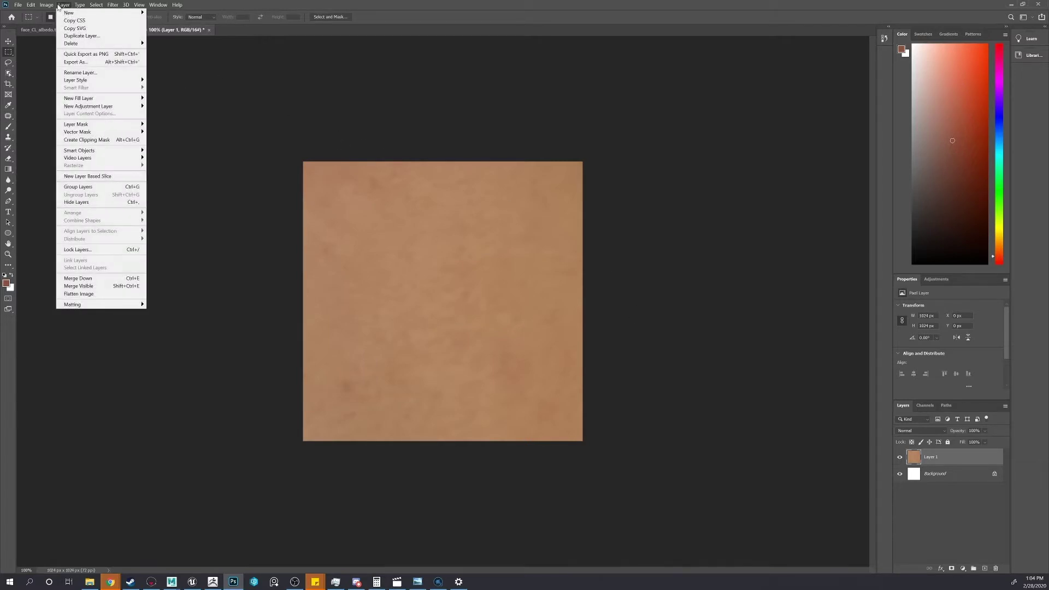
click(58, 6)
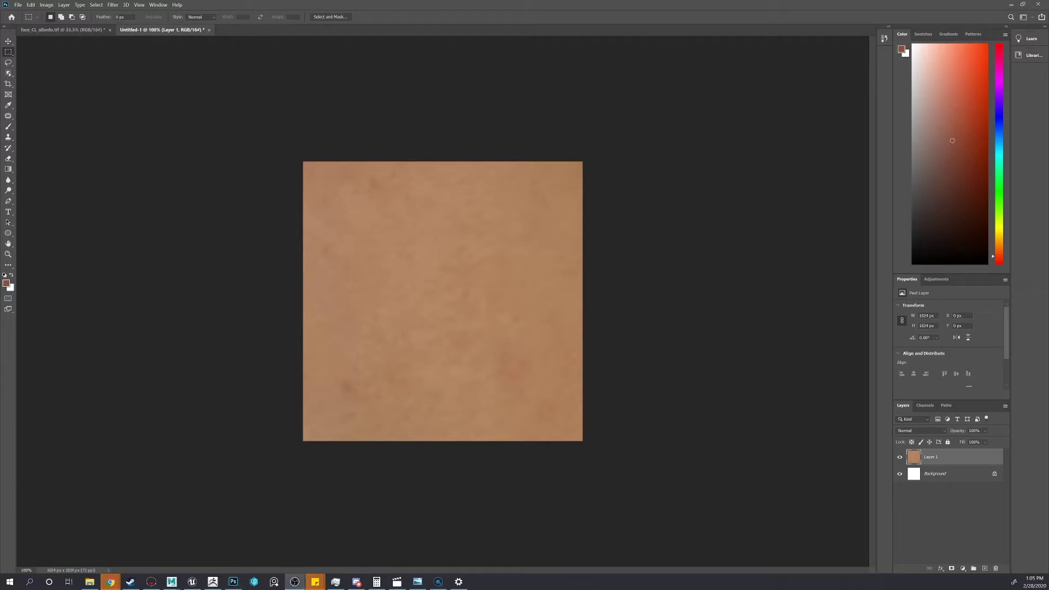
key(alt+Tab)
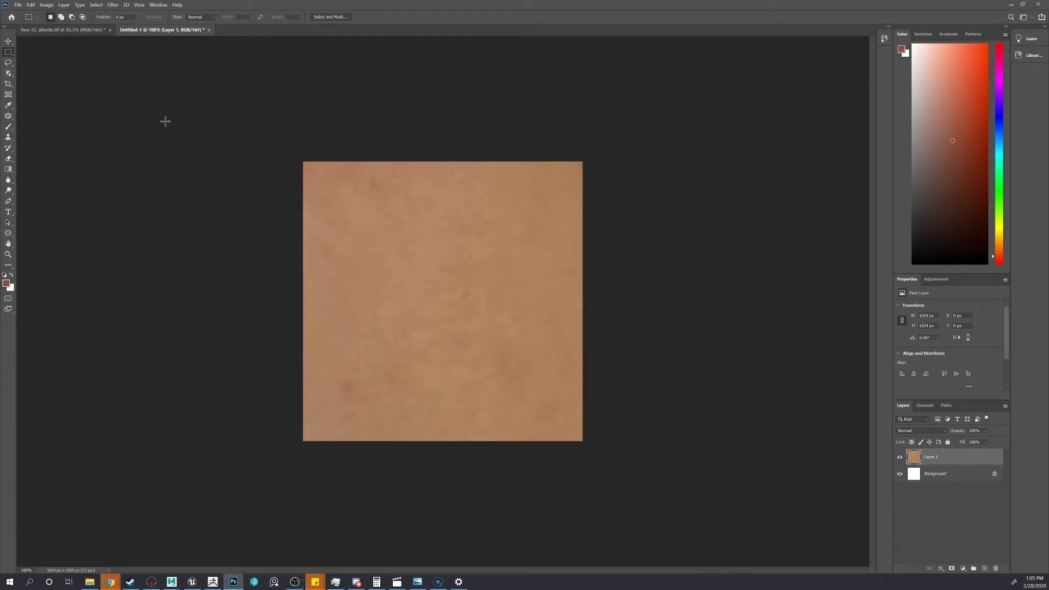
Step: Apply the Offset filter to the skin layer with 512 px horizontal, 512 px vertical and Wrap Around
click(116, 4)
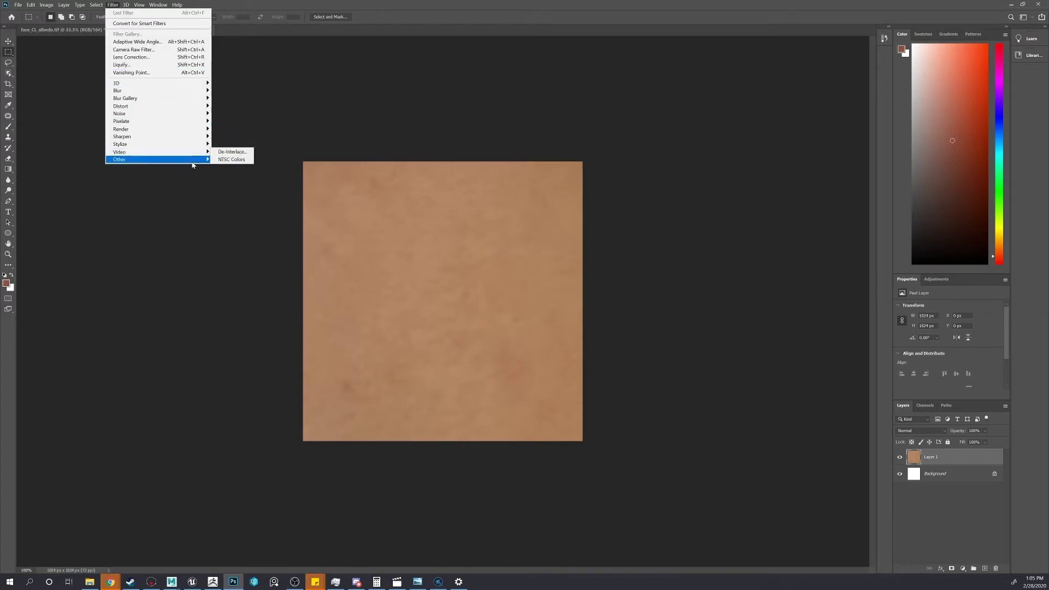
mouse_move(192, 159)
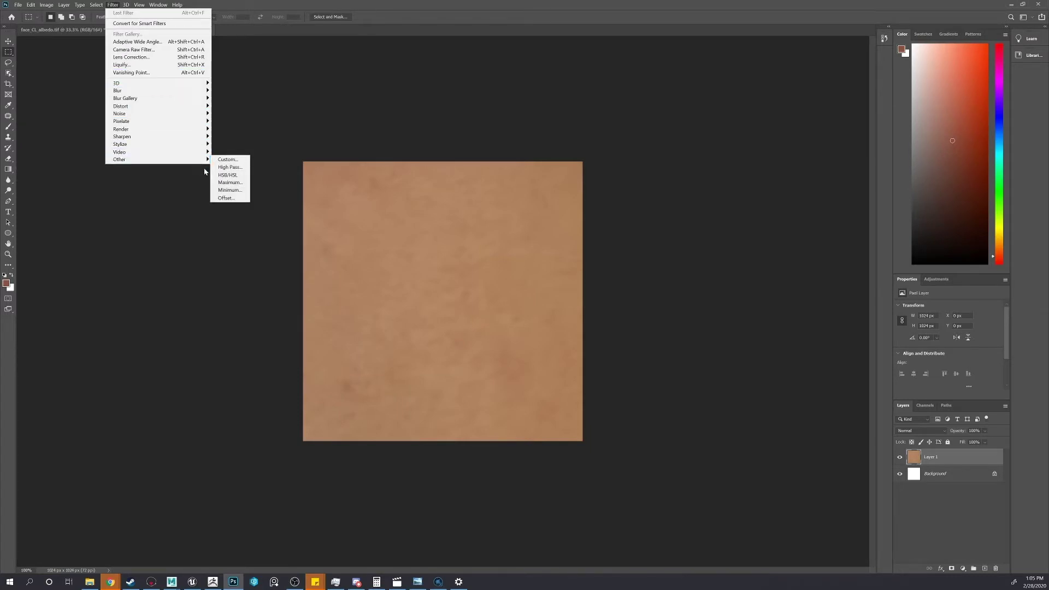
click(226, 197)
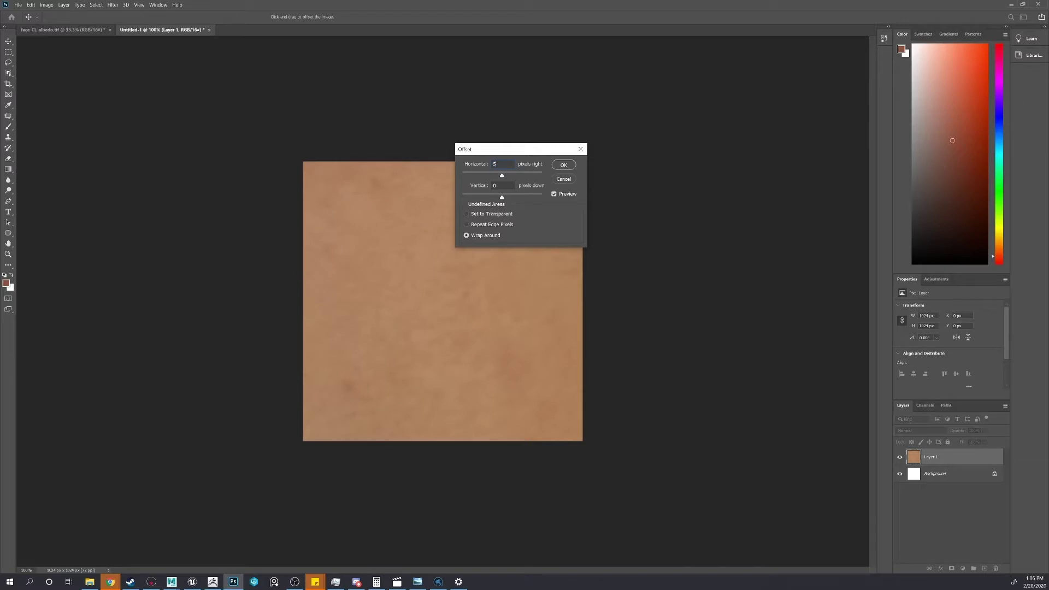
text(512)
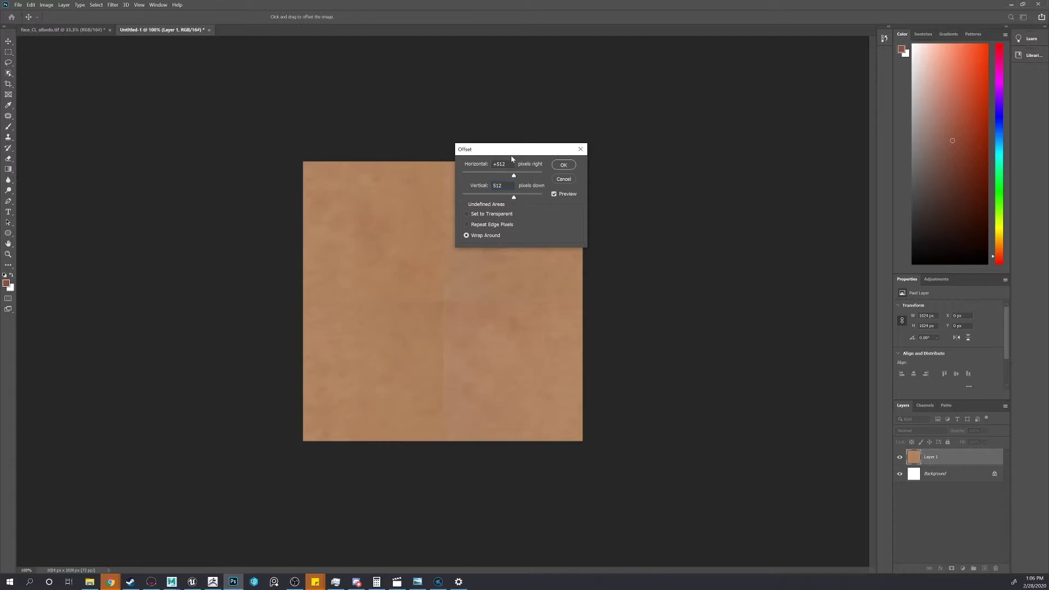
click(563, 164)
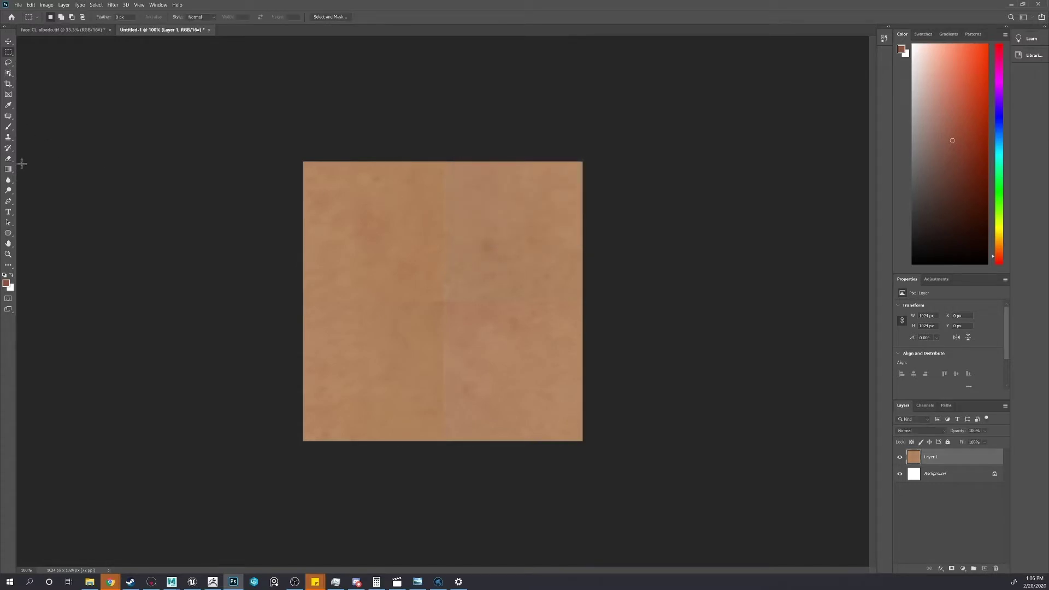
Step: Select a narrow full-height strip over the vertical centre seam and patch it with the skin just to its left
click(8, 116)
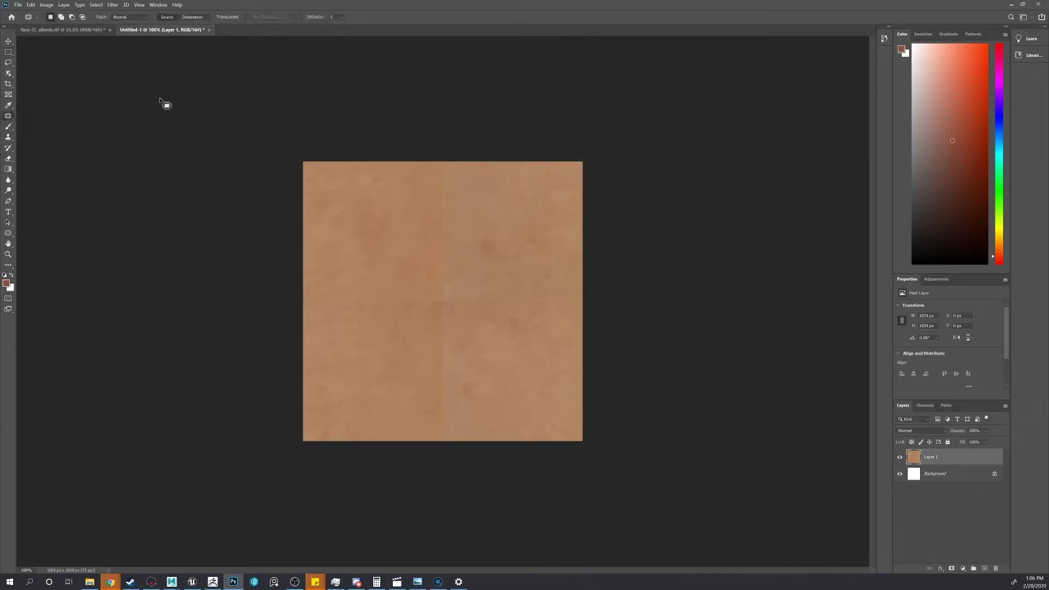
key(m)
drag(432, 147, 464, 475)
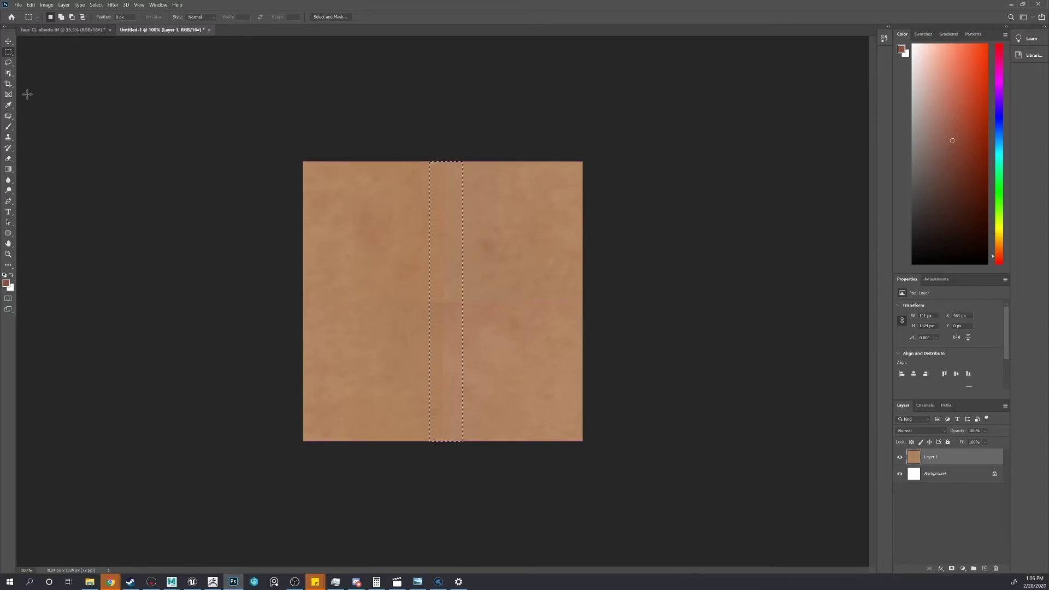
click(8, 116)
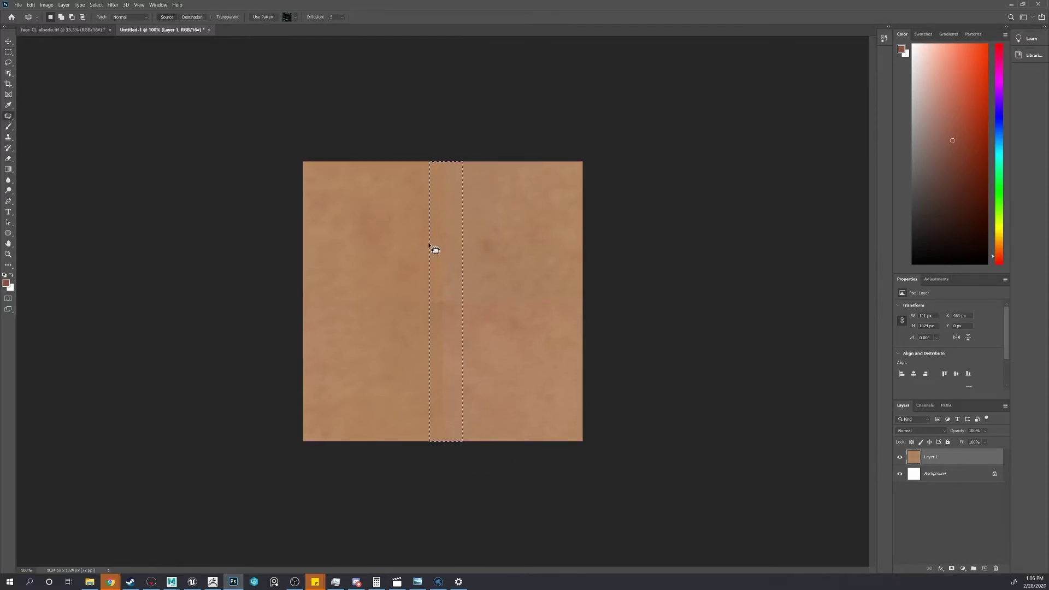
drag(444, 246, 412, 248)
key(ctrl+d)
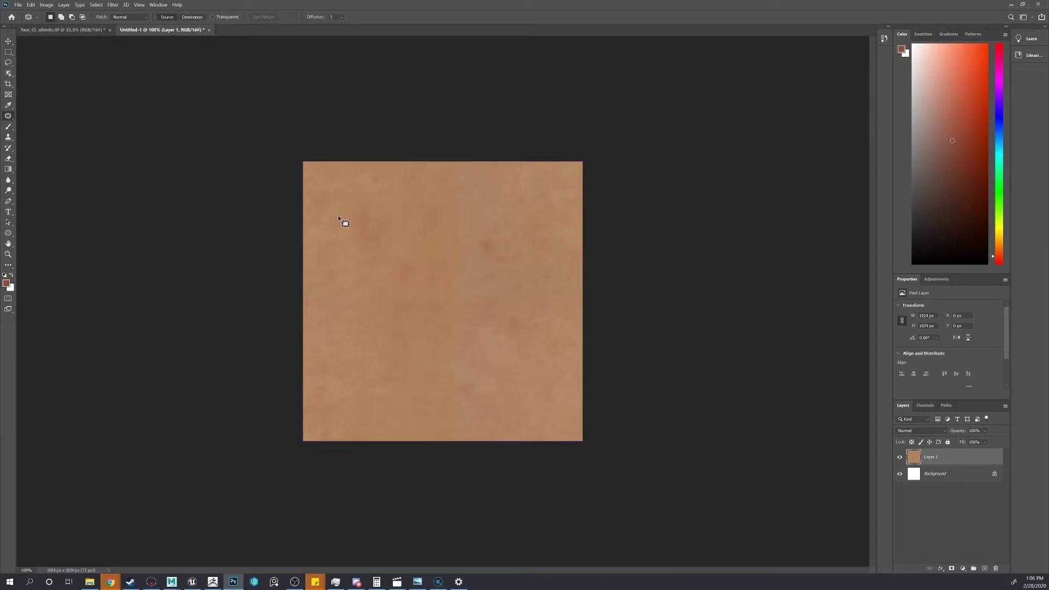
Step: Select a narrow full-width strip over the horizontal centre seam and patch it with the skin just below
click(9, 52)
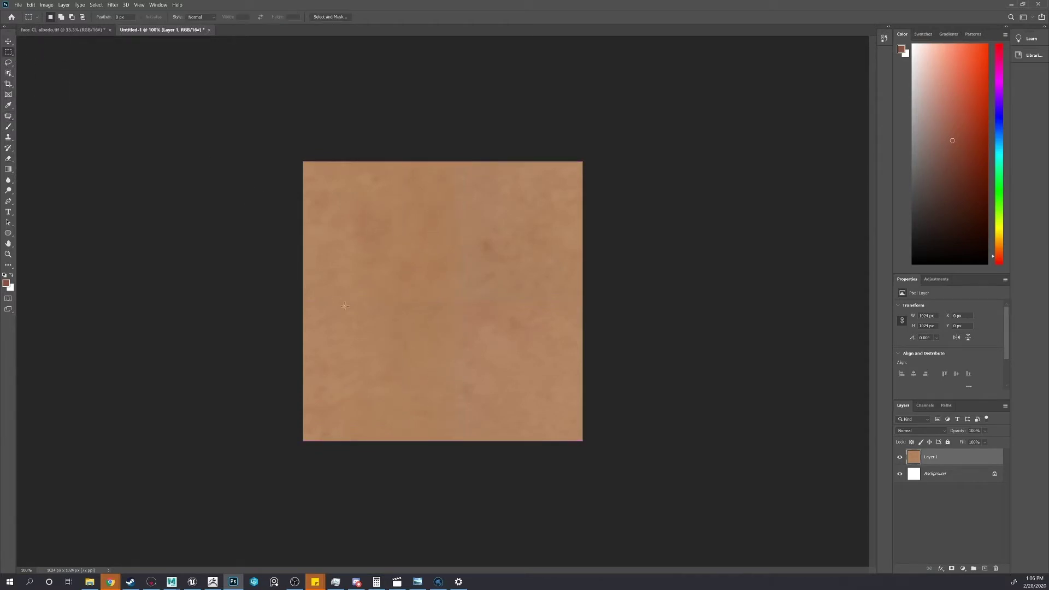
drag(284, 290, 604, 320)
click(8, 116)
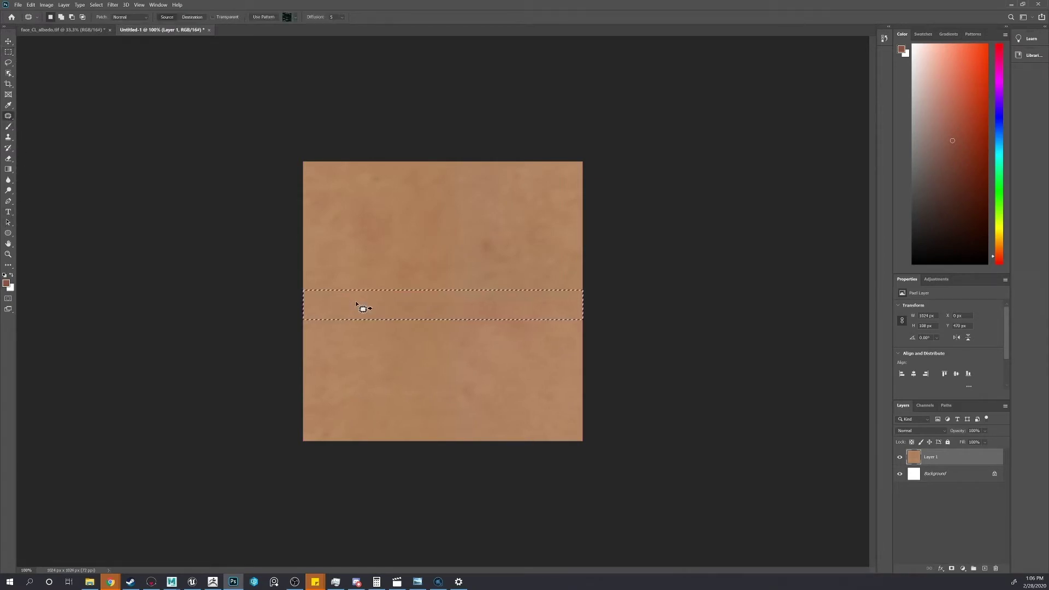
drag(356, 304, 359, 337)
click(270, 283)
Step: Blend the remaining seam traces across the middle of the texture with further Patch tool selections
drag(473, 159, 395, 373)
drag(474, 404, 473, 162)
mouse_move(449, 279)
mouse_down()
mouse_move(378, 276)
mouse_move(629, 316)
mouse_move(431, 279)
mouse_up()
click(512, 346)
drag(490, 308, 494, 231)
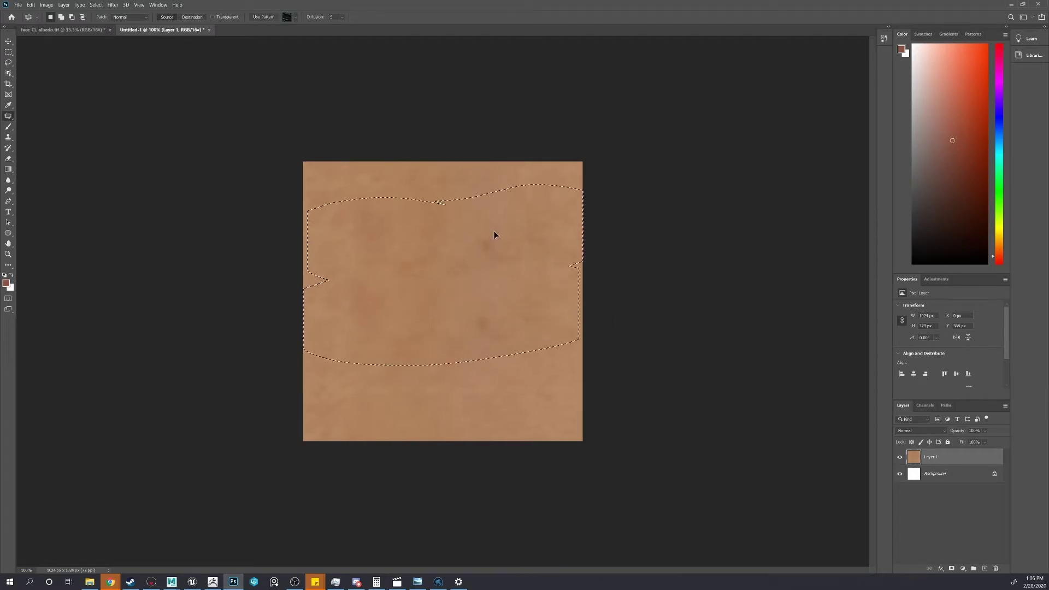
click(642, 266)
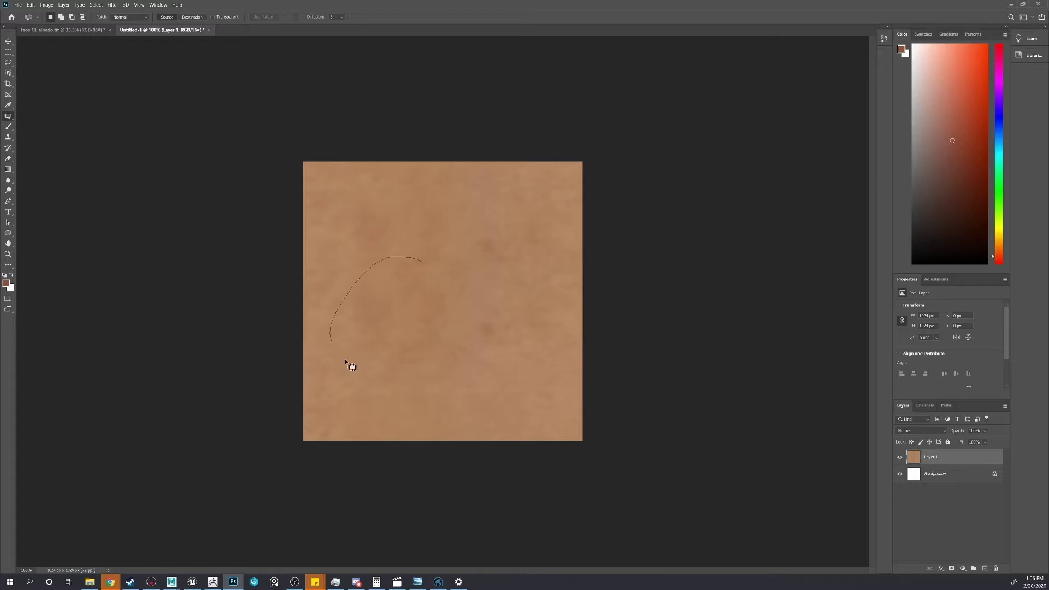
Step: Try to even out the darker blotches around the texture's centre by patching them with cleaner skin
drag(345, 359, 428, 264)
drag(398, 313, 502, 373)
key(ctrl+d)
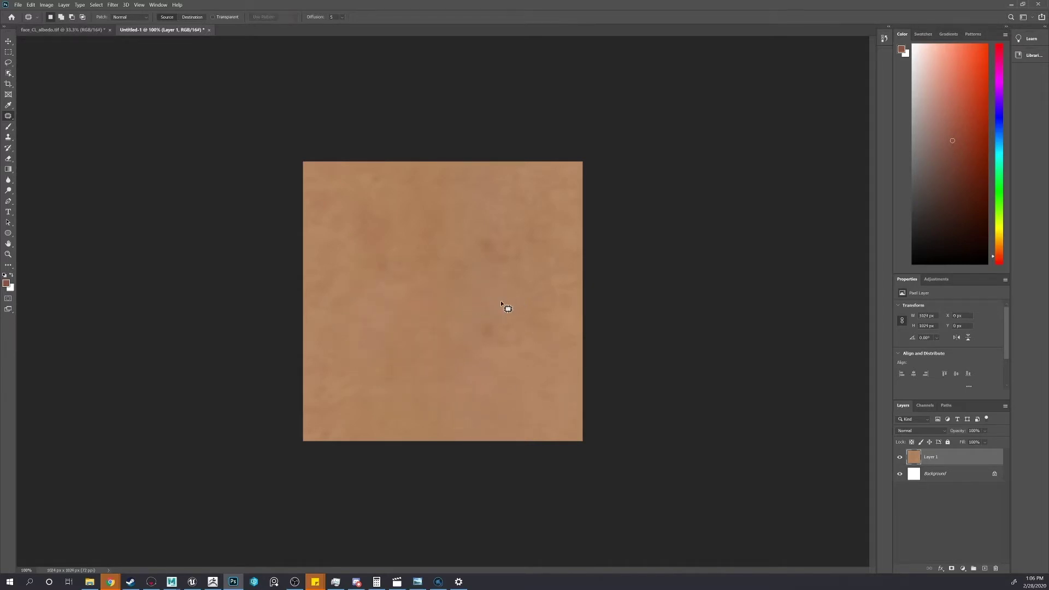
mouse_move(500, 303)
mouse_down()
mouse_move(497, 320)
mouse_move(498, 308)
mouse_up()
drag(498, 308, 401, 333)
key(ctrl+d)
drag(433, 185, 421, 207)
mouse_move(413, 229)
mouse_down()
mouse_move(495, 343)
mouse_move(495, 300)
mouse_up()
key(ctrl+d)
Step: Try to patch larger areas of the lower half and the dark spot right of centre
mouse_move(384, 393)
mouse_down()
mouse_move(459, 281)
mouse_move(516, 249)
mouse_move(505, 221)
mouse_up()
click(496, 280)
click(516, 353)
mouse_move(442, 300)
mouse_down()
mouse_move(293, 410)
mouse_move(444, 328)
mouse_up()
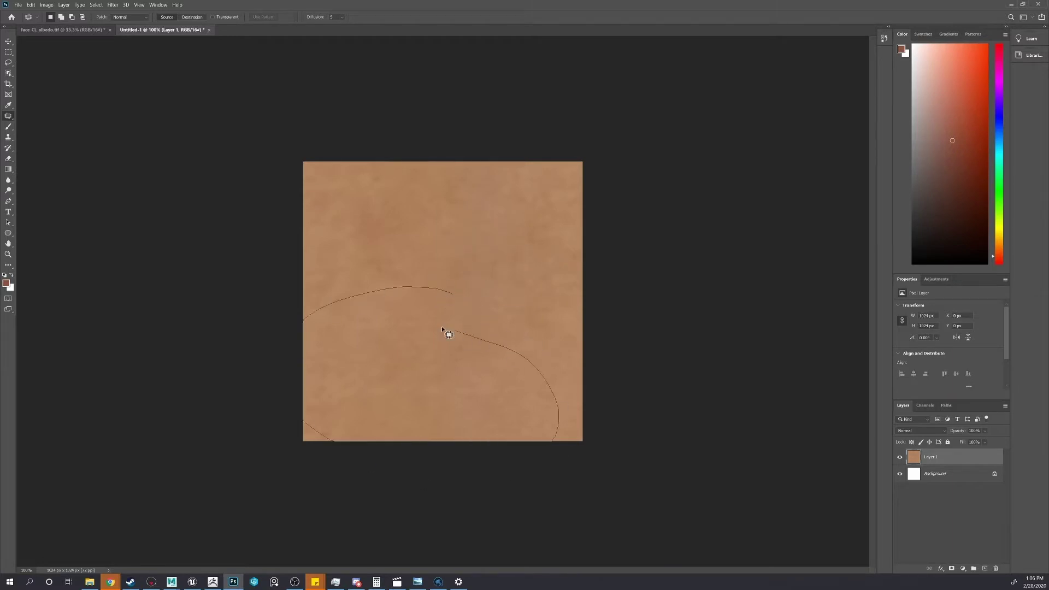
drag(481, 277, 508, 224)
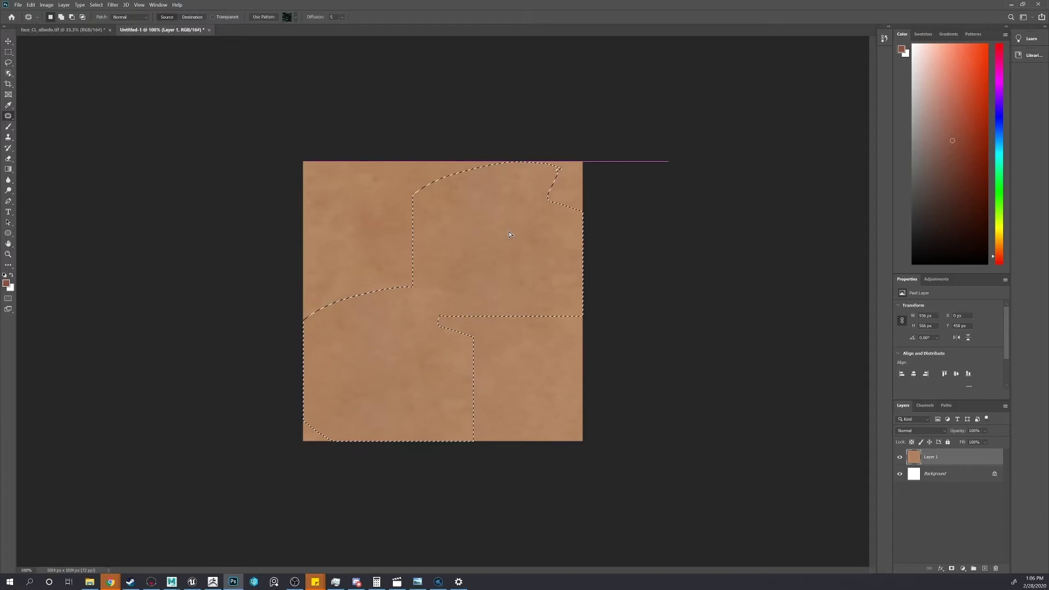
click(485, 238)
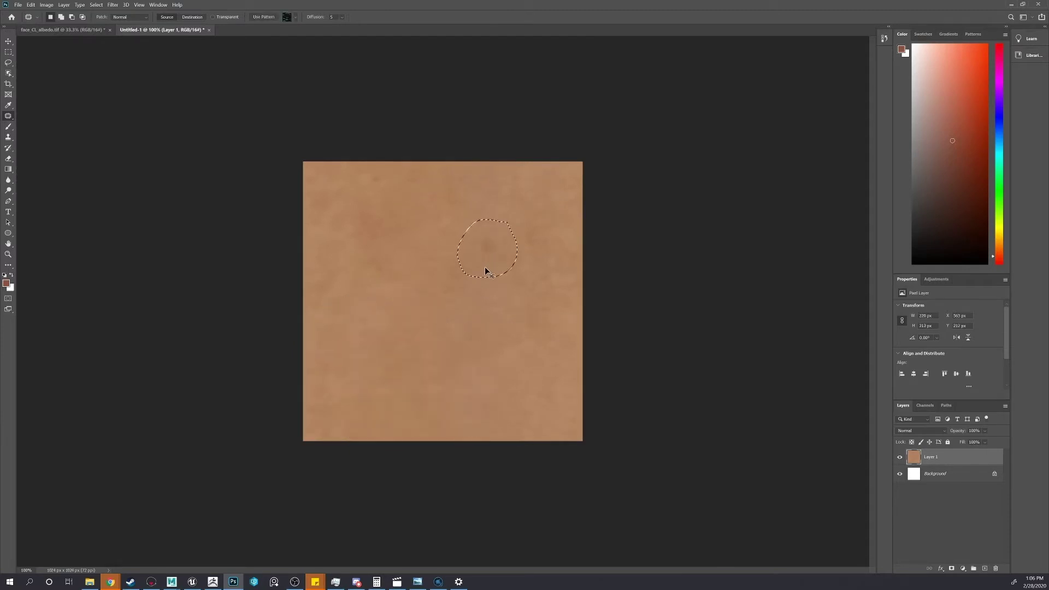
drag(484, 270, 480, 270)
Step: Undo the recent patches back to before the blotch left of centre was patched
key(ctrl+z)
key(ctrl+z)
key(ctrl+z)
key(ctrl+z)
key(ctrl+z)
key(ctrl+z)
key(ctrl+z)
key(ctrl+z)
key(ctrl+z)
key(ctrl+z)
key(ctrl+z)
key(ctrl+z)
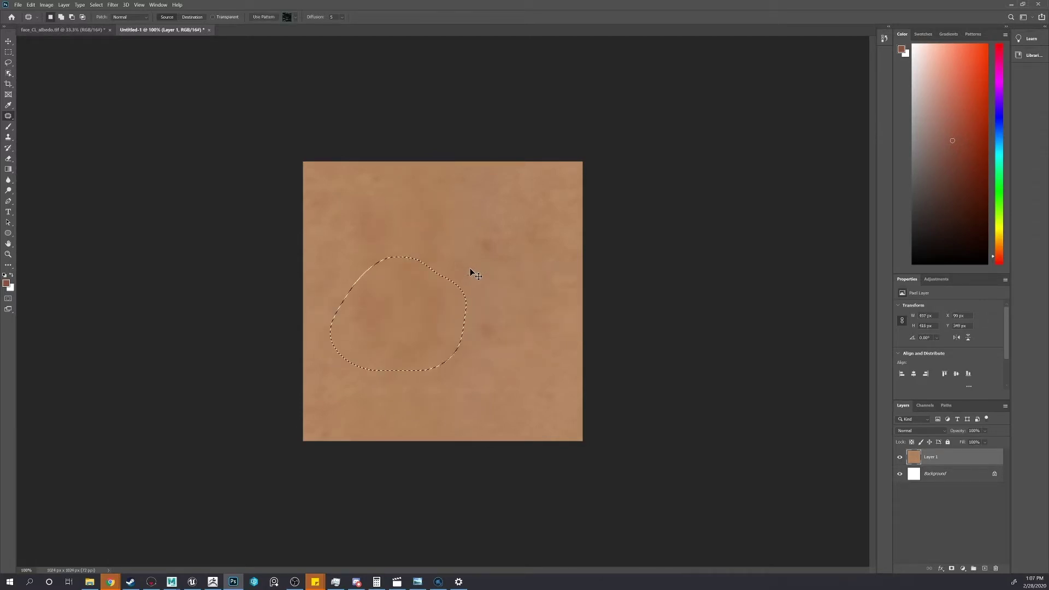
key(ctrl+z)
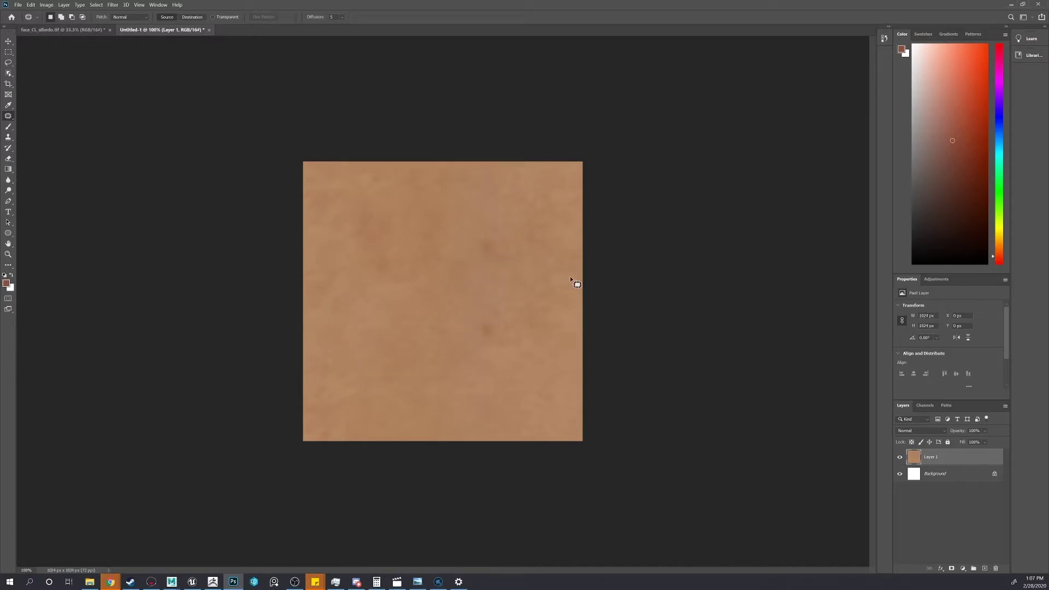
Step: Patch out the two dark spots right of centre using clean skin from the left half
drag(491, 251, 401, 282)
key(ctrl+d)
drag(513, 340, 494, 308)
drag(489, 338, 405, 256)
key(ctrl+d)
click(8, 41)
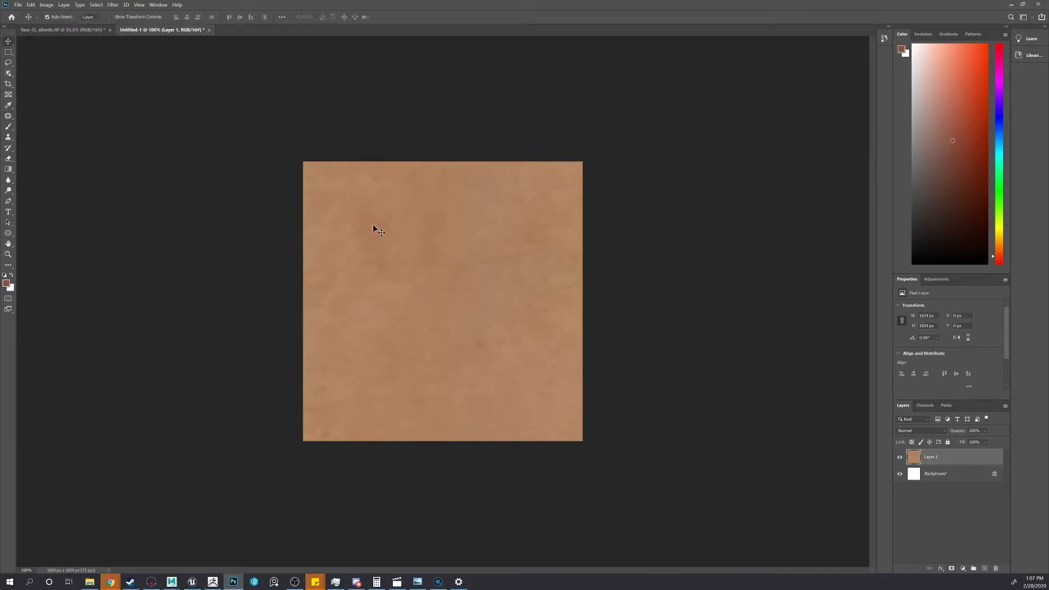
Step: Run the Offset filter on the skin layer again with its previous settings
click(113, 4)
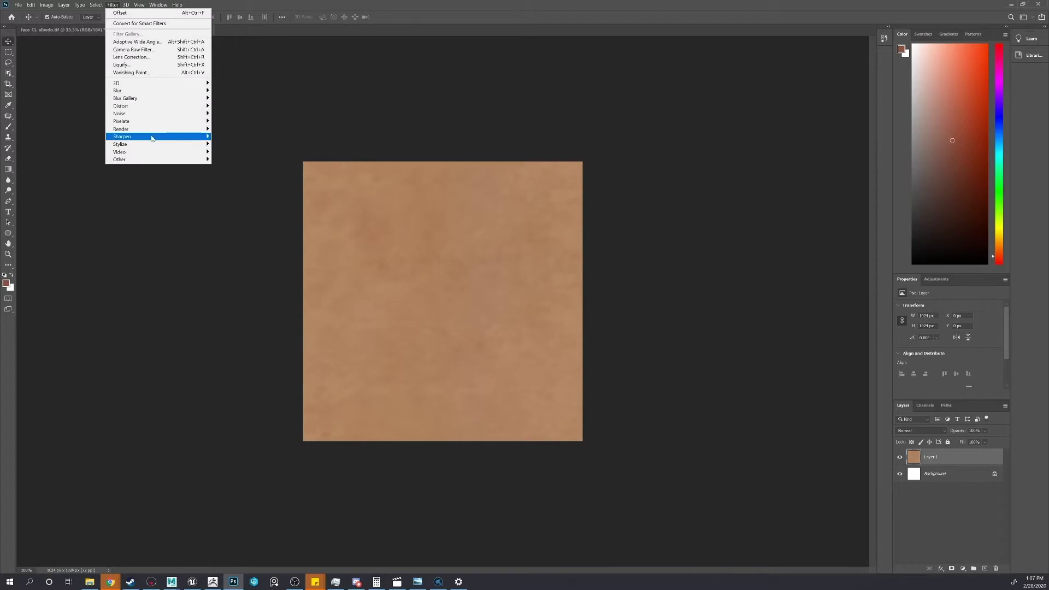
mouse_move(153, 132)
mouse_move(155, 162)
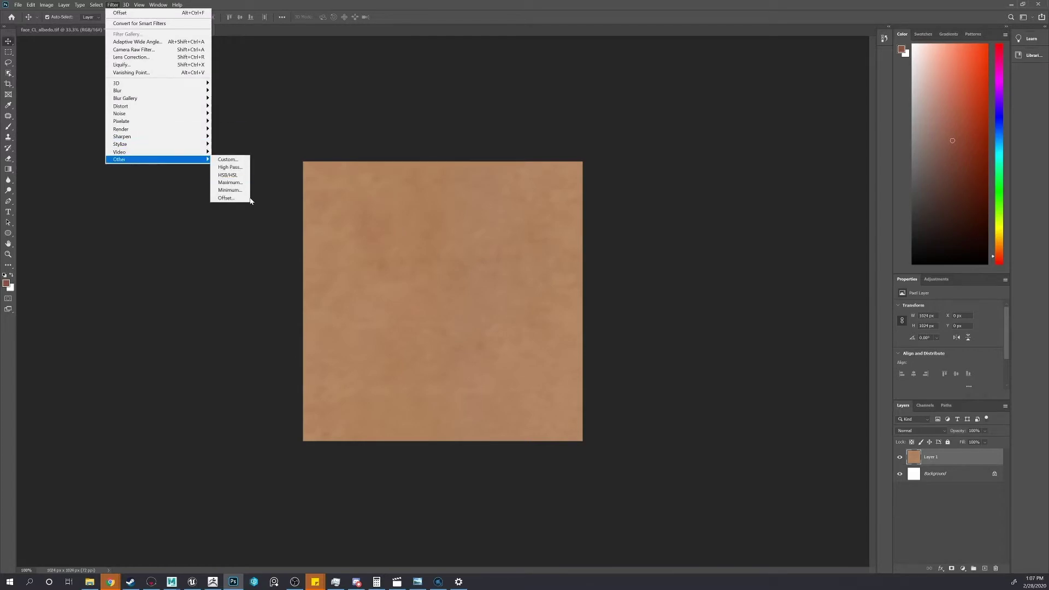
click(235, 199)
click(564, 165)
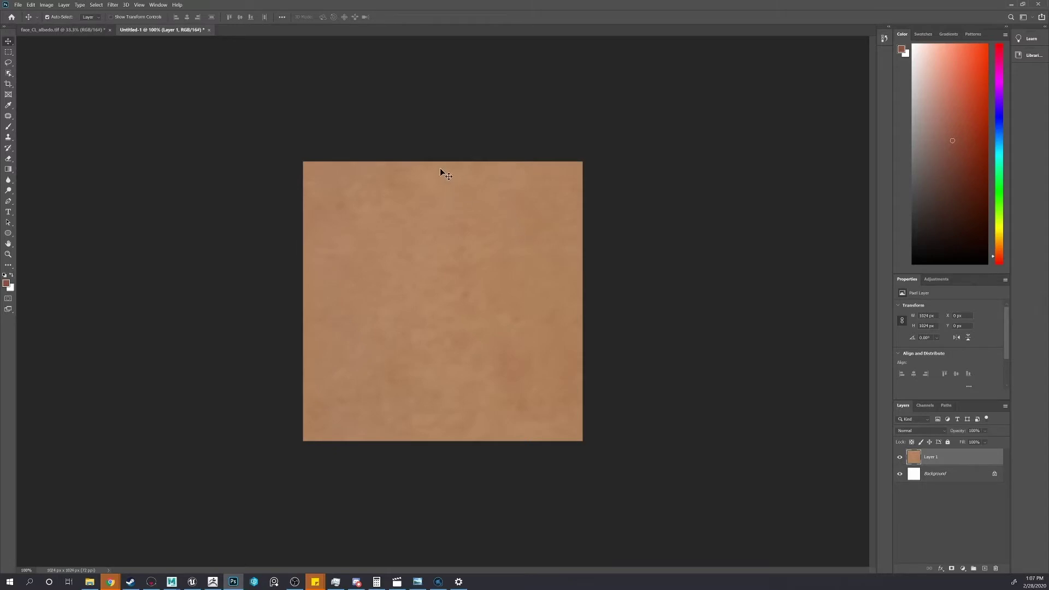
Step: Patch the seam remnant at the middle of the texture's upper edge with the skin below it
click(8, 116)
drag(445, 158, 462, 183)
drag(450, 206, 450, 276)
key(ctrl+d)
click(128, 5)
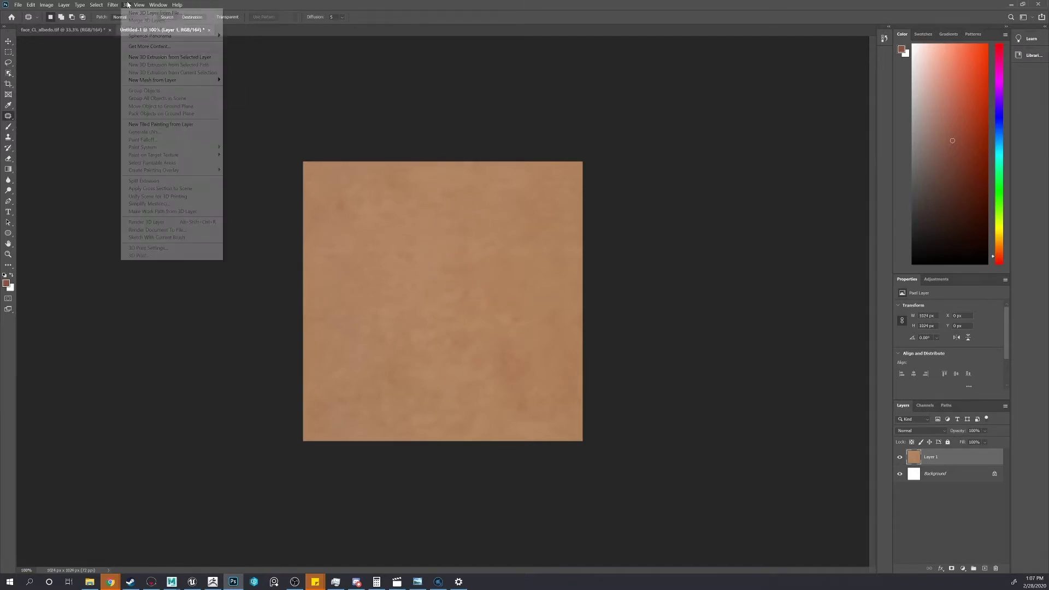
Step: Offset the skin layer by +512 pixels horizontally and vertically, wrapping the undefined areas around
mouse_move(140, 7)
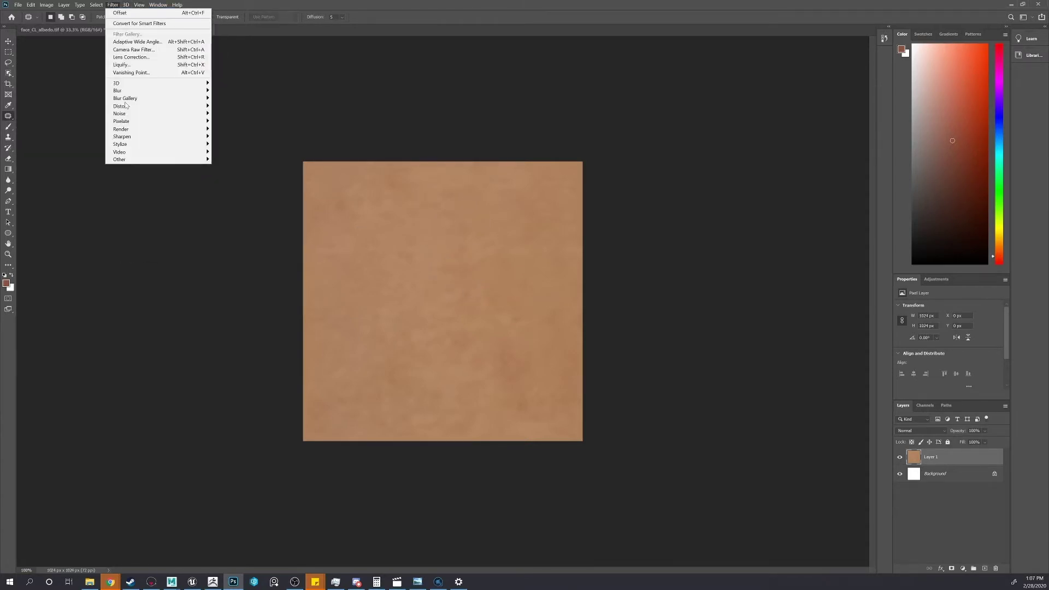
mouse_move(158, 159)
click(235, 198)
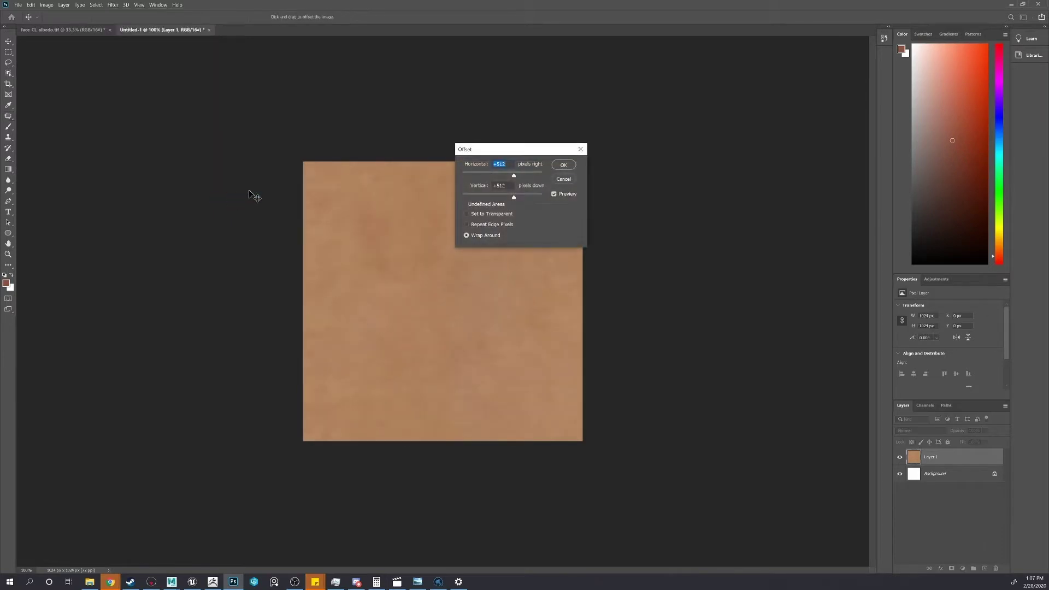
drag(542, 153, 679, 138)
click(701, 148)
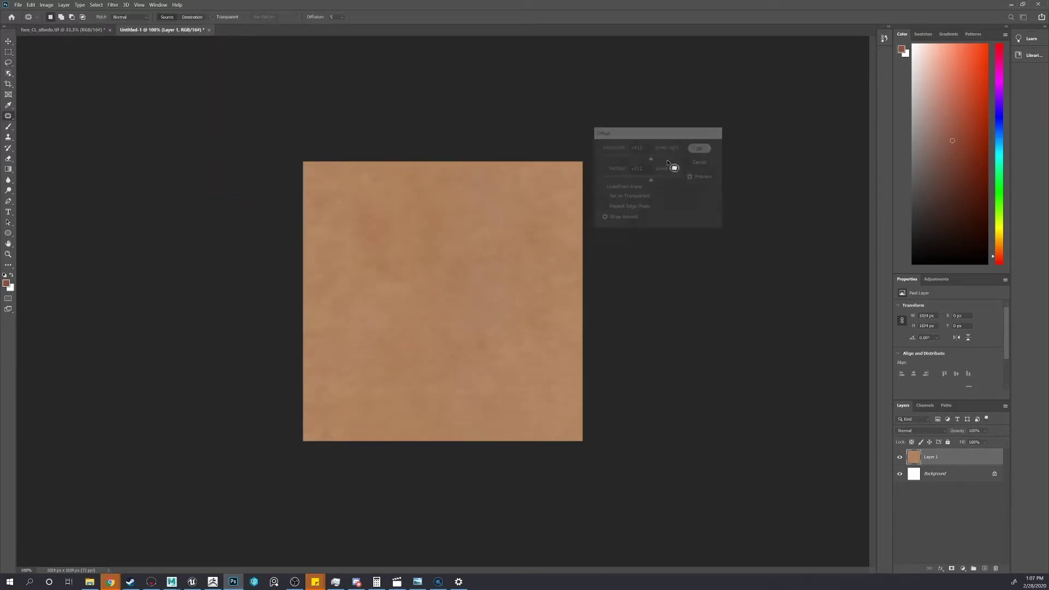
Step: Save the skin texture in the recordings New folder as a PNG file named tiled
click(18, 4)
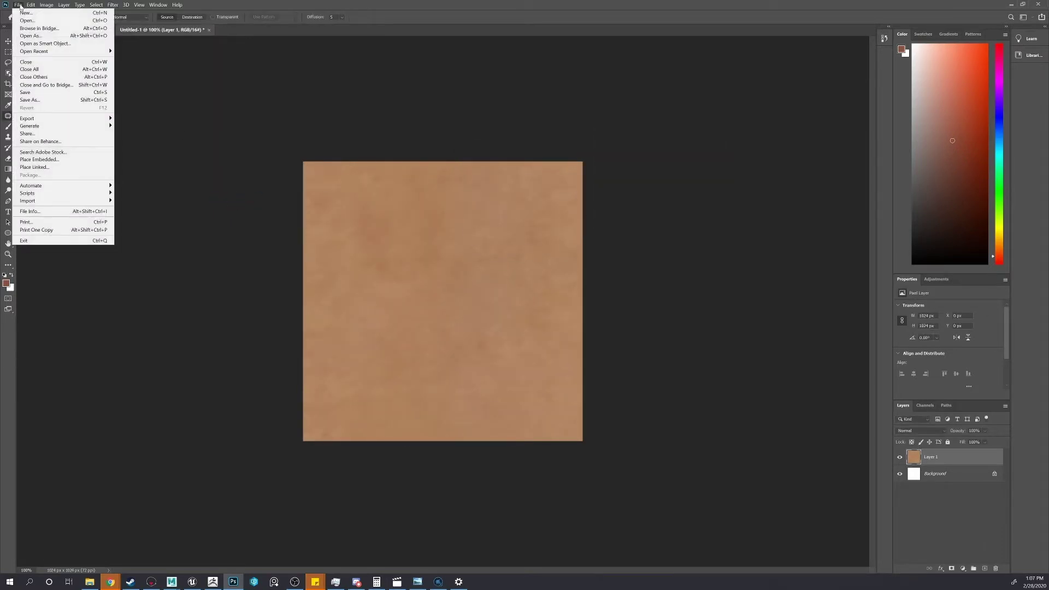
click(38, 100)
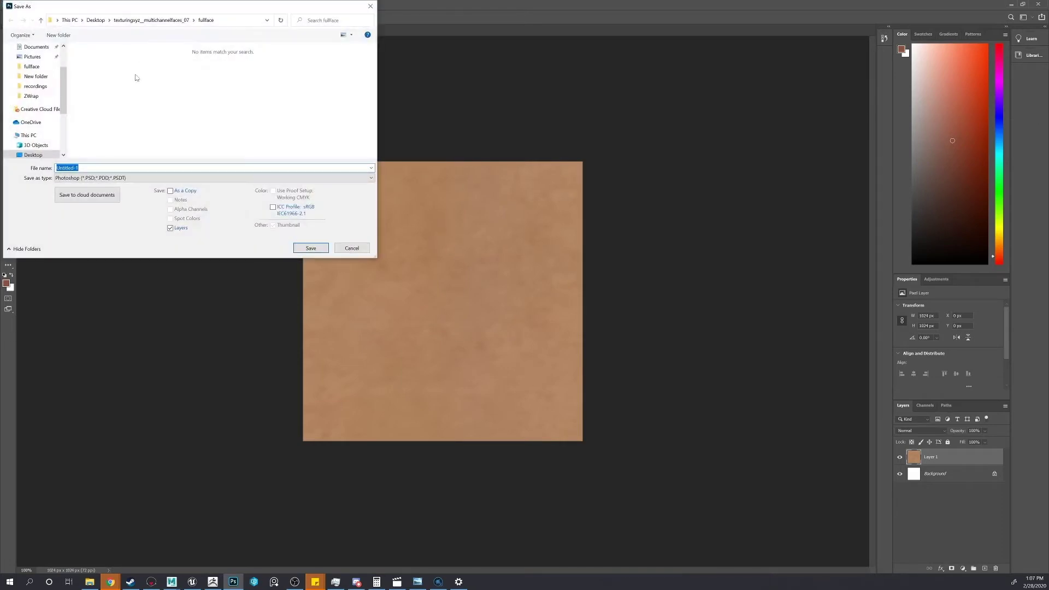
click(36, 76)
text(ti)
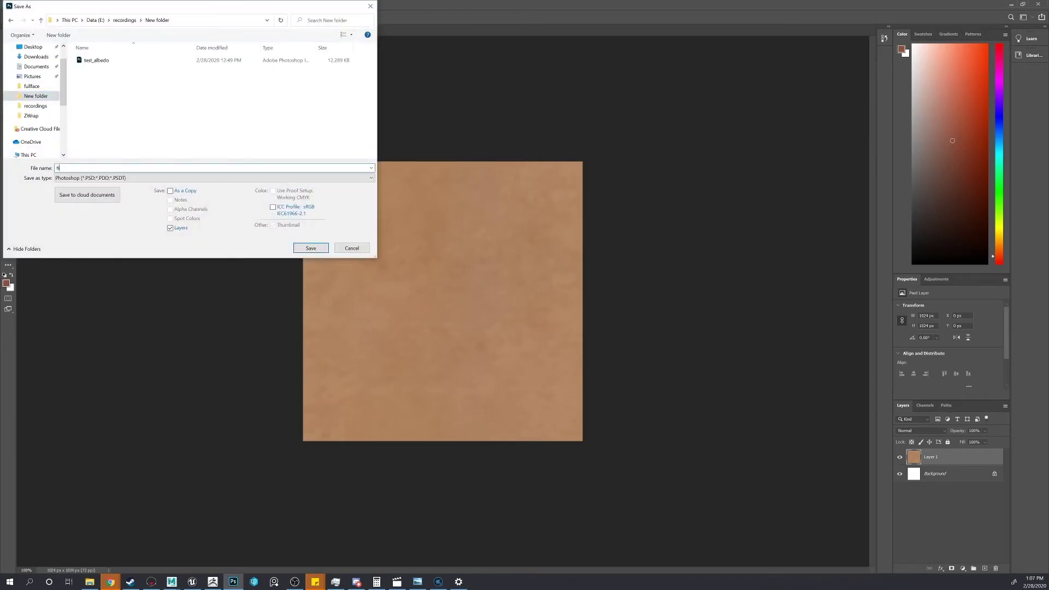
click(112, 177)
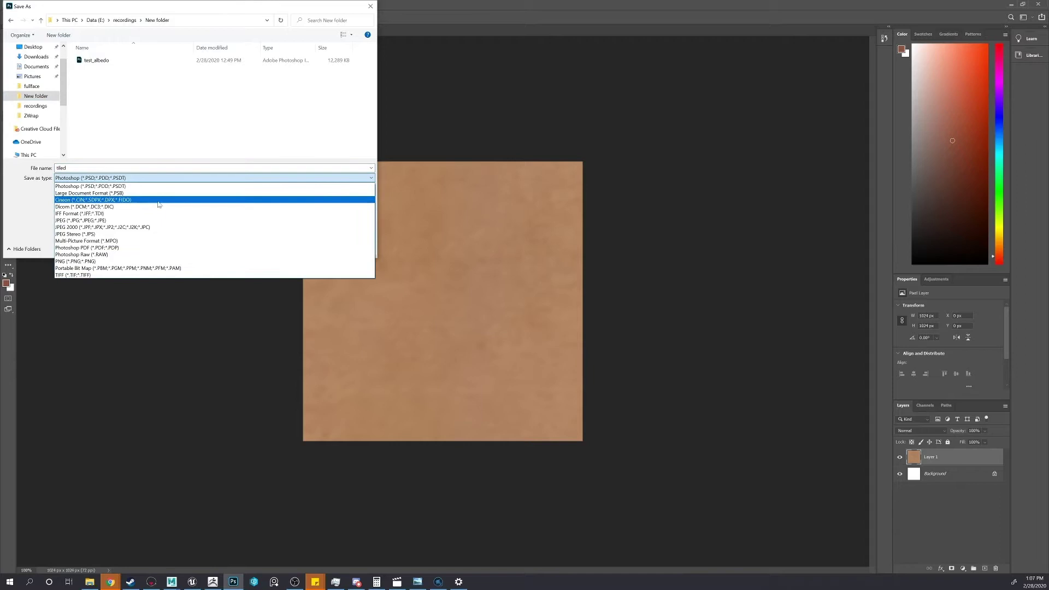
click(113, 267)
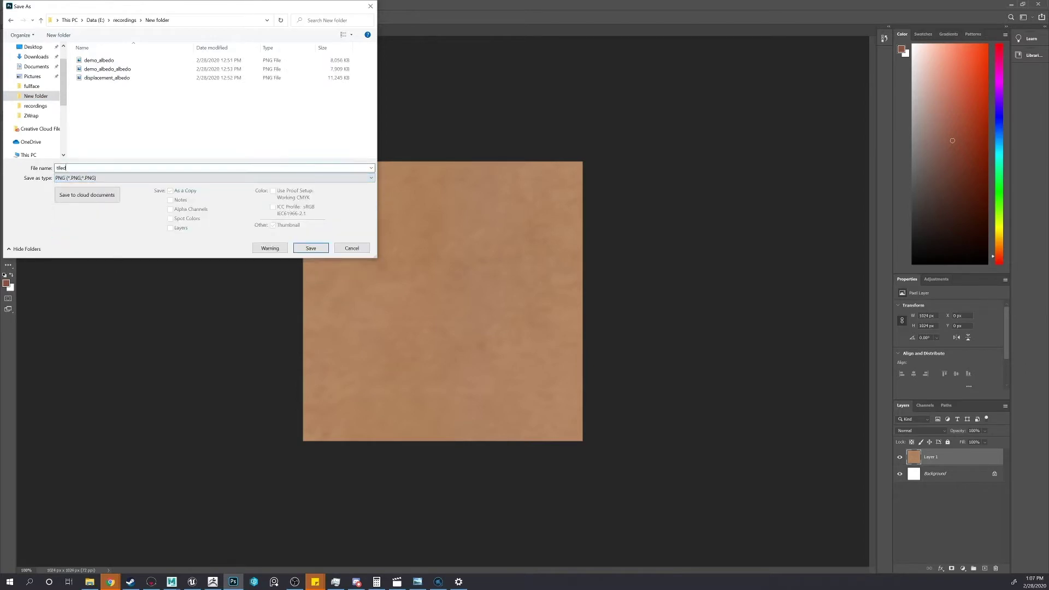
click(302, 249)
click(569, 179)
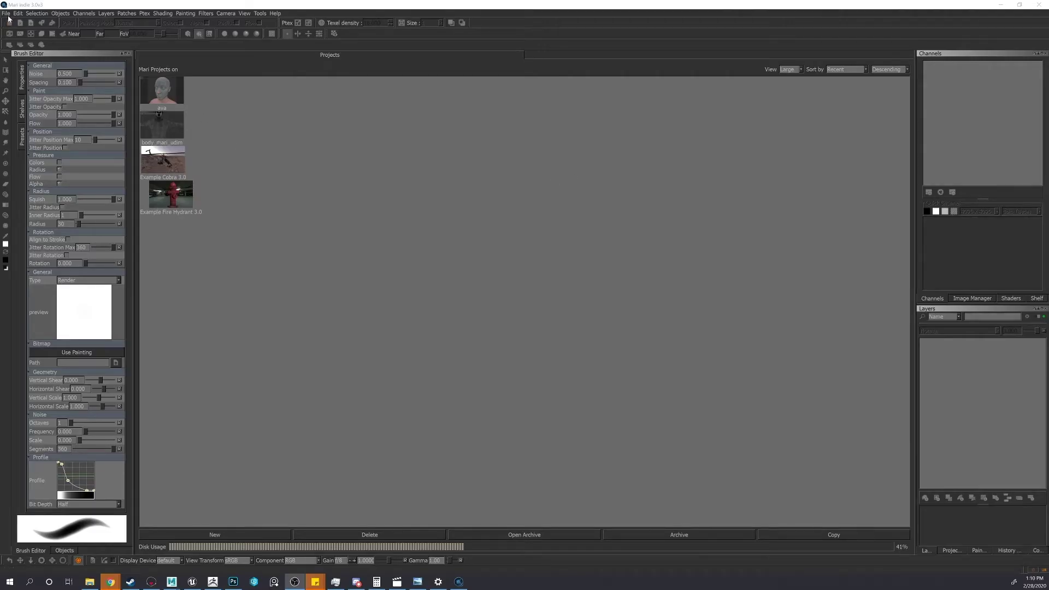
Step: Switch to Mari and create a new project from the head_demo.obj mesh in the E:/recordings folder
click(6, 14)
click(10, 22)
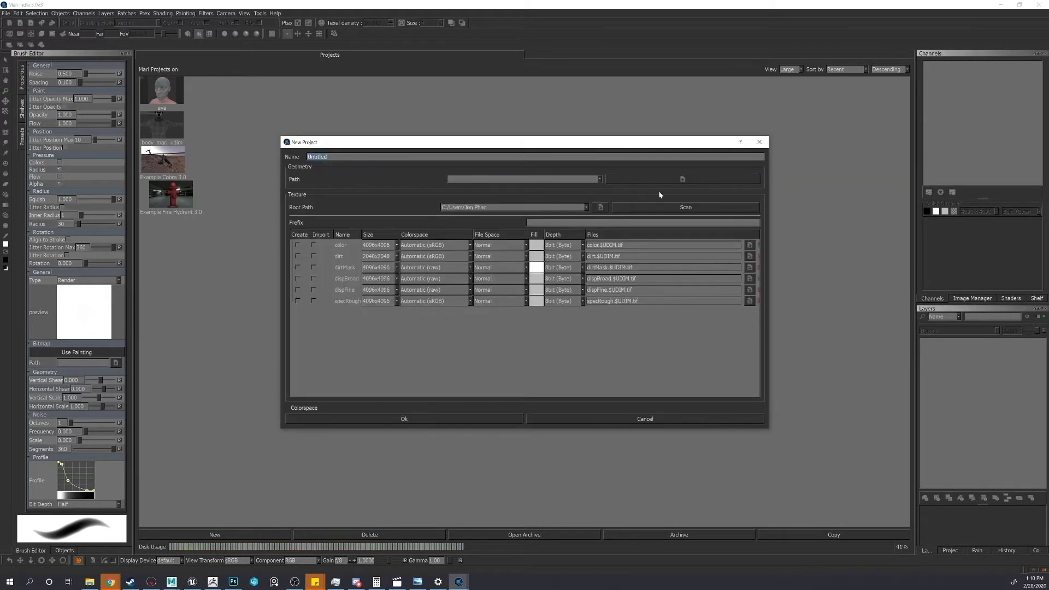
click(664, 180)
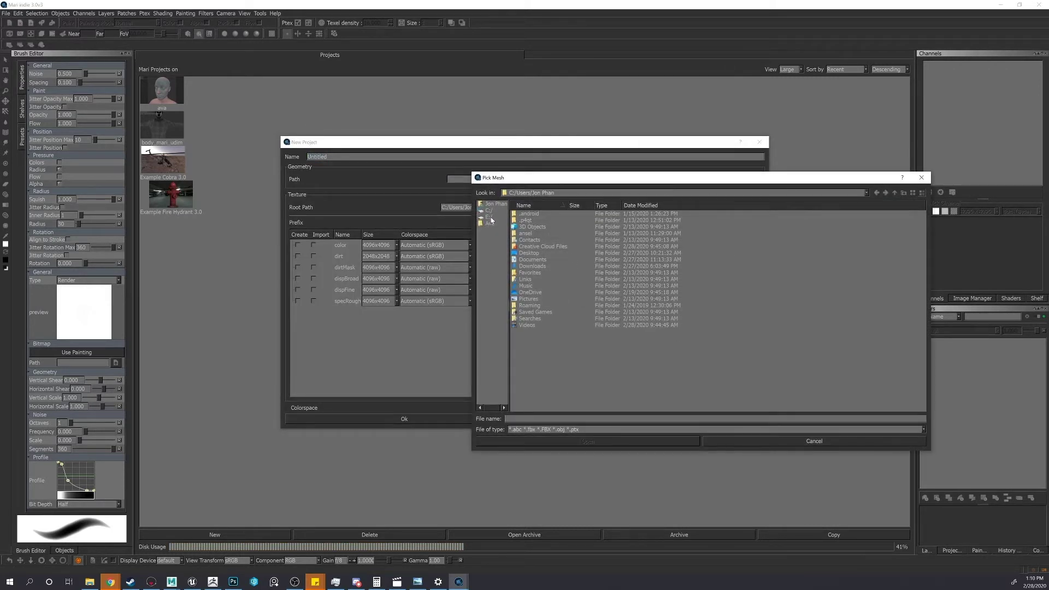
click(489, 217)
double_click(546, 220)
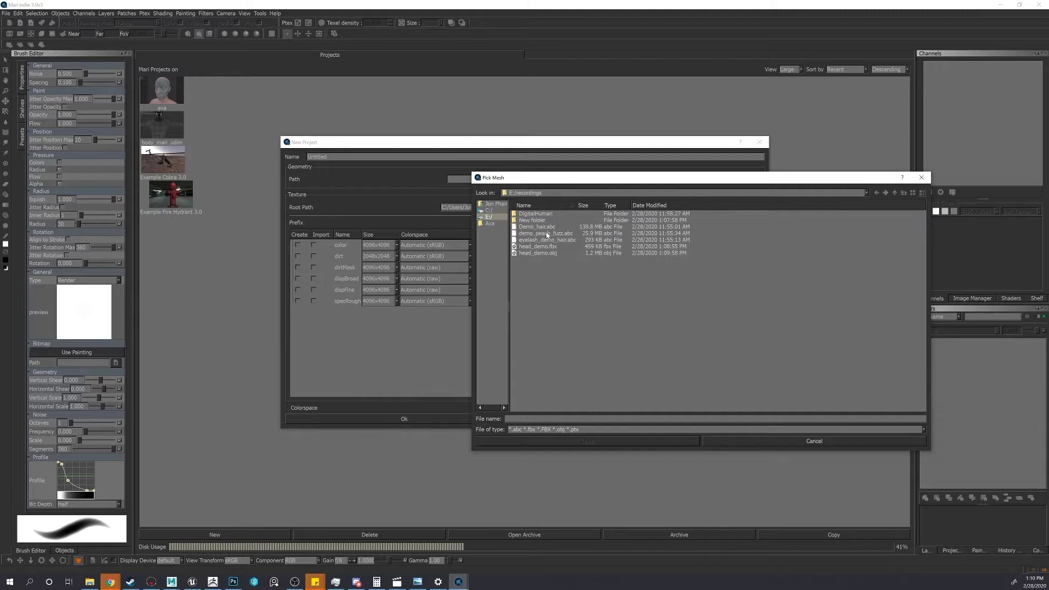
double_click(550, 254)
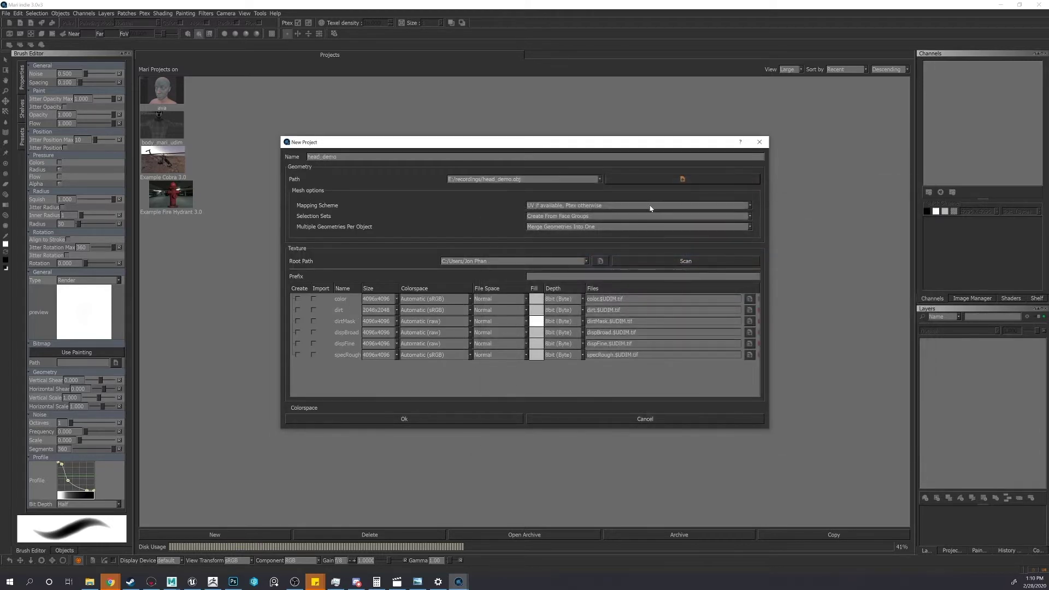
click(447, 419)
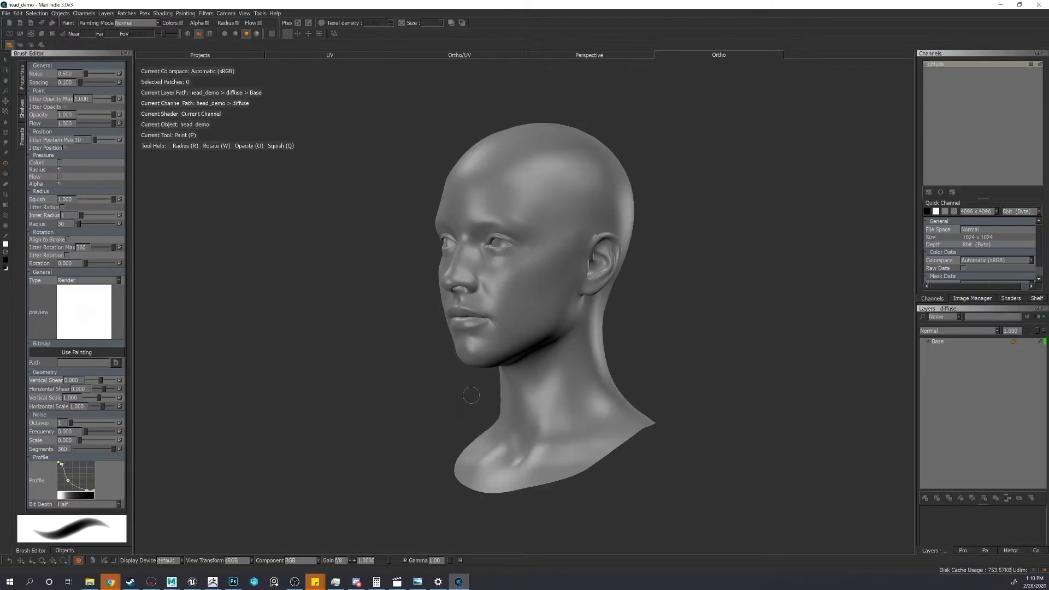
mouse_move(389, 336)
alt+mouse_down()
mouse_move(469, 331)
mouse_move(399, 328)
alt+mouse_up()
alt+middle_drag(399, 329, 370, 340)
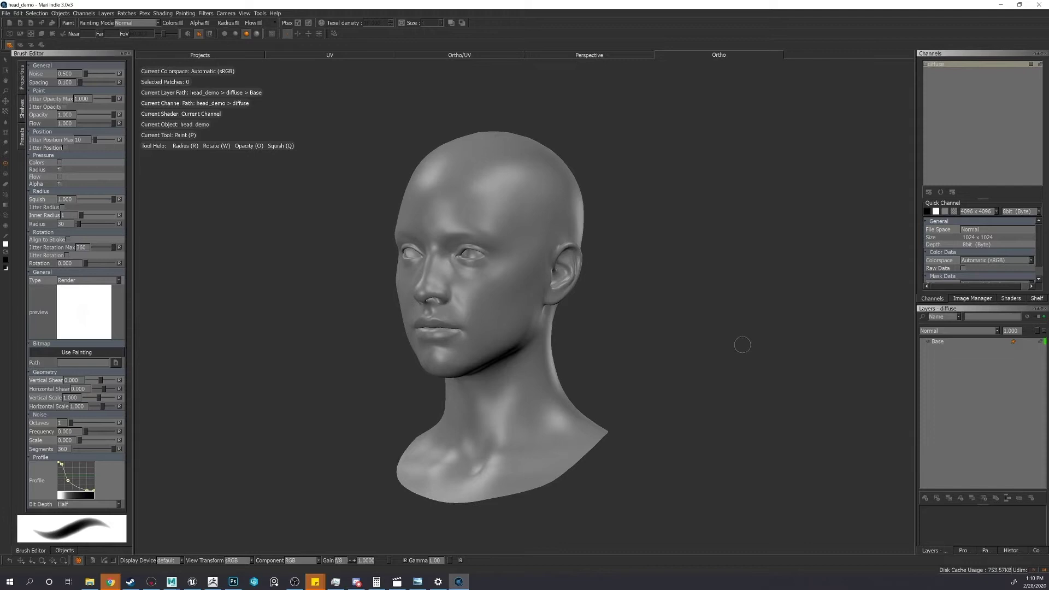
alt+right_drag(741, 344, 795, 352)
alt+middle_drag(767, 368, 756, 381)
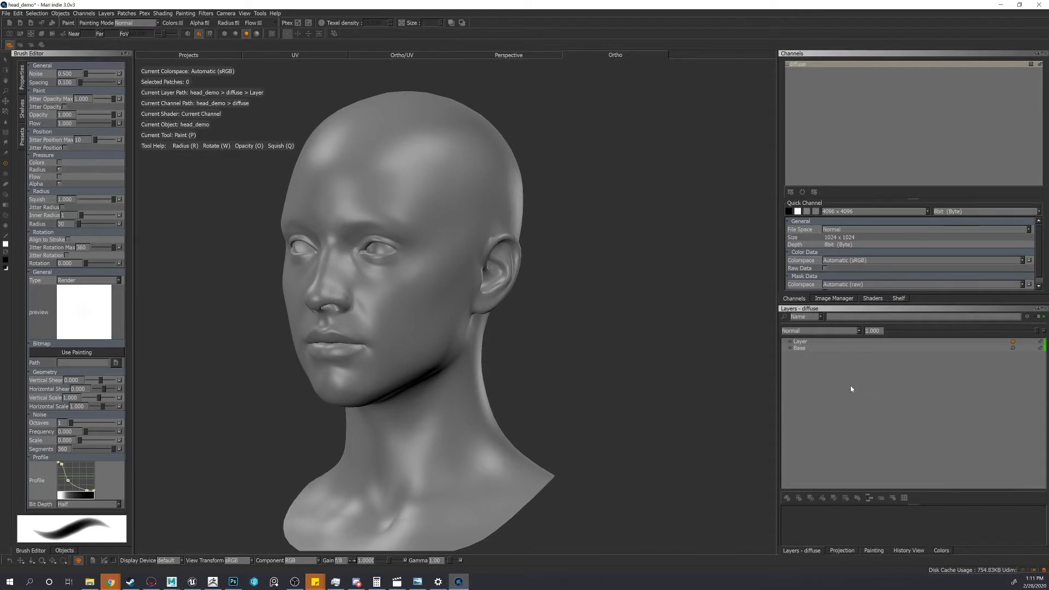
Step: Import demo_albedo_albedo.png from the recordings New folder into the diffuse channel's layer stack for UDIM 1001
right_click(837, 383)
mouse_move(850, 397)
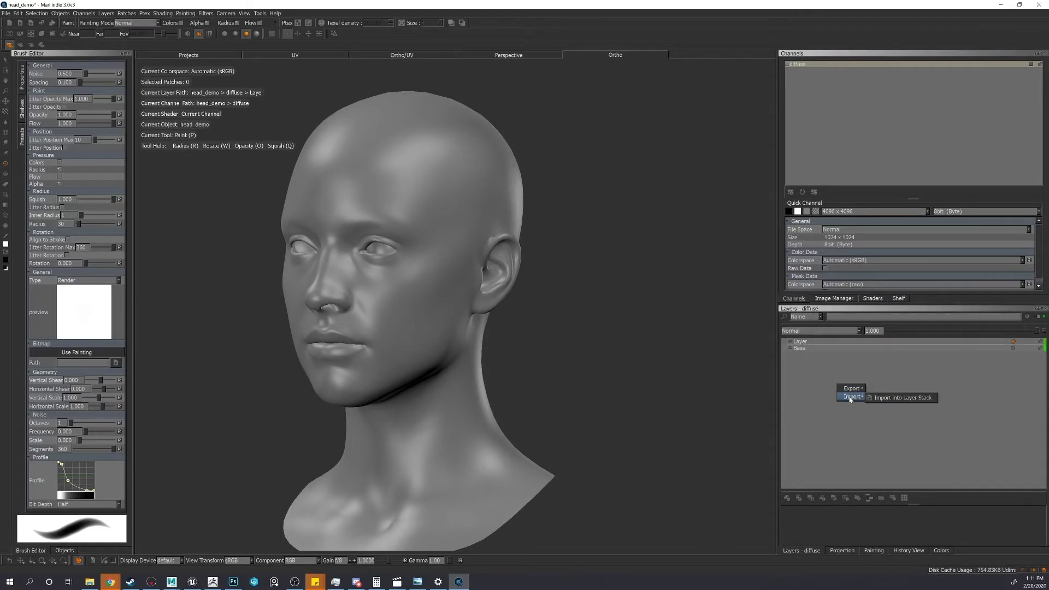
click(892, 398)
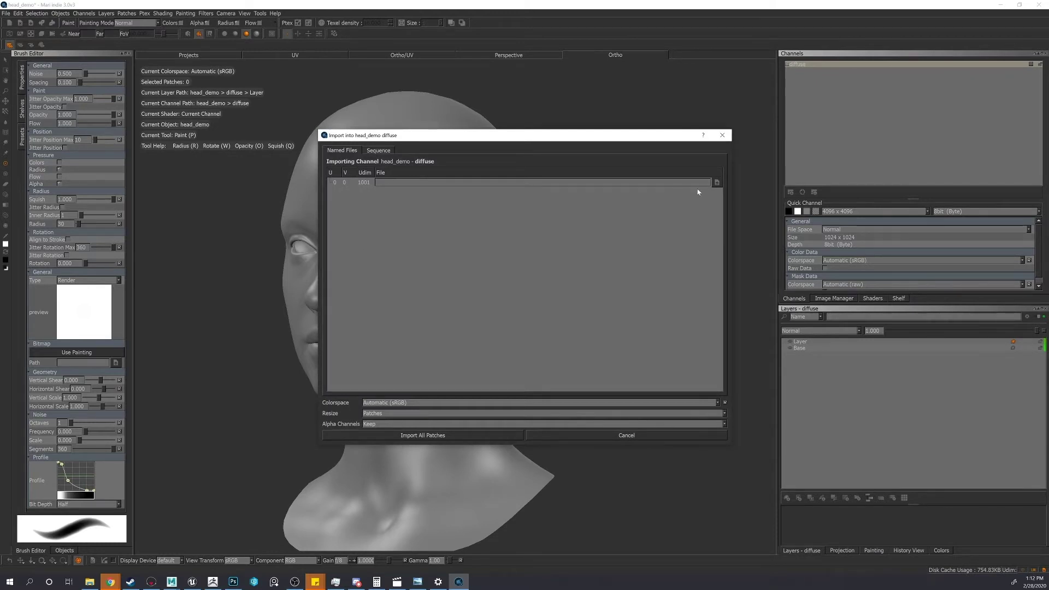
click(716, 181)
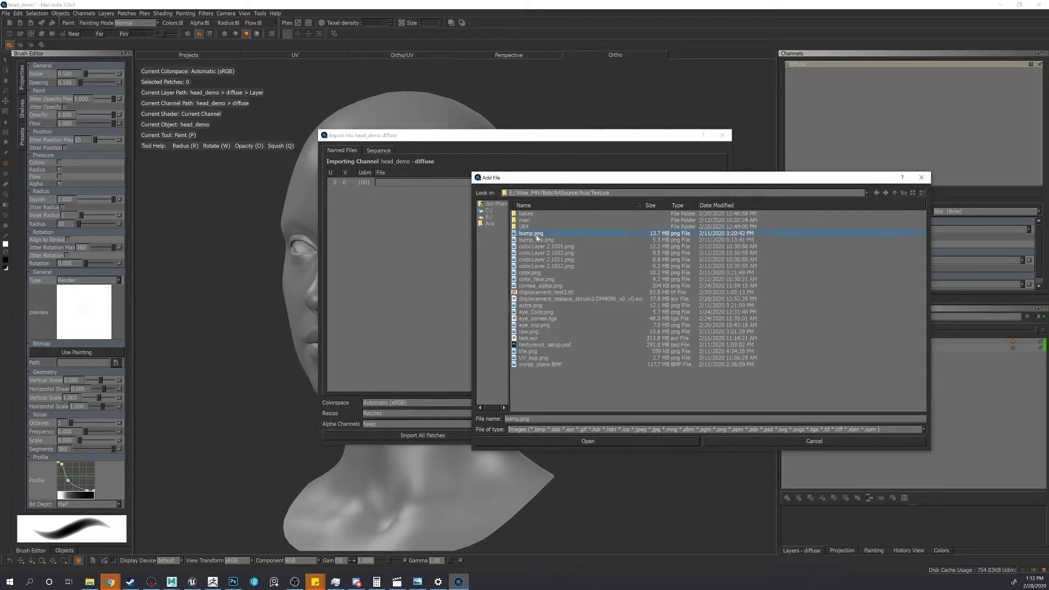
click(555, 260)
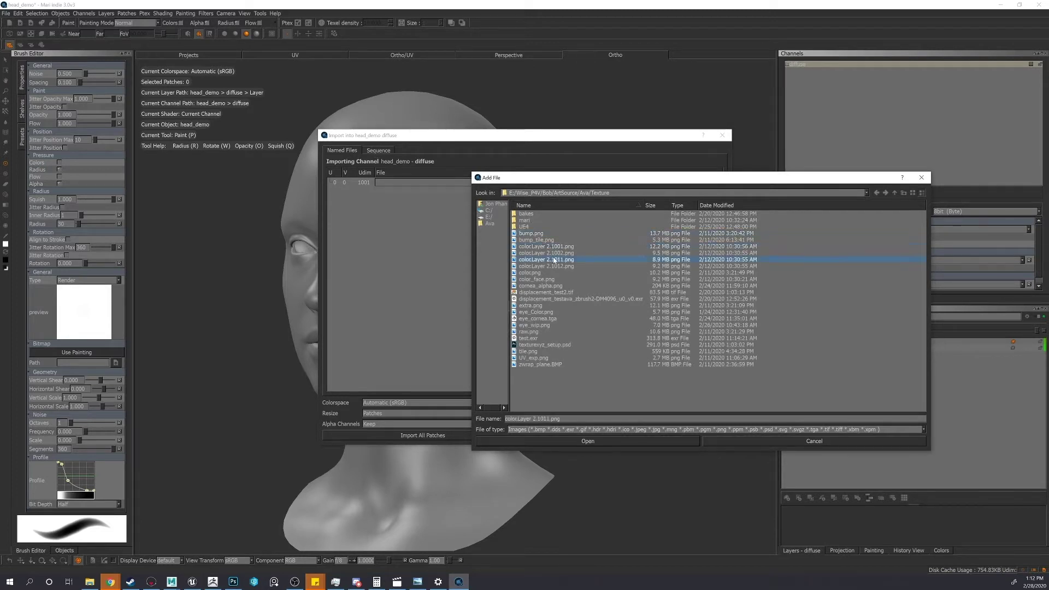
click(488, 217)
click(540, 221)
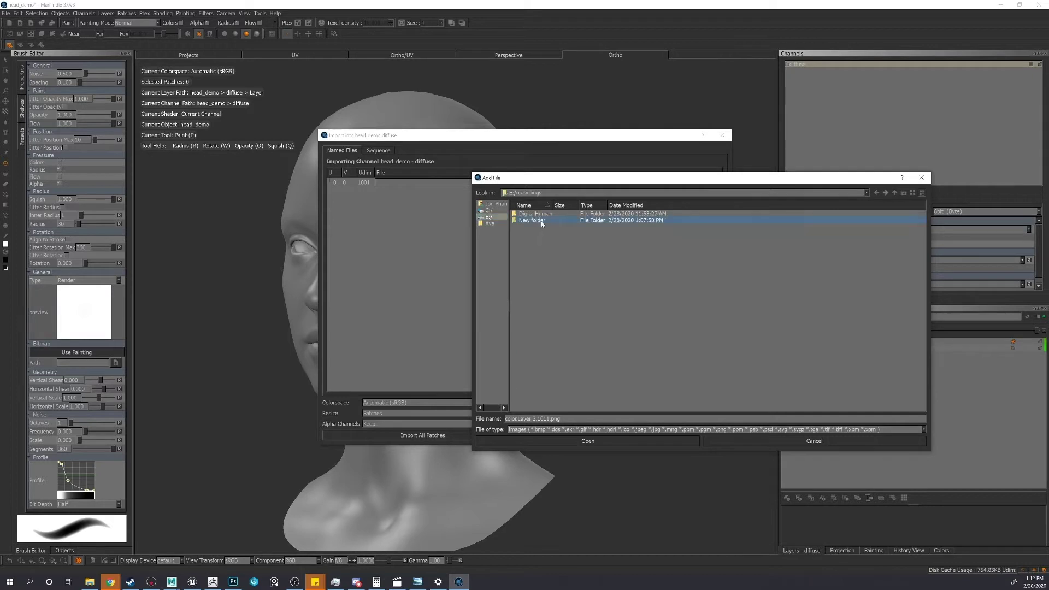
double_click(542, 222)
click(562, 223)
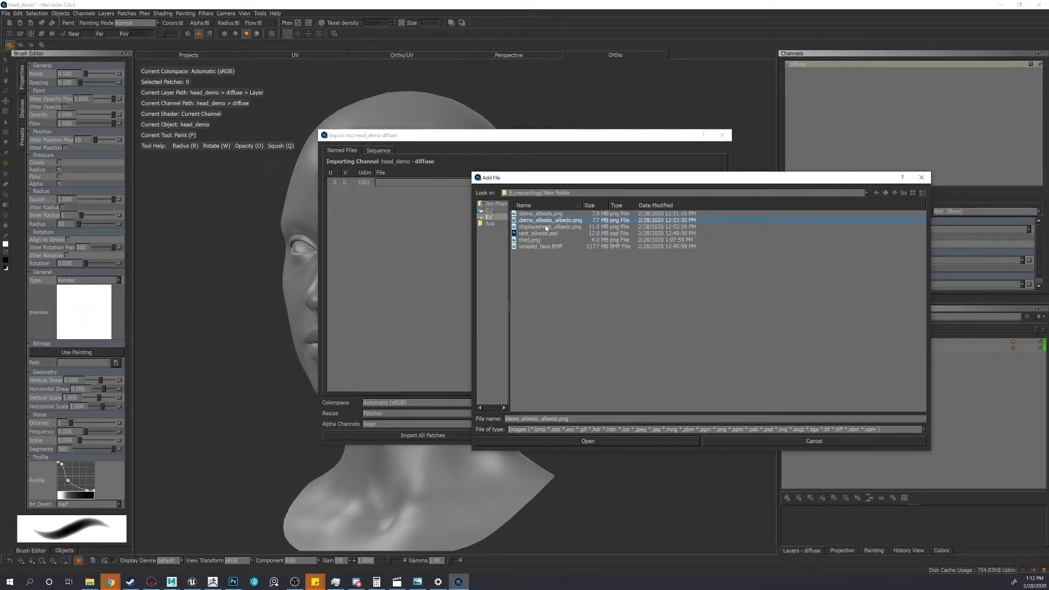
double_click(556, 221)
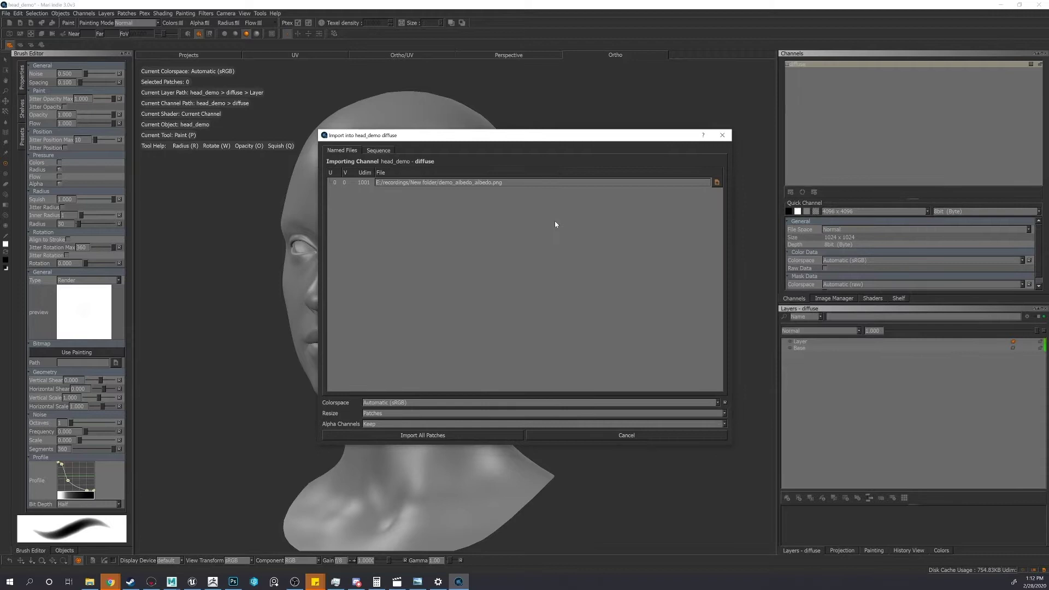
click(448, 436)
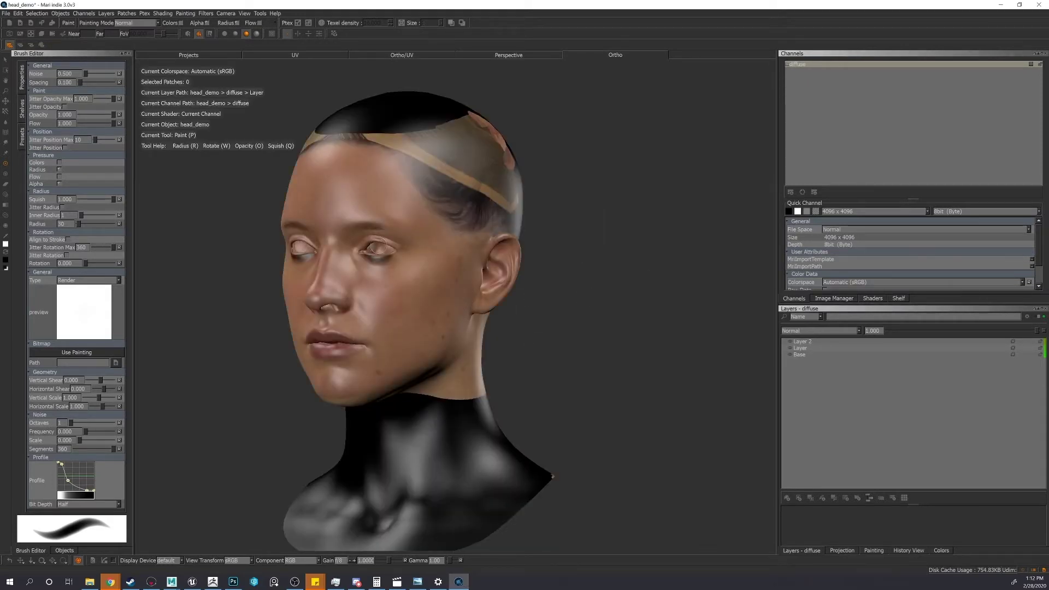
Step: Compare basic and flat lighting on the textured head, keep flat lighting, and inspect the face albedo up close
alt+drag(437, 290, 516, 285)
alt+right_drag(440, 283, 460, 241)
alt+middle_drag(460, 241, 502, 264)
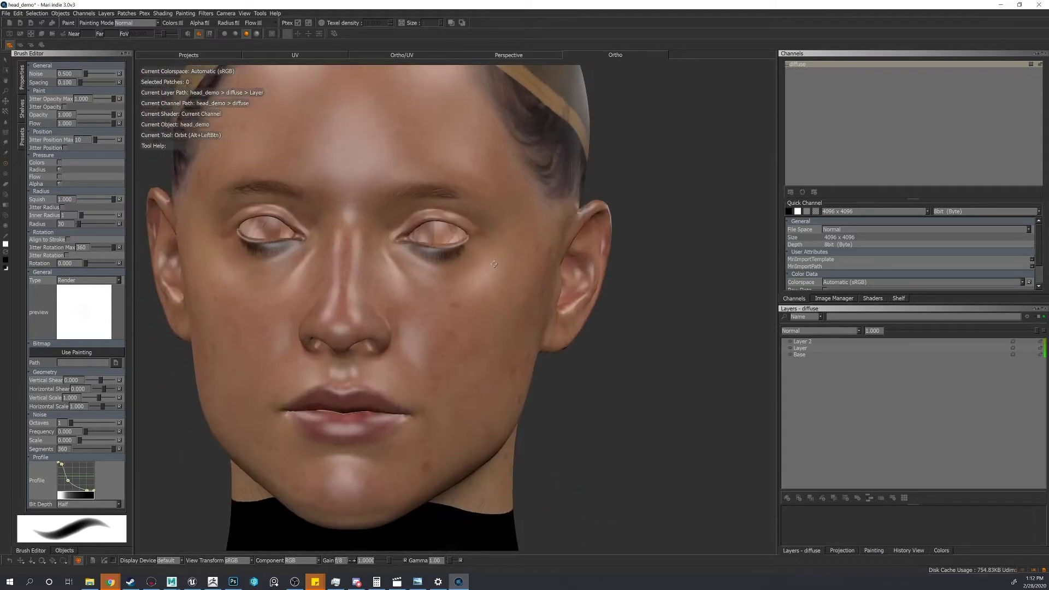
alt+drag(504, 264, 462, 268)
click(236, 33)
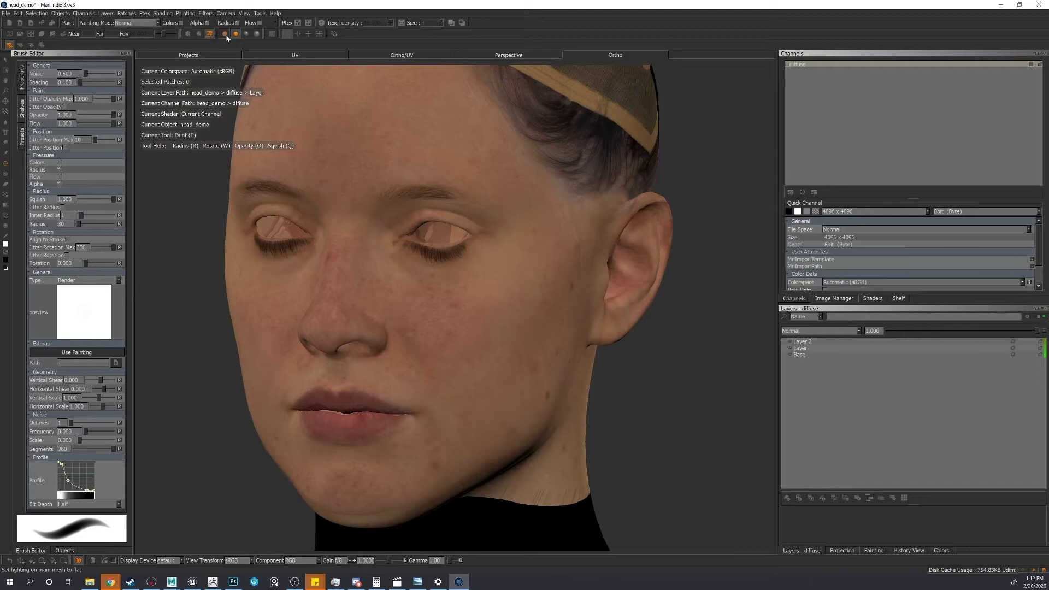
click(225, 35)
mouse_move(325, 186)
alt+mouse_down()
mouse_move(323, 153)
mouse_move(314, 174)
alt+mouse_up()
click(236, 33)
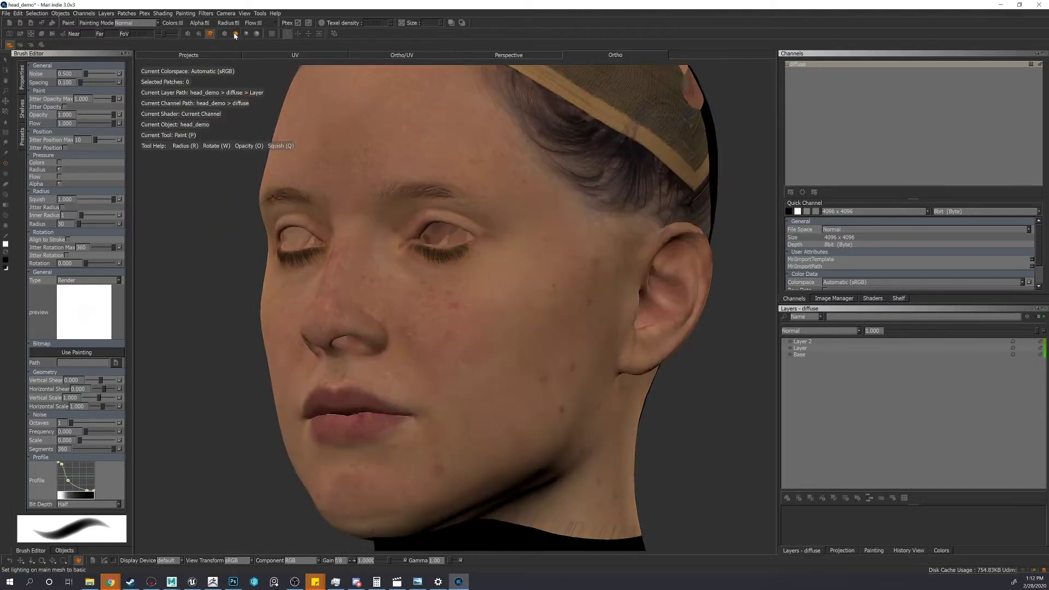
click(224, 33)
alt+drag(371, 208, 342, 189)
alt+right_drag(342, 190, 284, 190)
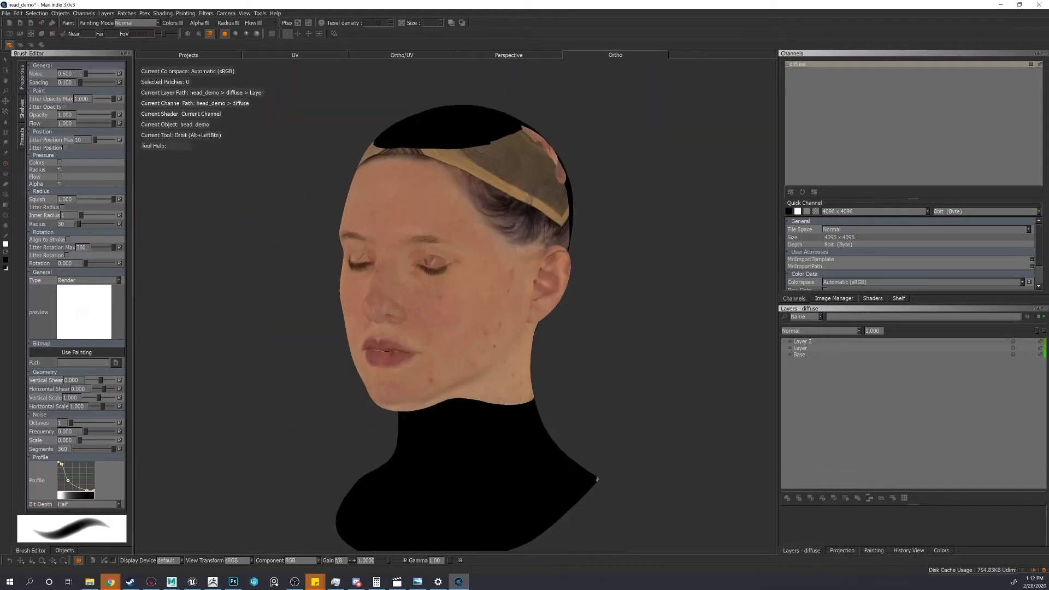
alt+drag(300, 186, 295, 197)
alt+right_drag(295, 197, 378, 223)
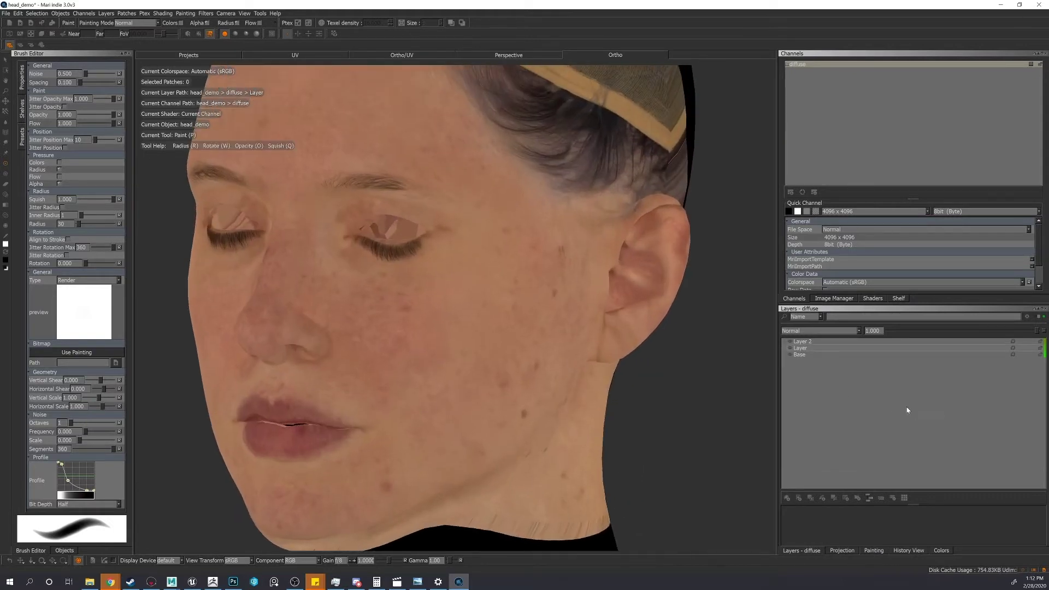
Step: Check what Layer 2 contains and delete the unused Layer and Base layers beneath it
click(790, 342)
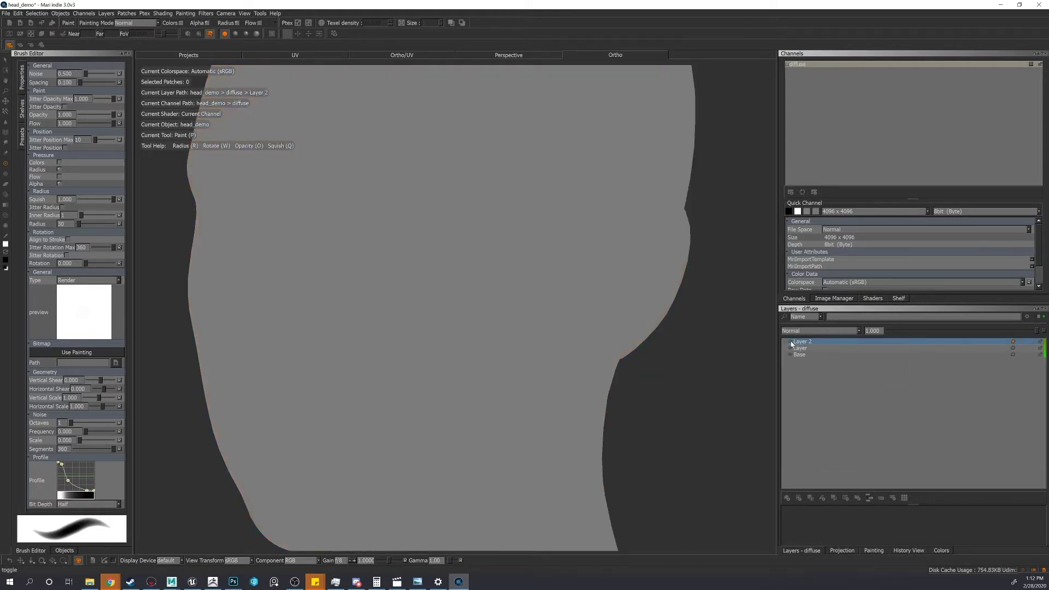
click(802, 348)
key(Delete)
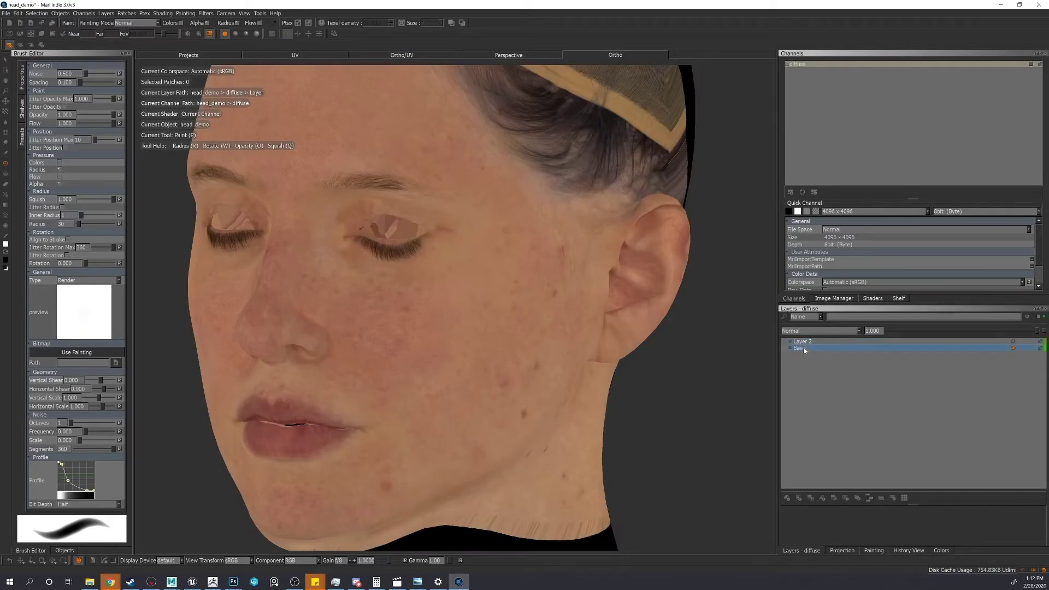
key(Delete)
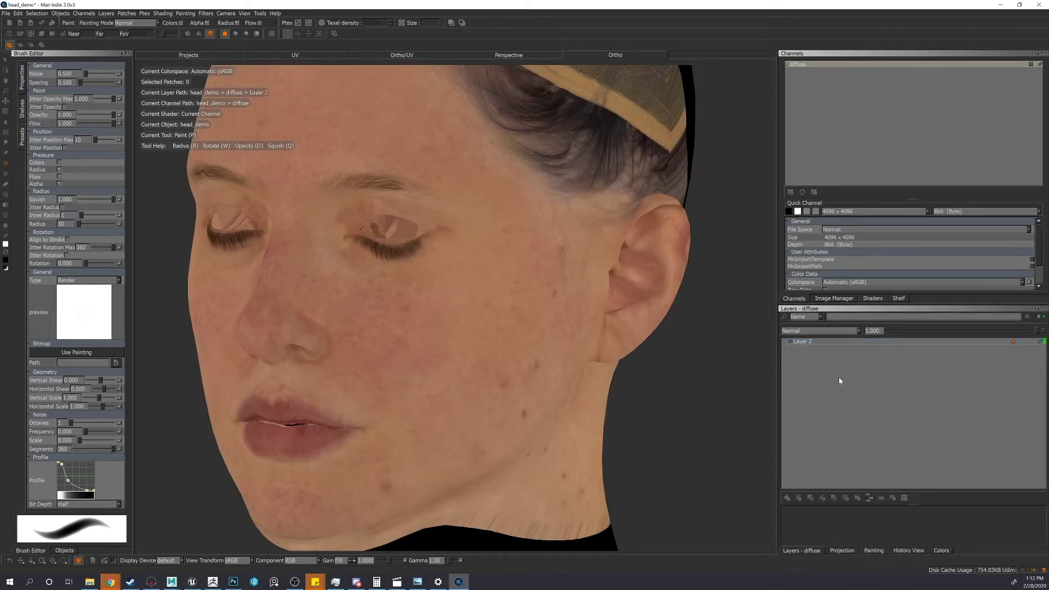
Step: Add a Tiled procedural pattern layer above Layer 2 in the diffuse channel
alt+right_drag(712, 355, 631, 341)
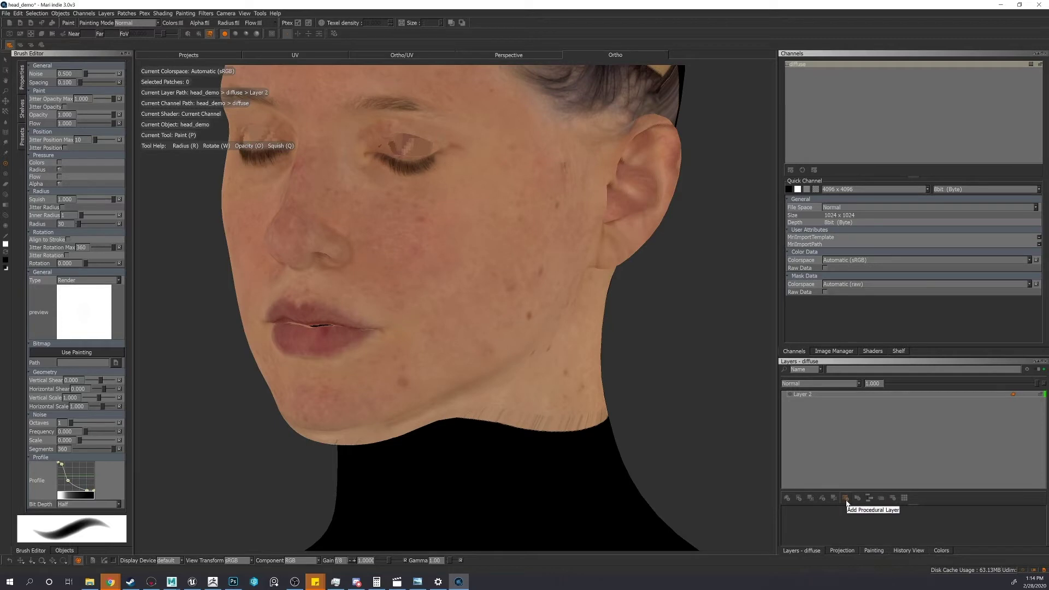
click(846, 500)
mouse_move(868, 531)
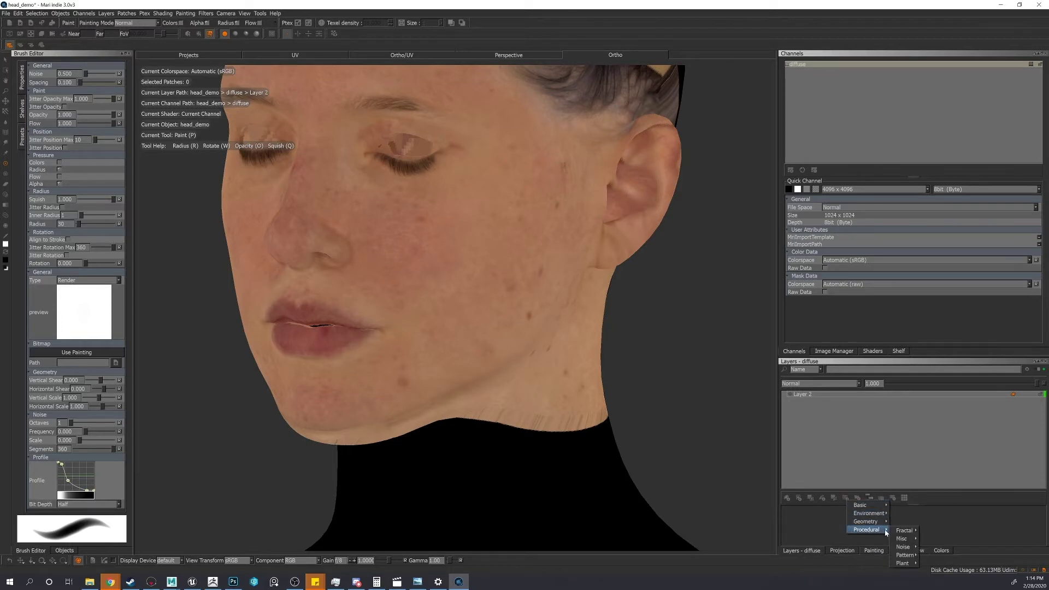
mouse_move(907, 557)
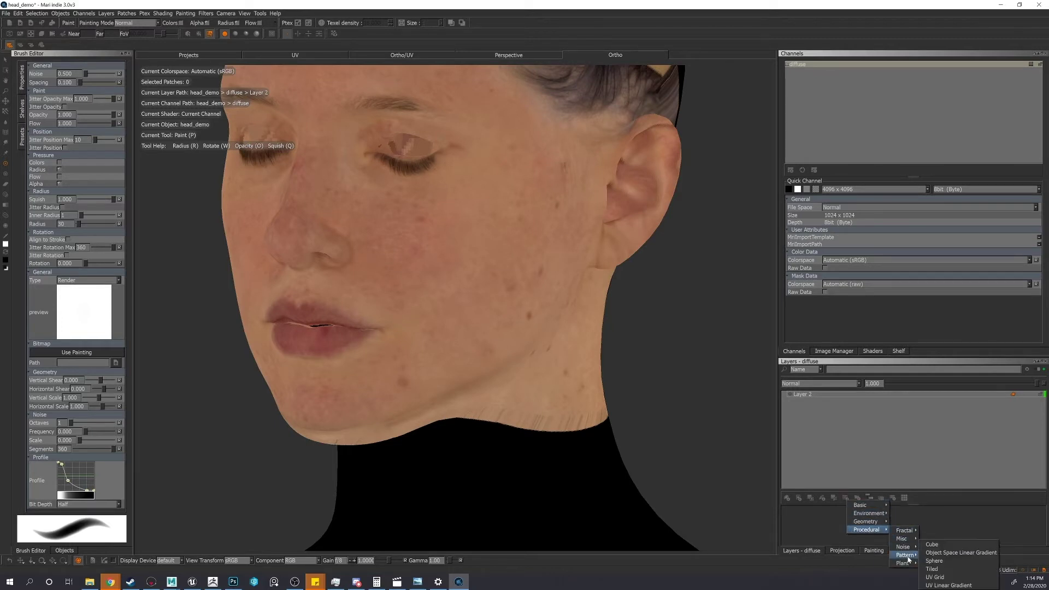
click(931, 569)
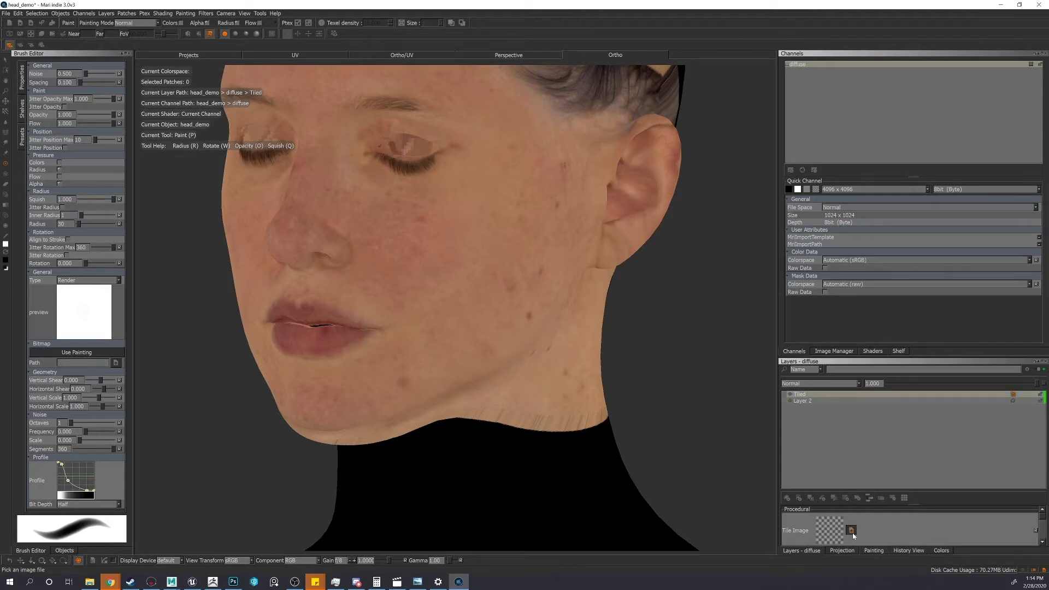
Step: Load tiled.png from E:/recordings/New folder as the Tiled layer's tile image
click(855, 533)
click(497, 217)
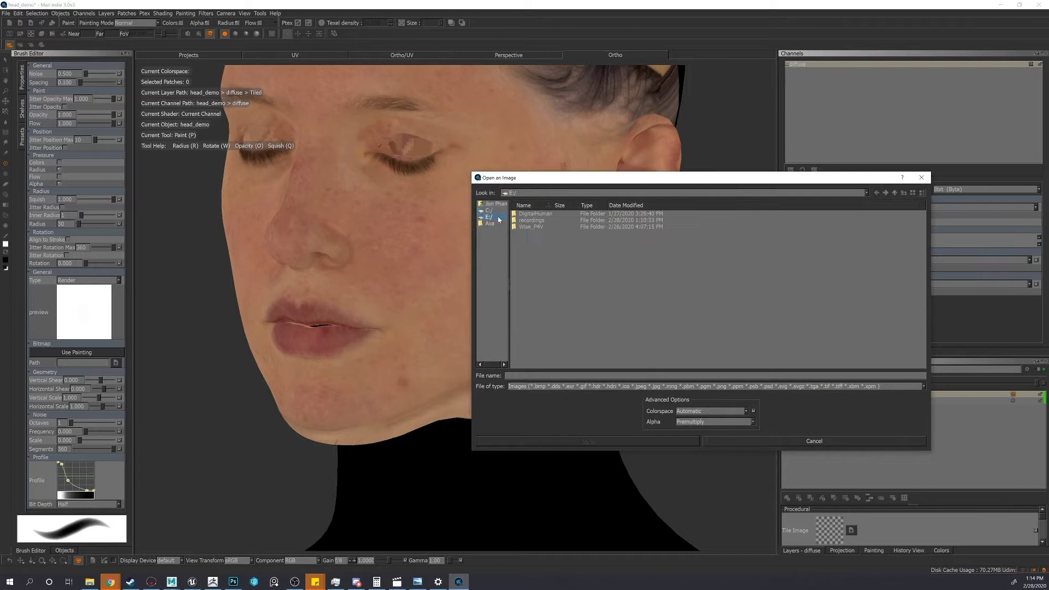
click(534, 221)
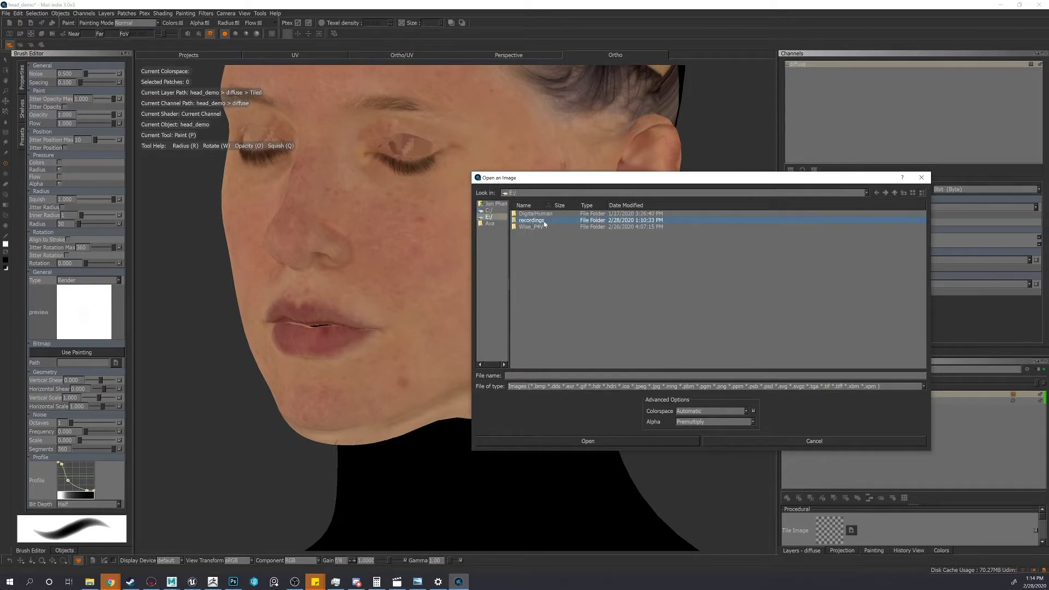
double_click(546, 221)
double_click(544, 221)
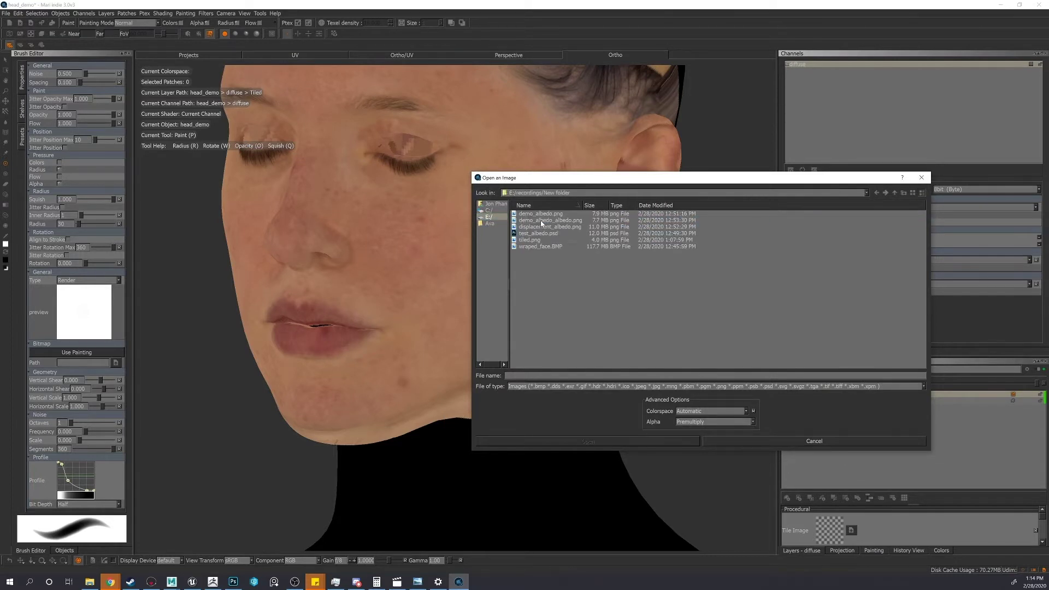
double_click(542, 236)
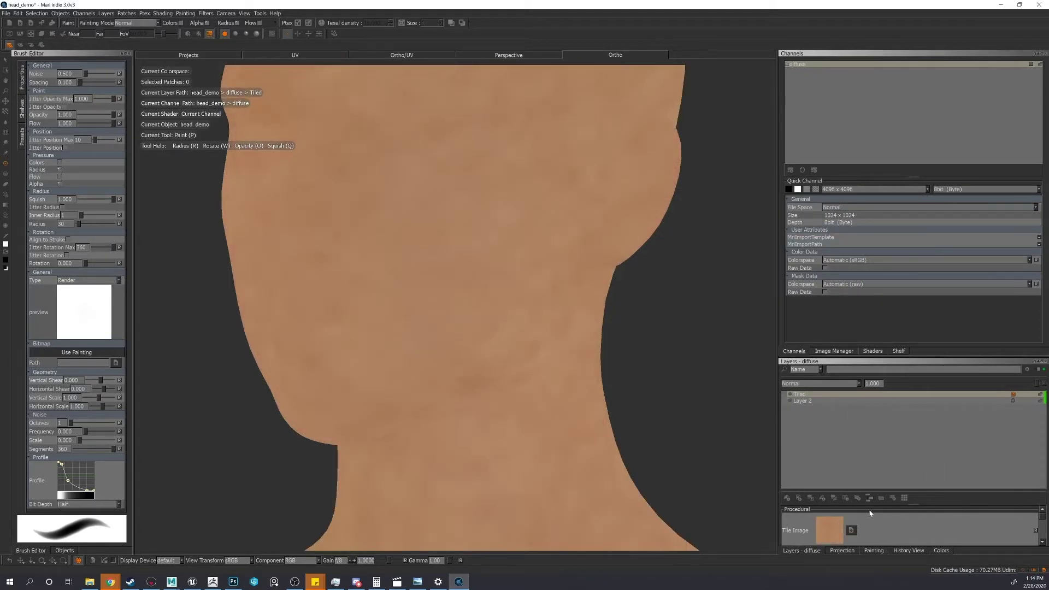
Step: Try a U Repeat and V Repeat of 10 on the Tiled layer and inspect the pattern on the head
scroll(870, 513, down, 2)
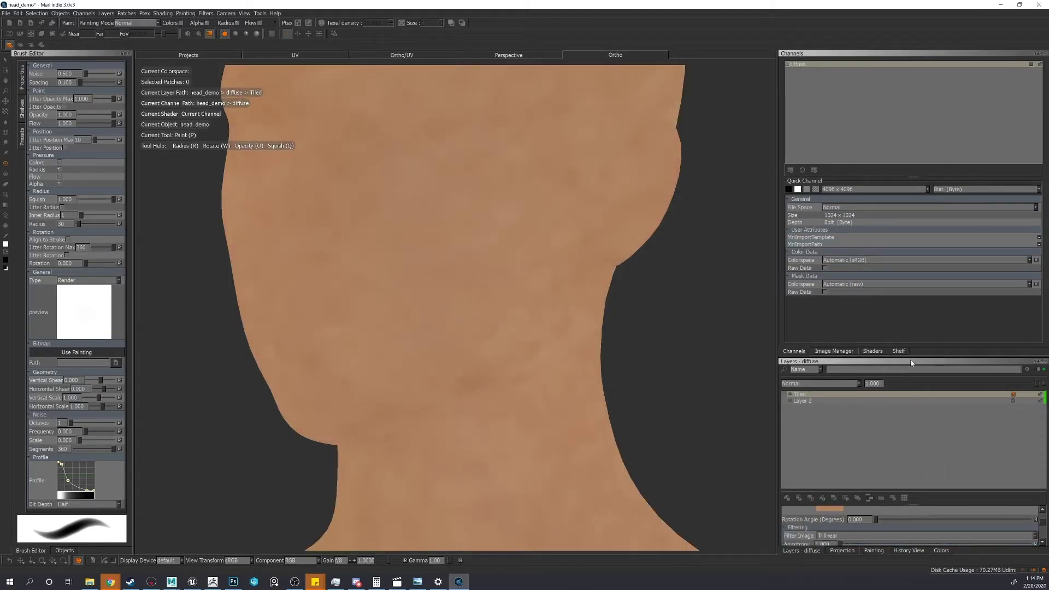
drag(913, 357, 921, 251)
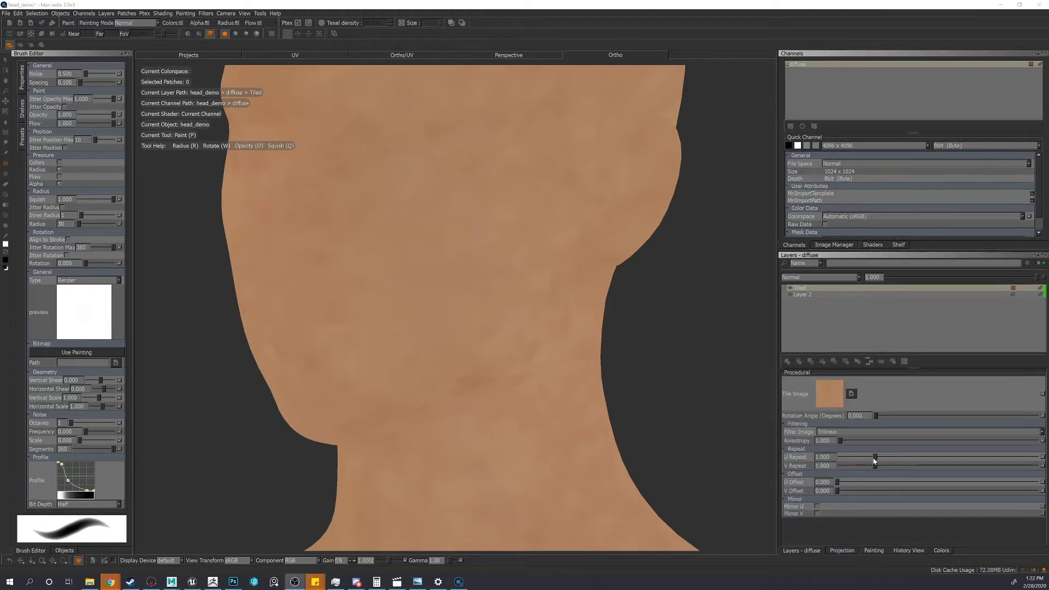
drag(876, 459, 897, 458)
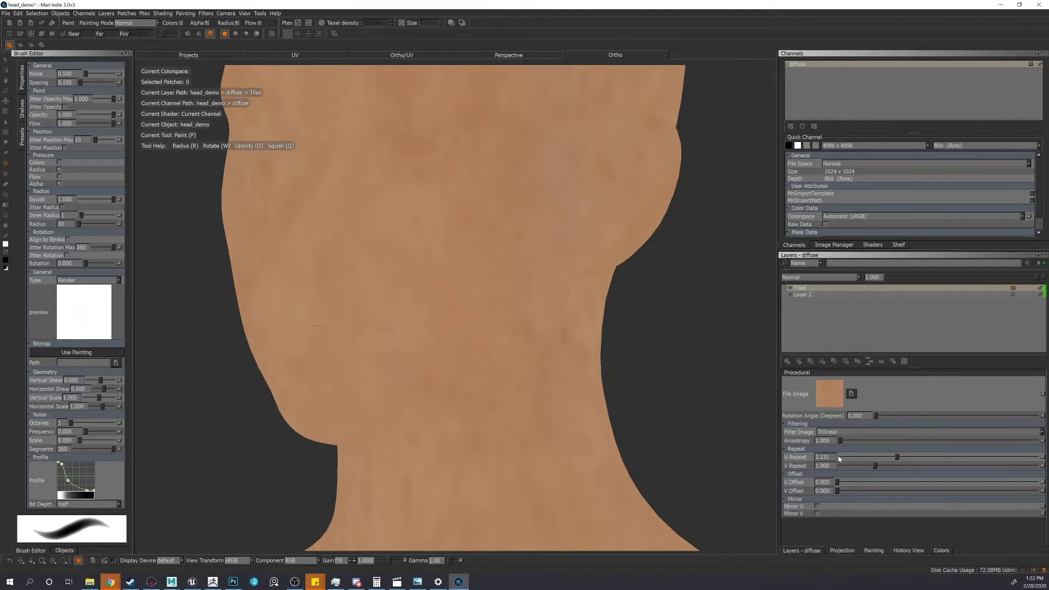
text(10)
drag(830, 465, 784, 469)
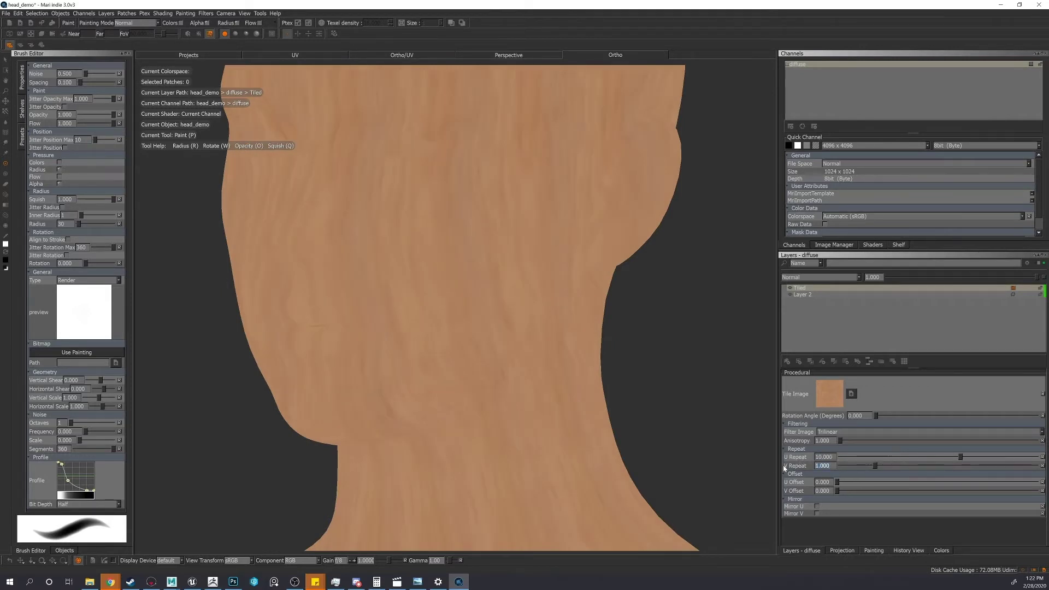
text(10)
key(Return)
alt+drag(621, 361, 445, 257)
alt+middle_drag(497, 272, 449, 299)
mouse_move(449, 299)
alt+right_down()
mouse_move(532, 298)
mouse_move(463, 295)
alt+right_up()
mouse_move(463, 296)
alt+mouse_down()
mouse_move(424, 251)
mouse_move(477, 342)
alt+mouse_up()
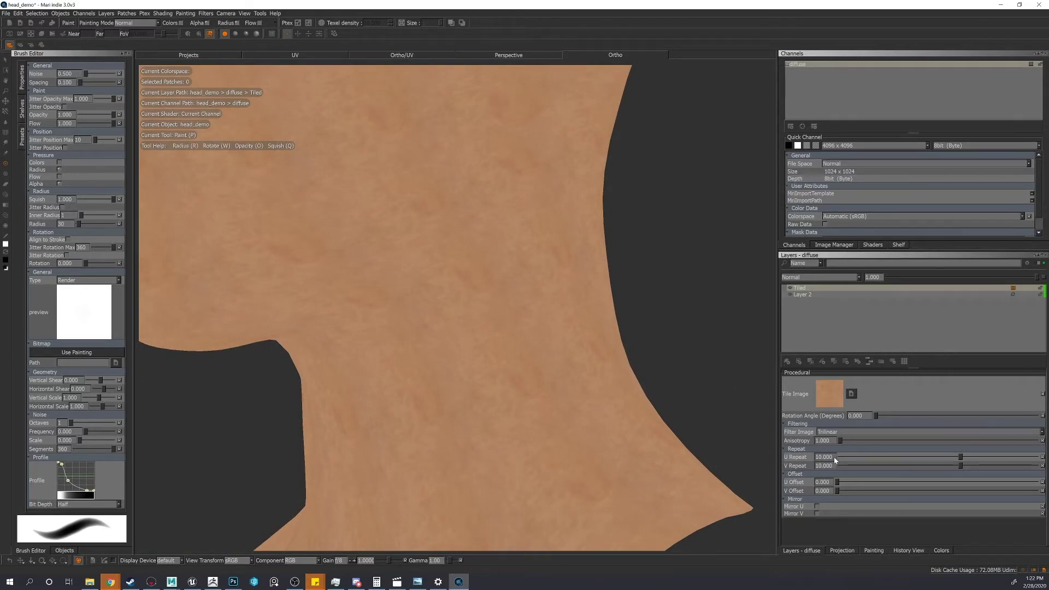
Step: Set the Tiled layer's U Repeat and V Repeat to 5 and check the pattern scale across the head
drag(834, 458, 810, 460)
text(5)
key(Return)
double_click(824, 465)
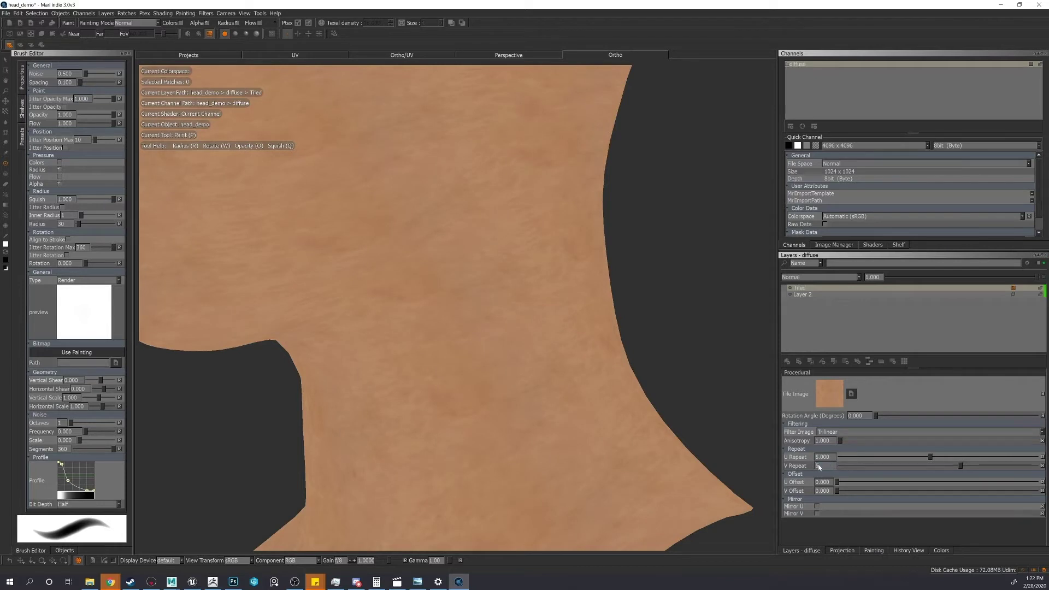
text(5)
key(Return)
alt+middle_drag(417, 285, 429, 382)
key(f)
alt+right_drag(430, 382, 464, 274)
mouse_move(464, 274)
alt+middle_down()
mouse_move(421, 312)
mouse_move(440, 266)
alt+middle_up()
alt+right_drag(440, 266, 535, 291)
alt+middle_drag(535, 291, 490, 295)
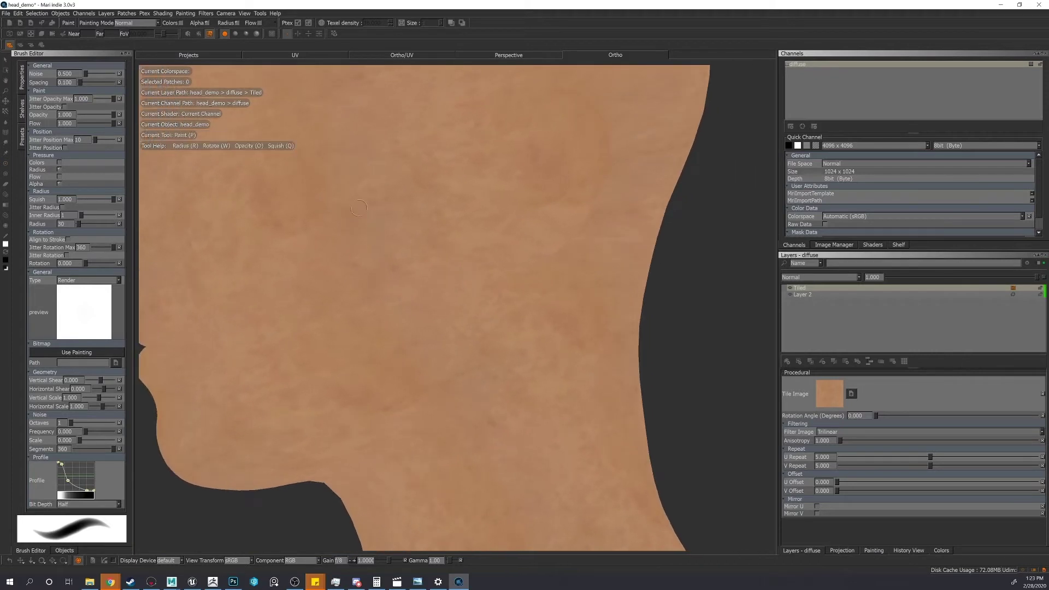
scroll(359, 208, down, 5)
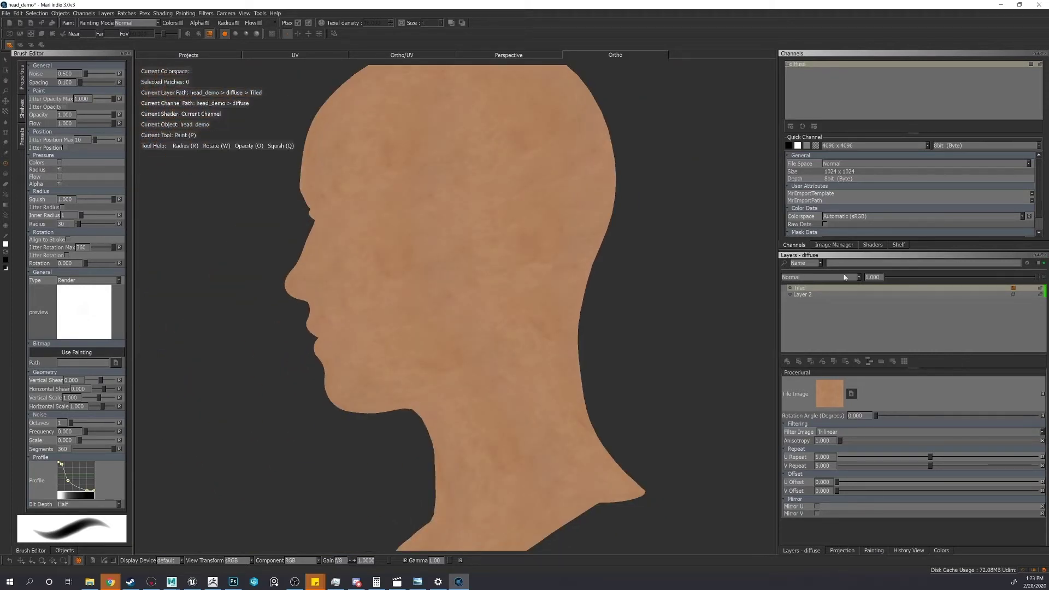
Step: Move the Tiled layer beneath Layer 2, then compare the head with Layer 2 hidden and shown
drag(828, 288, 828, 298)
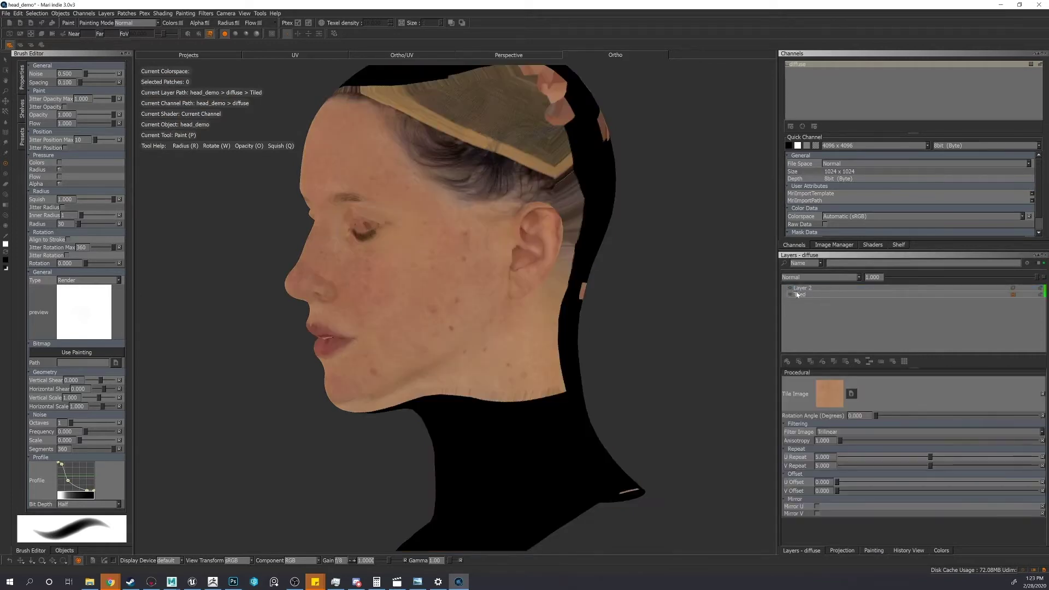
click(818, 288)
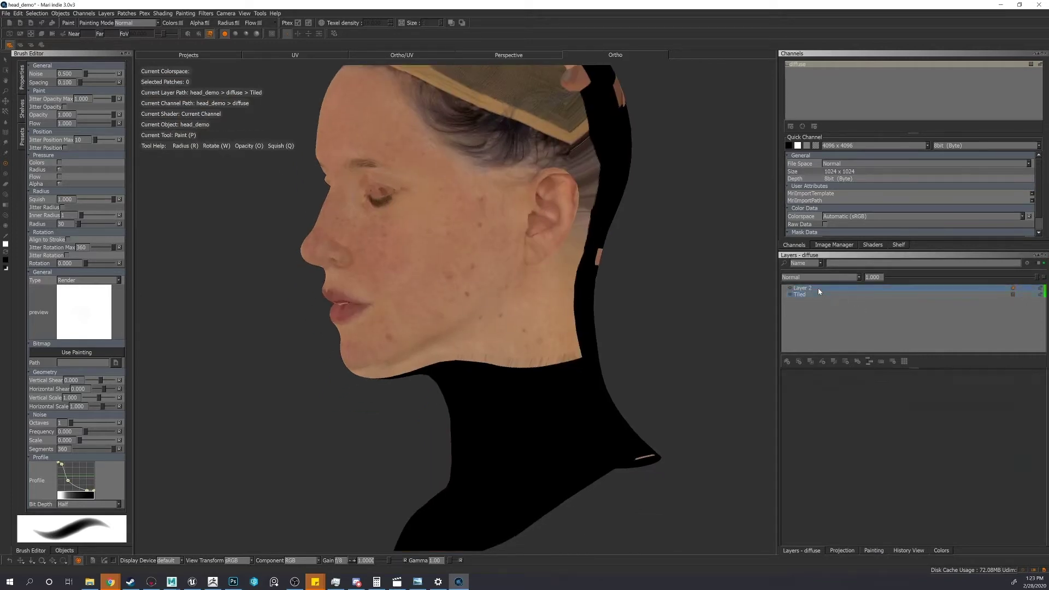
click(791, 290)
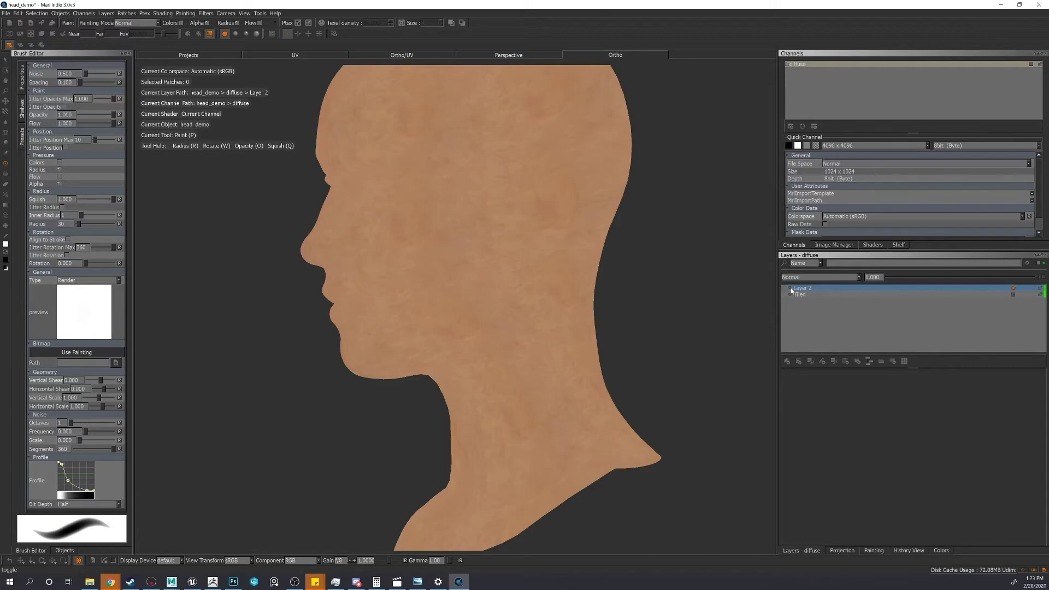
click(791, 289)
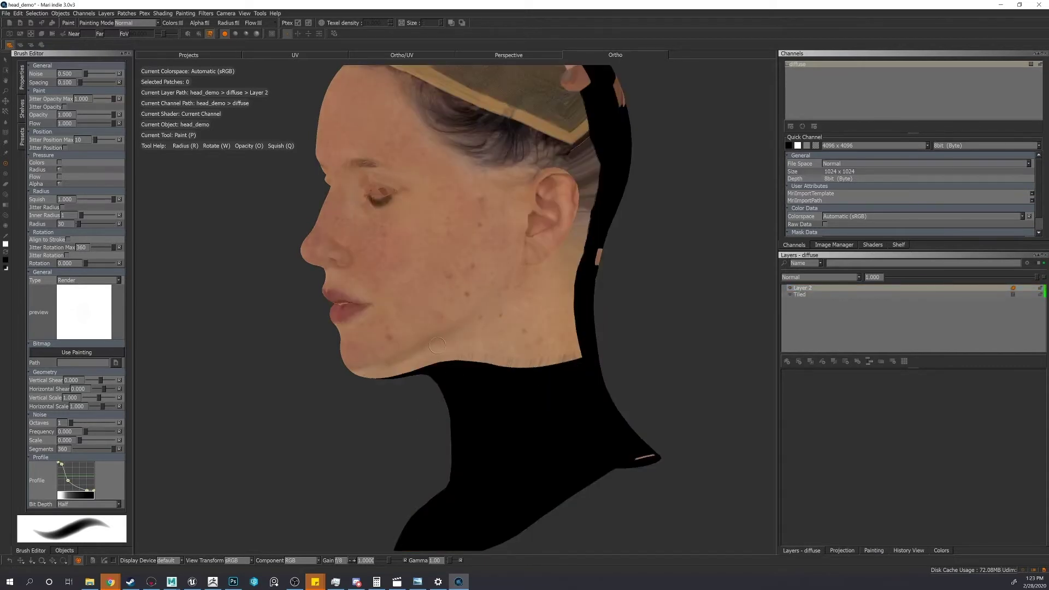
alt+drag(437, 345, 506, 340)
alt+right_drag(505, 339, 552, 350)
alt+middle_drag(546, 360, 566, 284)
alt+right_drag(563, 306, 497, 327)
alt+drag(497, 327, 433, 335)
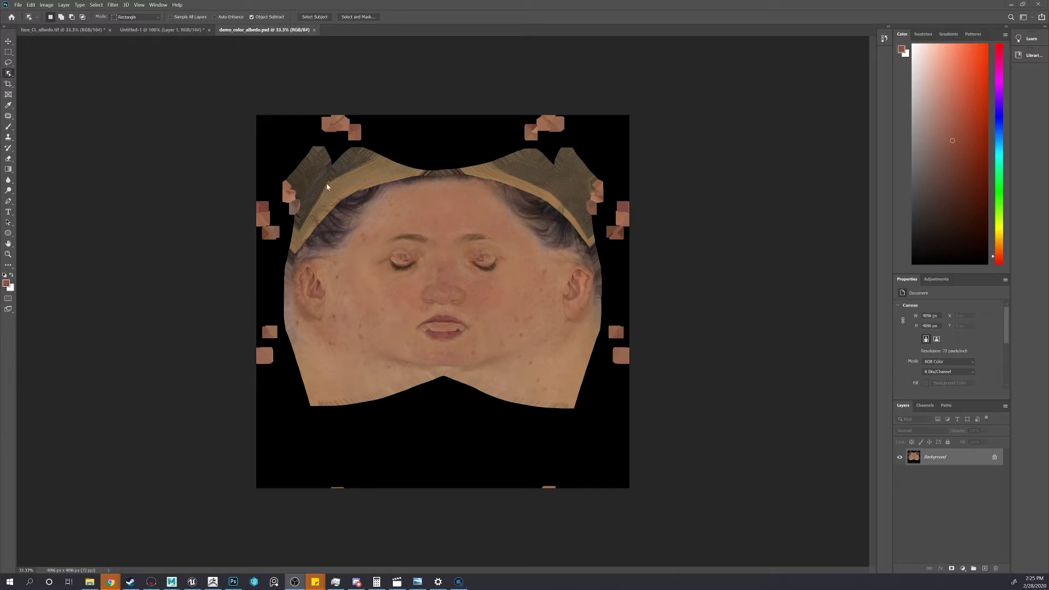
Step: In Photoshop, select the face area of demo_color_albedo.psd with Object Selection, mask out its surroundings and save the file
click(8, 75)
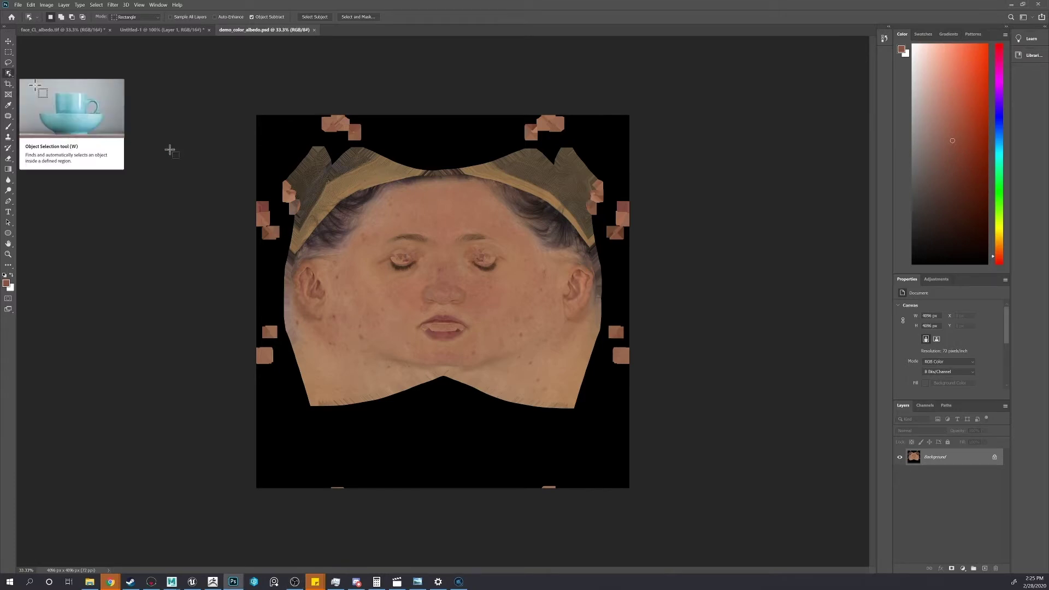
drag(271, 130, 607, 426)
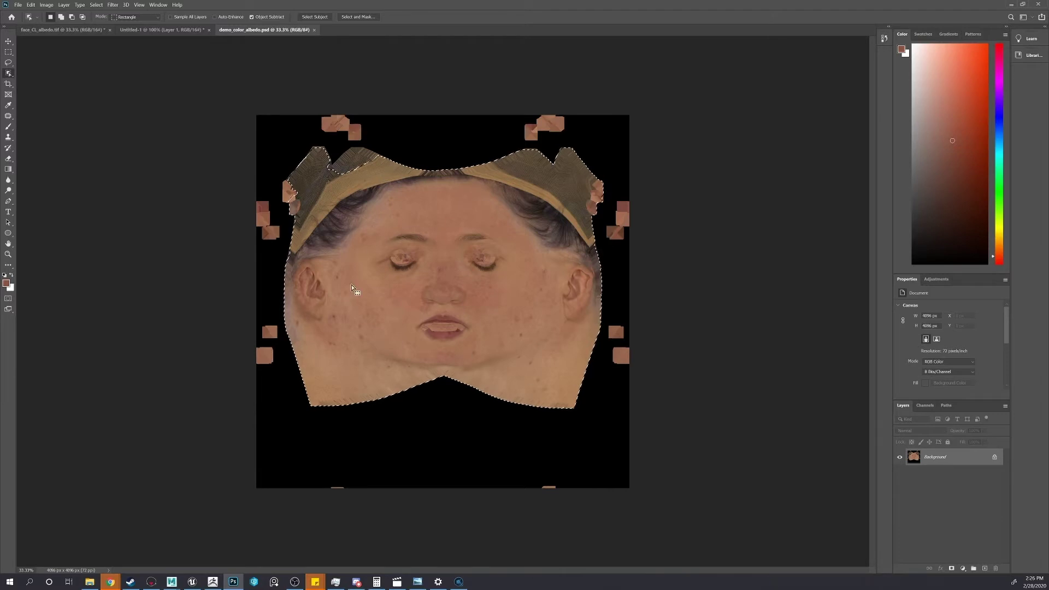
click(951, 569)
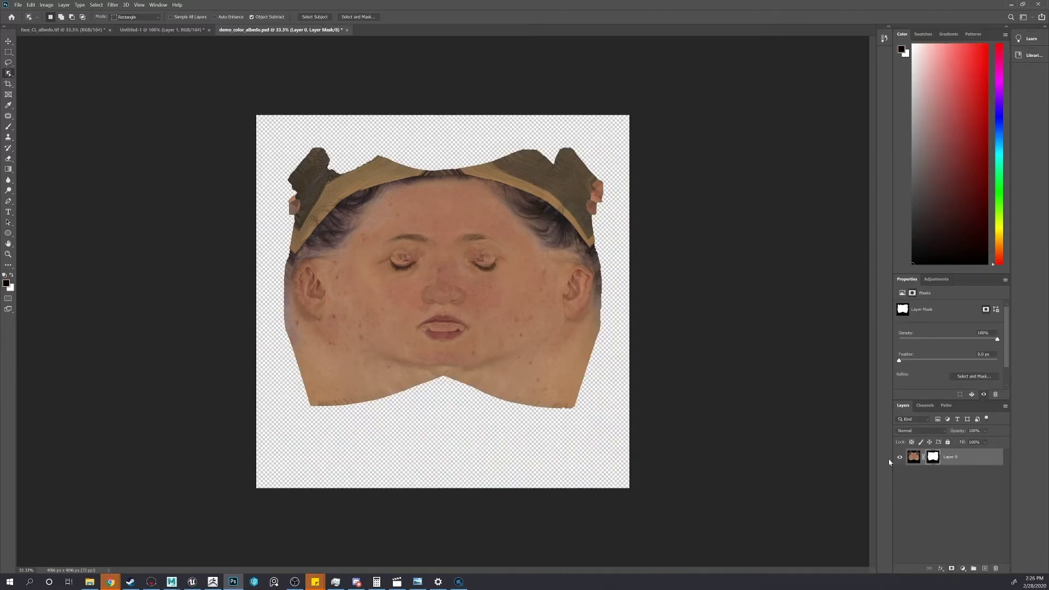
click(9, 53)
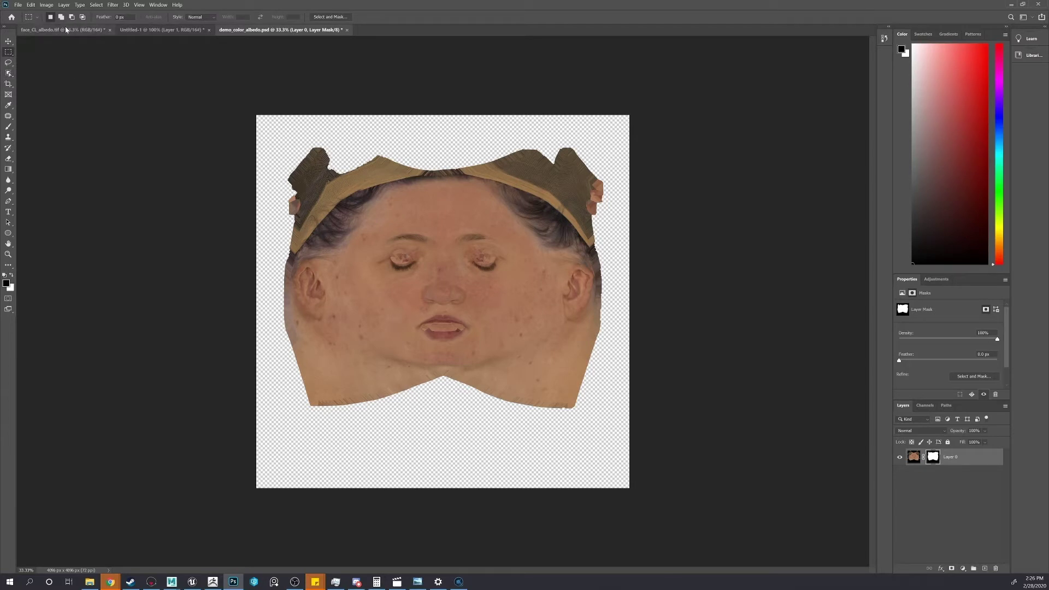
key(ctrl+s)
click(615, 172)
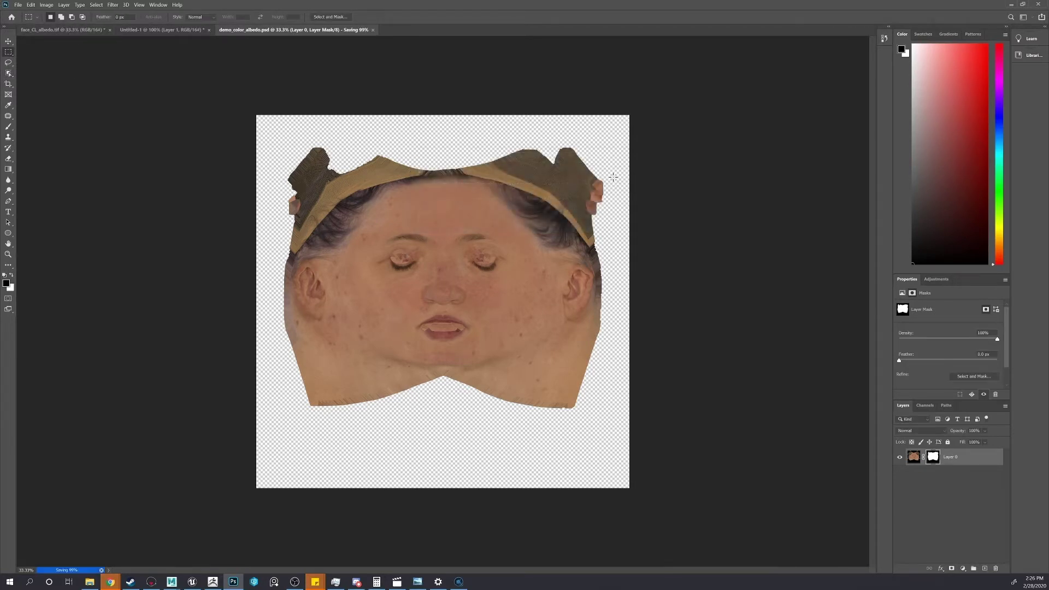
Step: Open displacement_albedo.png from the recordings New folder
click(163, 30)
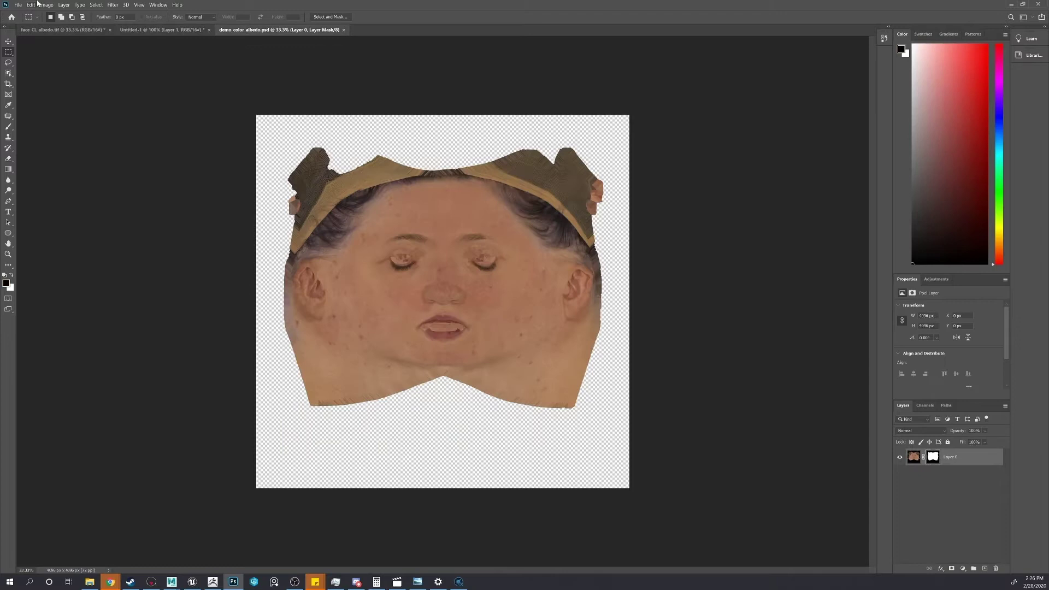
click(18, 4)
click(33, 23)
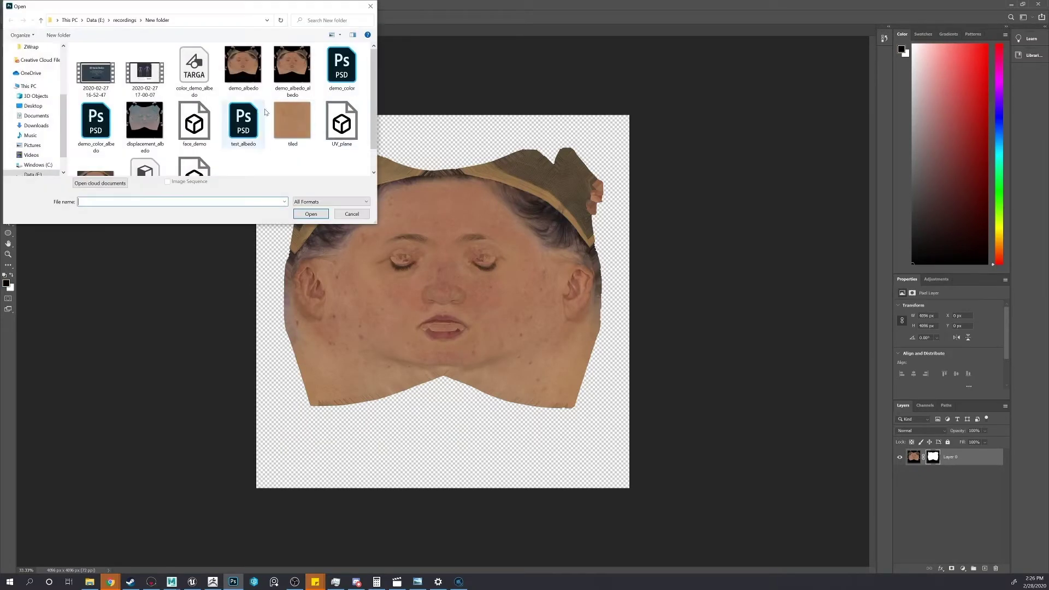
double_click(164, 131)
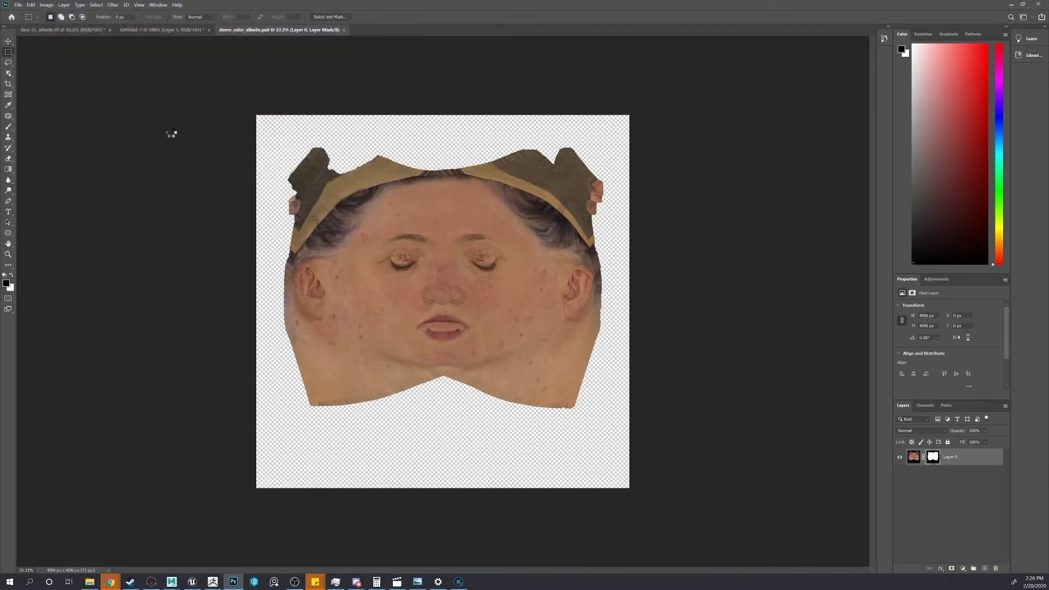
Step: Select the face area of the displacement image with Object Selection and mask out everything around it
click(8, 72)
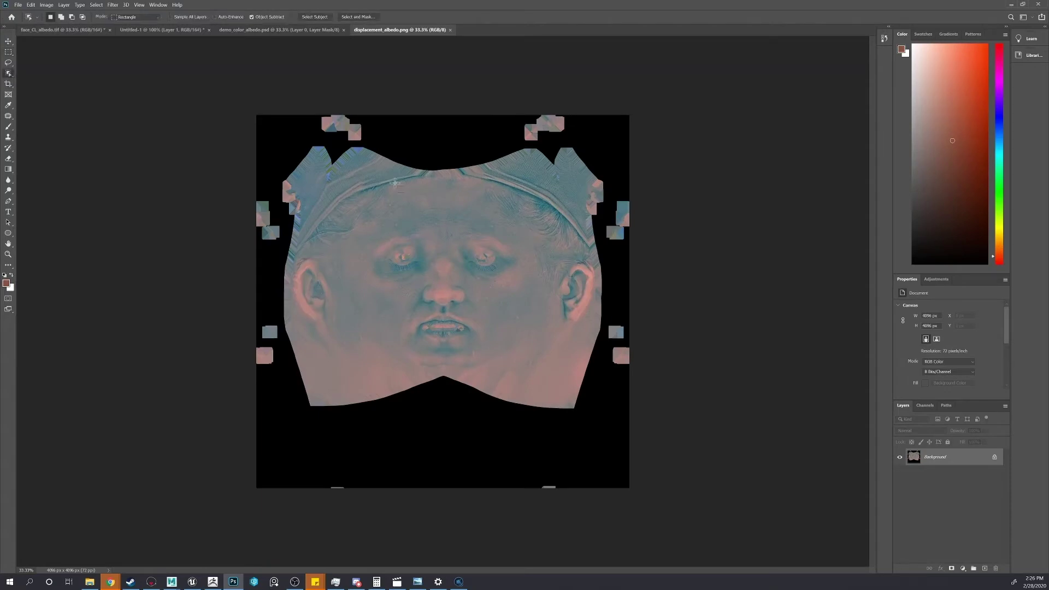
drag(283, 145, 605, 427)
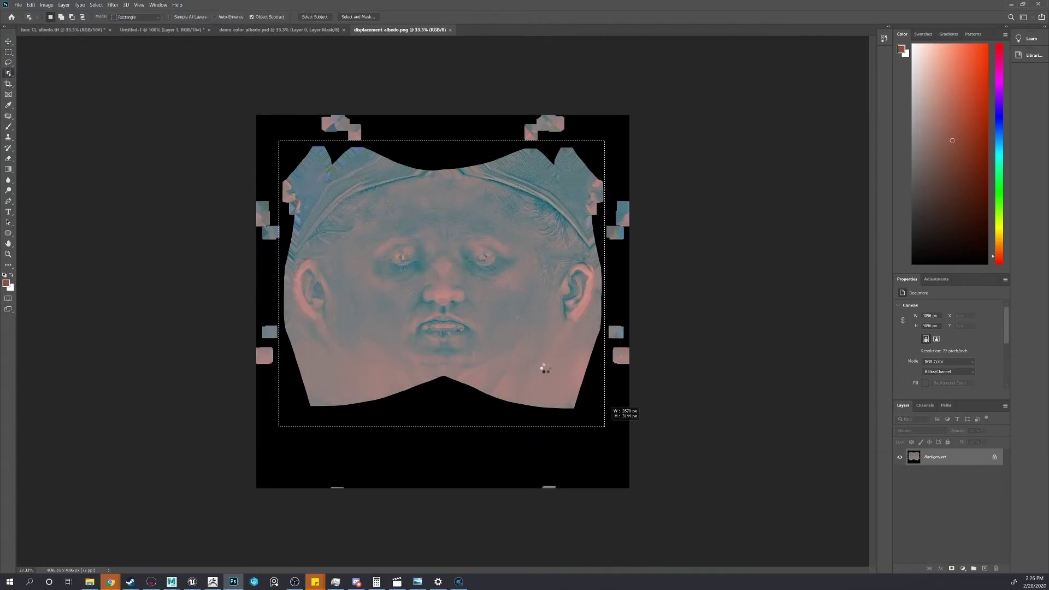
click(955, 568)
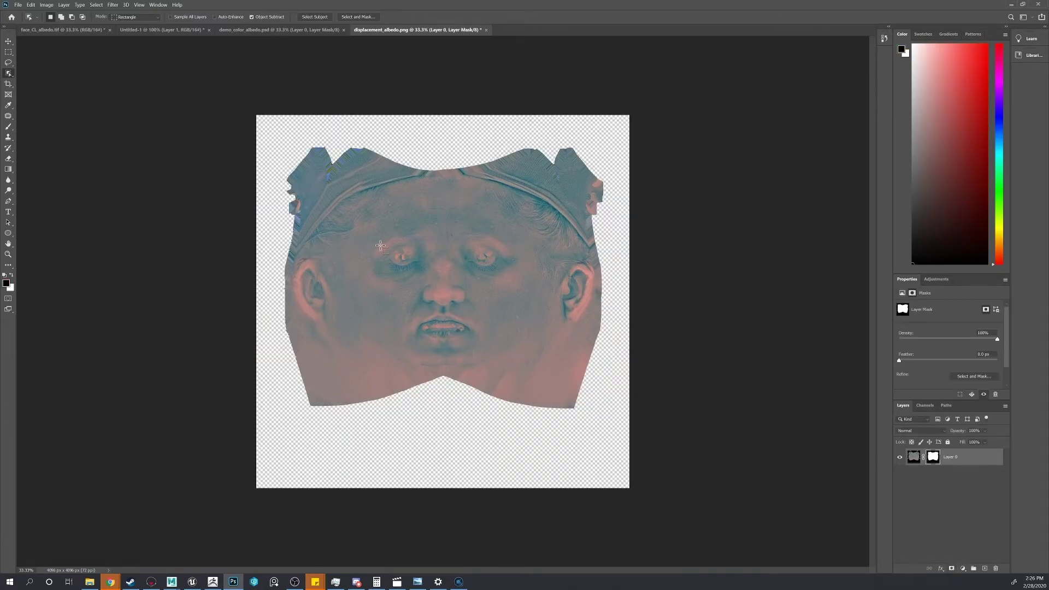
drag(90, 98, 95, 102)
click(552, 223)
click(8, 52)
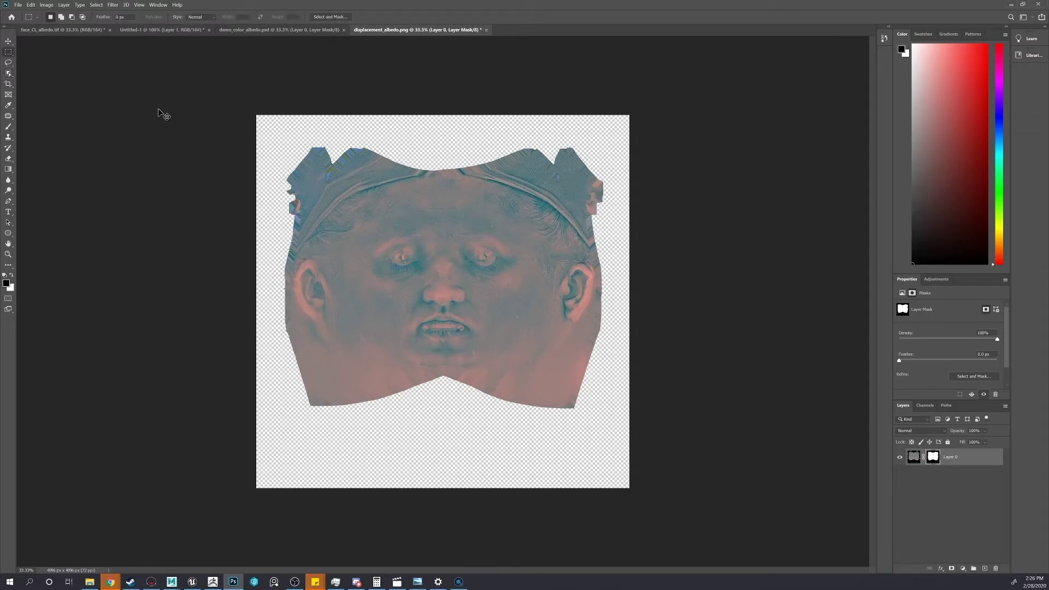
Step: Save the masked displacement image in Photoshop PSD format, with layers, as displacement_albedo copy in the recordings New folder
key(ctrl+shift+s)
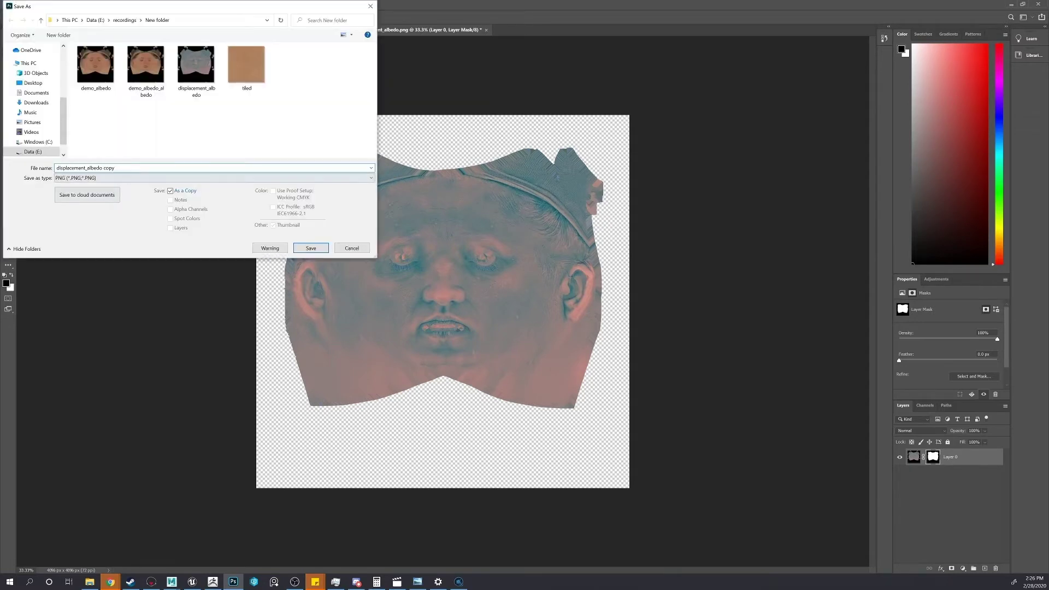
click(131, 179)
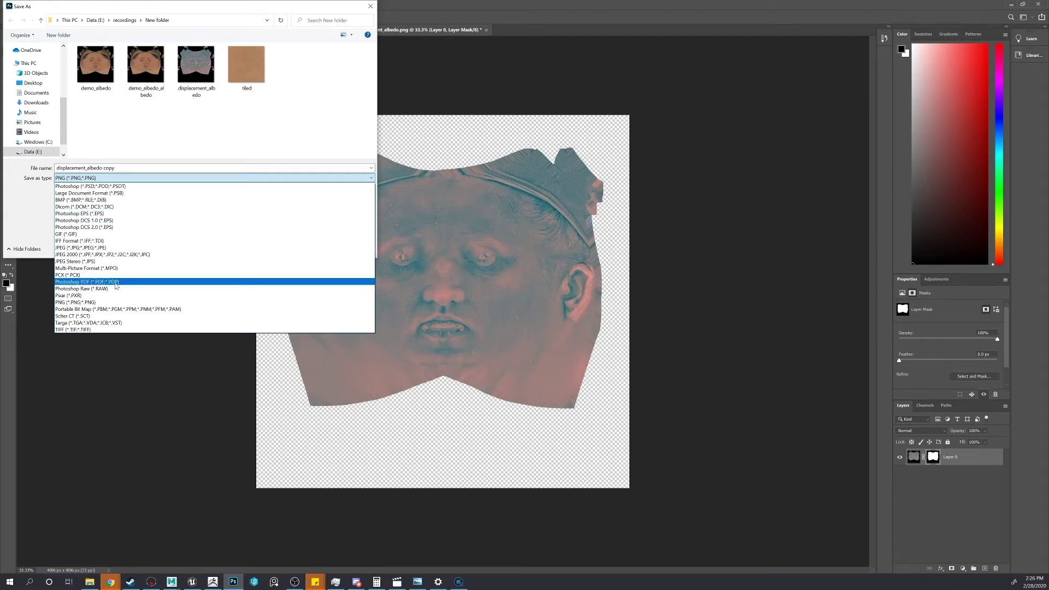
click(122, 186)
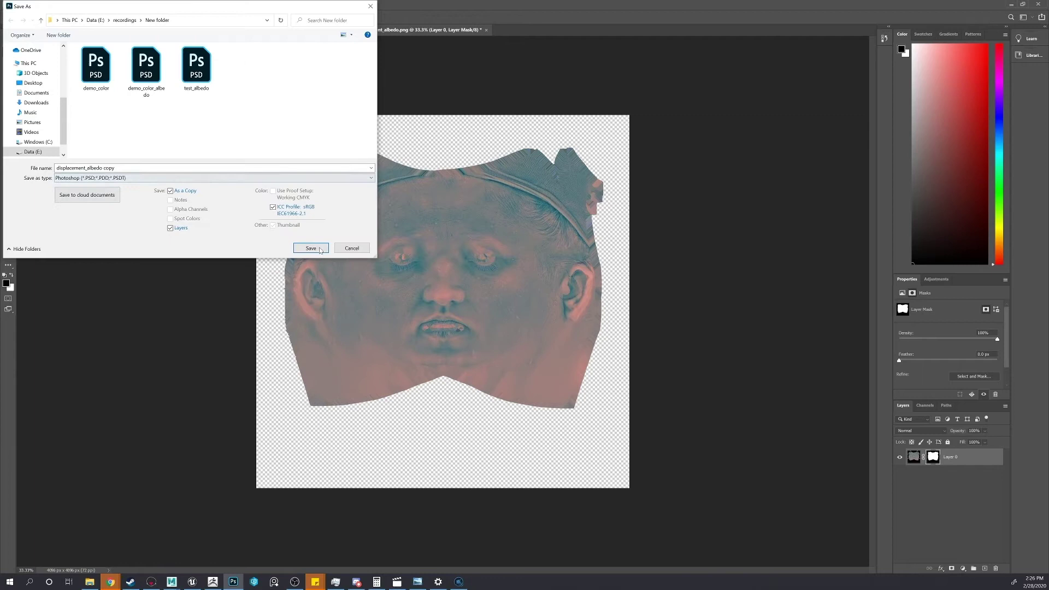
click(320, 249)
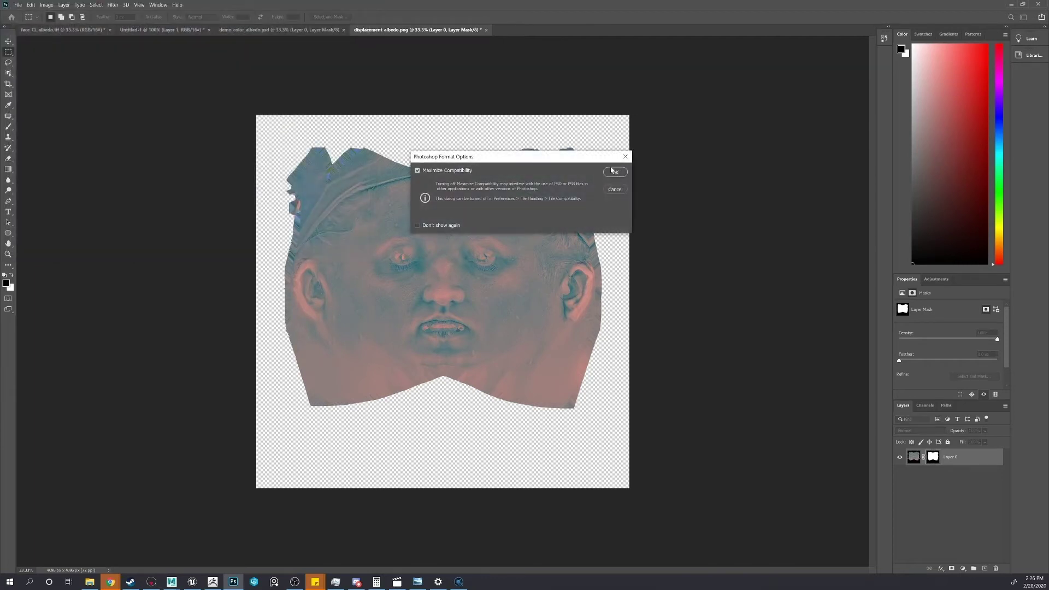
click(614, 171)
Step: Switch to Mari and import demo_color_albedo.psd into all patches of the head_demo diffuse channel
key(ctrl+shift+Tab)
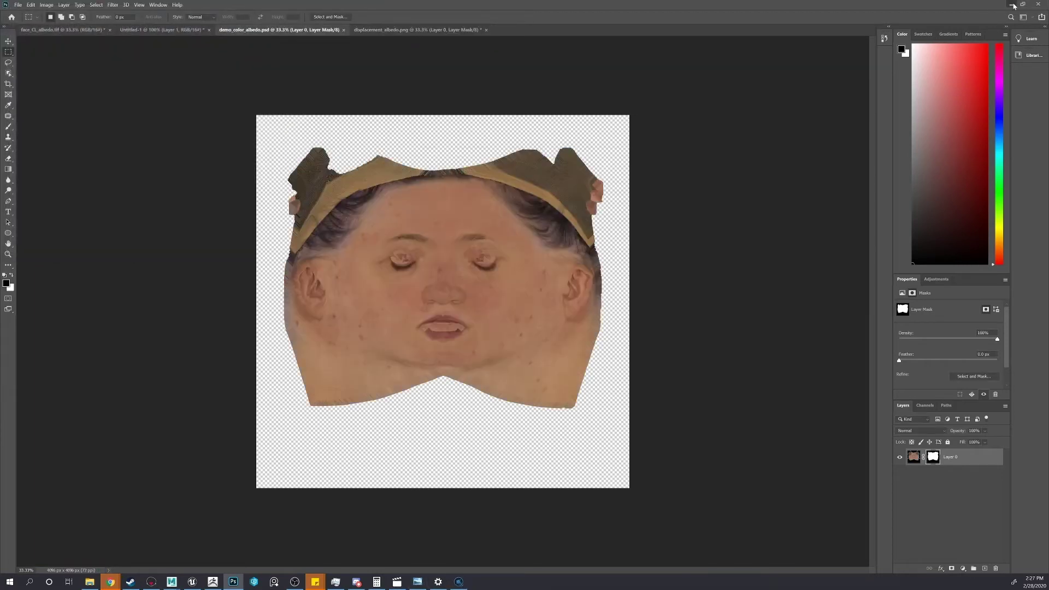
click(1012, 5)
double_click(575, 240)
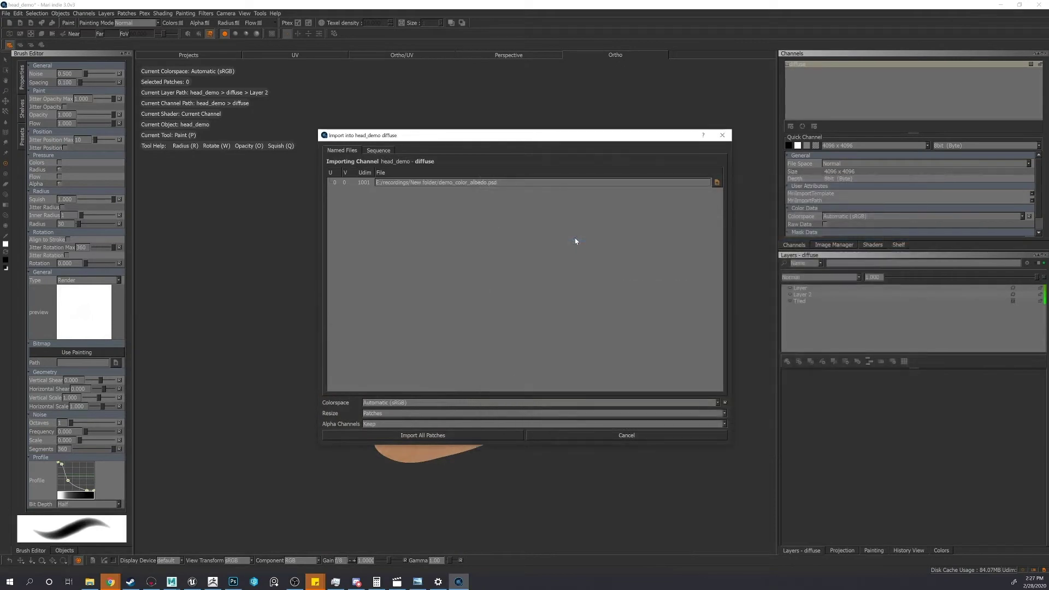
click(462, 435)
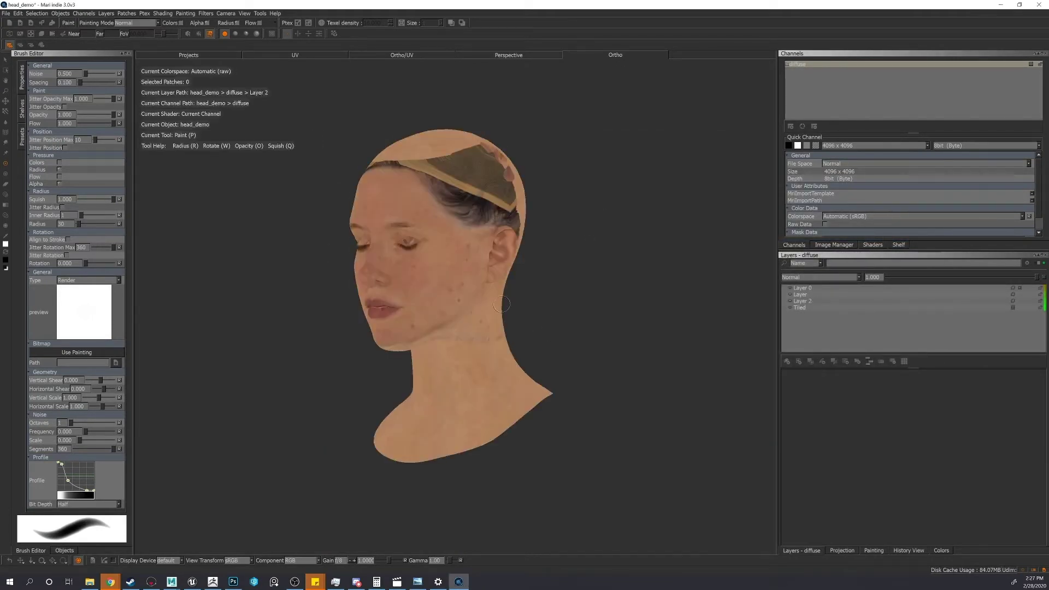
Step: Examine up close the seam between the face texture and the tiled skin along the jaw and neck
scroll(568, 323, up, 5)
alt+middle_drag(568, 322, 576, 281)
alt+drag(577, 282, 552, 267)
alt+right_drag(470, 290, 521, 306)
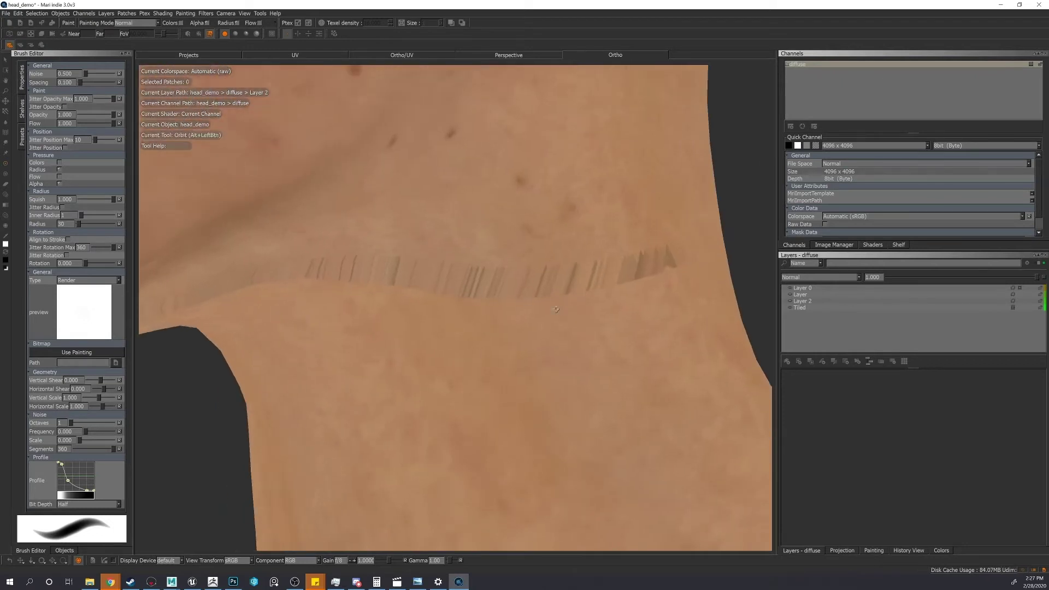
alt+middle_drag(521, 306, 476, 345)
scroll(476, 344, down, 4)
scroll(491, 350, up, 1)
scroll(519, 360, up, 4)
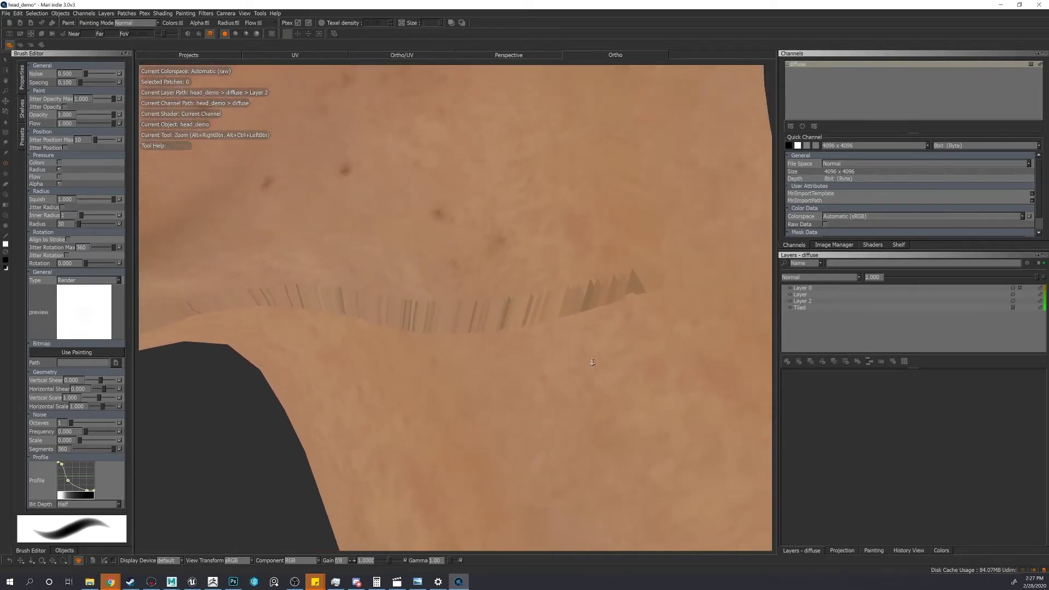
scroll(583, 380, down, 4)
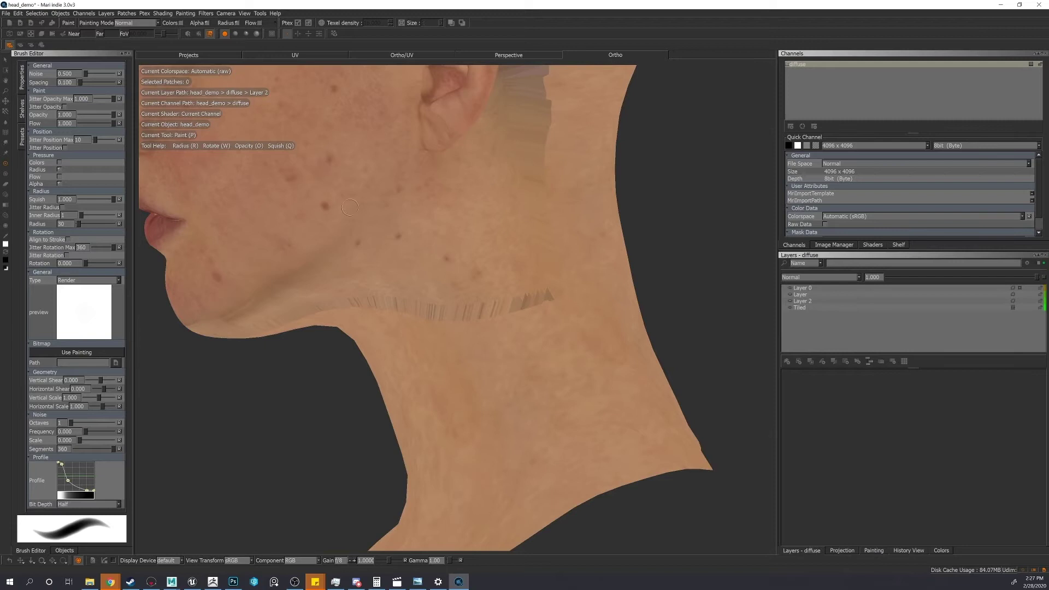
scroll(458, 213, up, 3)
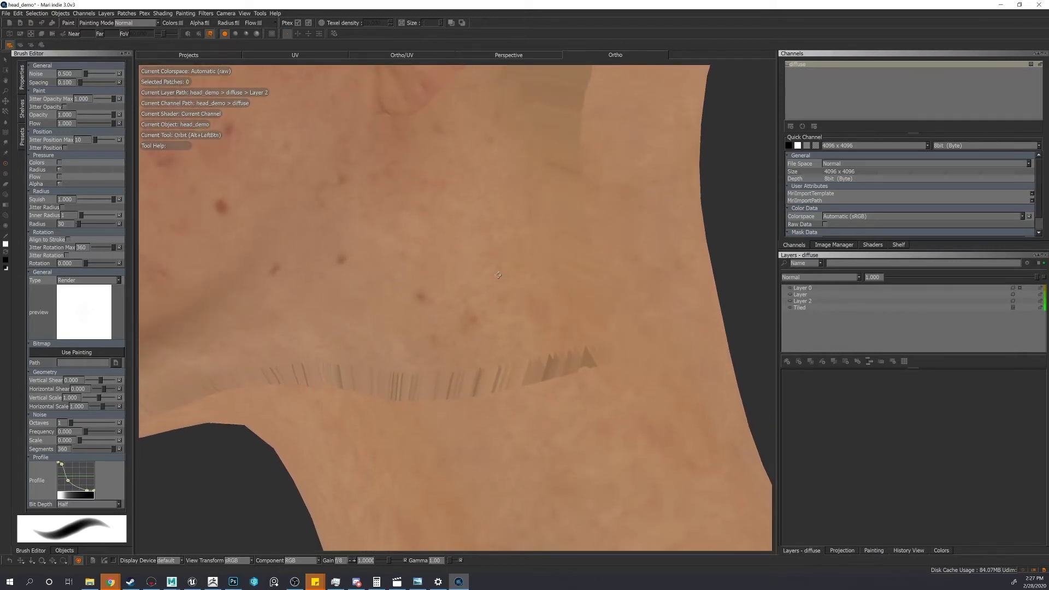
alt+middle_drag(497, 275, 483, 256)
alt+drag(483, 256, 495, 273)
mouse_move(495, 276)
alt+right_down()
mouse_move(545, 297)
mouse_move(501, 293)
alt+right_up()
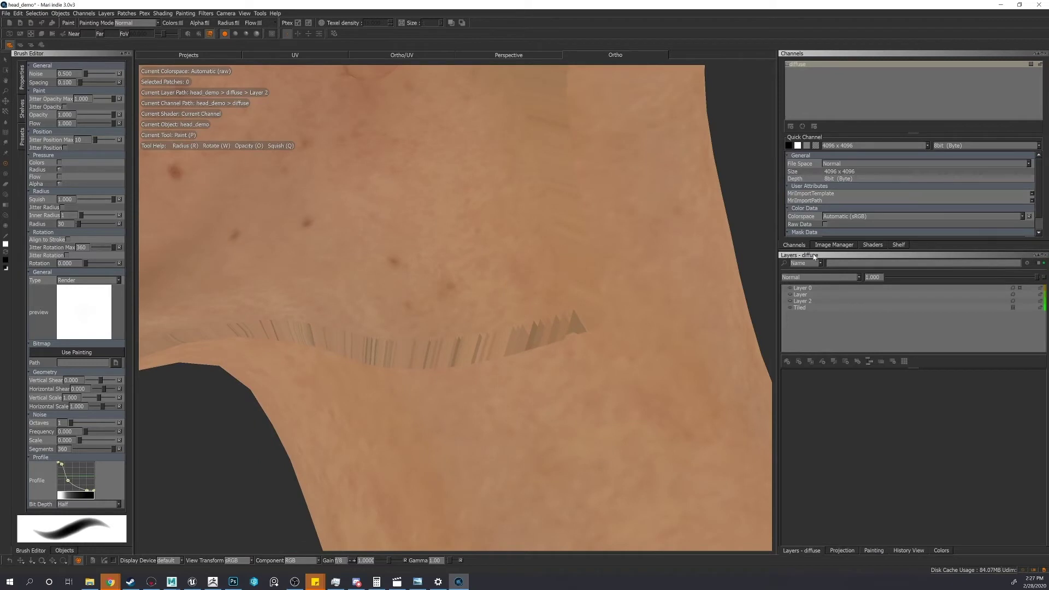
Step: Try a U Repeat and V Repeat of 6 on the Tiled layer and check the neck skin
click(814, 307)
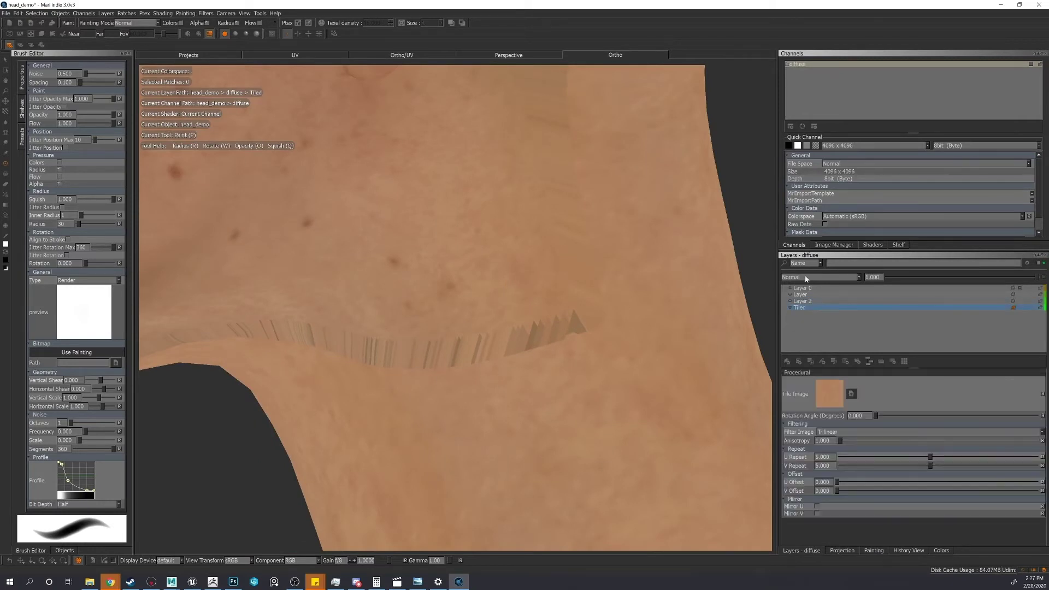
drag(830, 457, 792, 460)
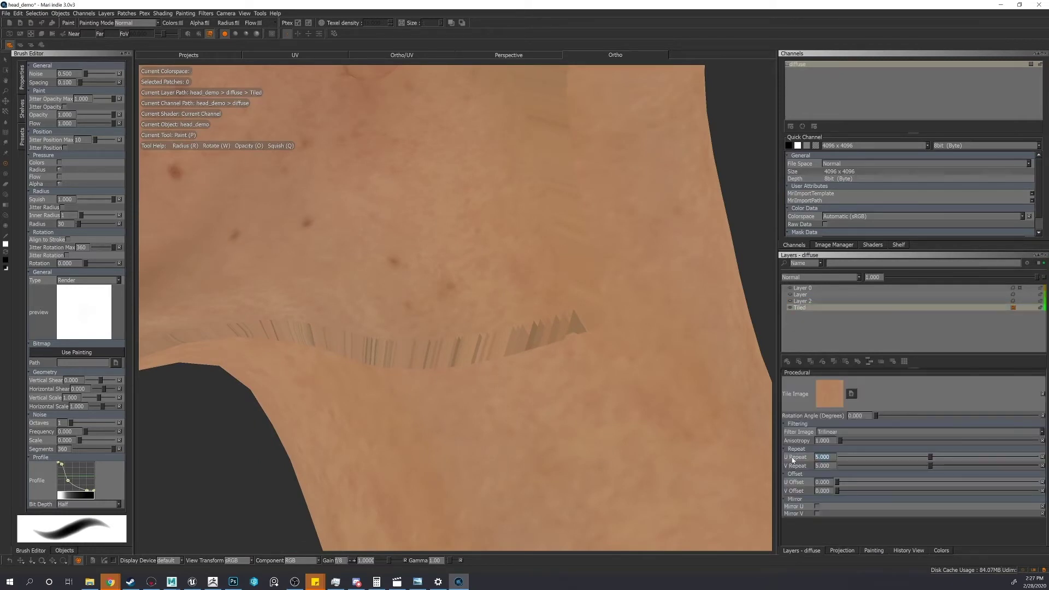
key(Tab)
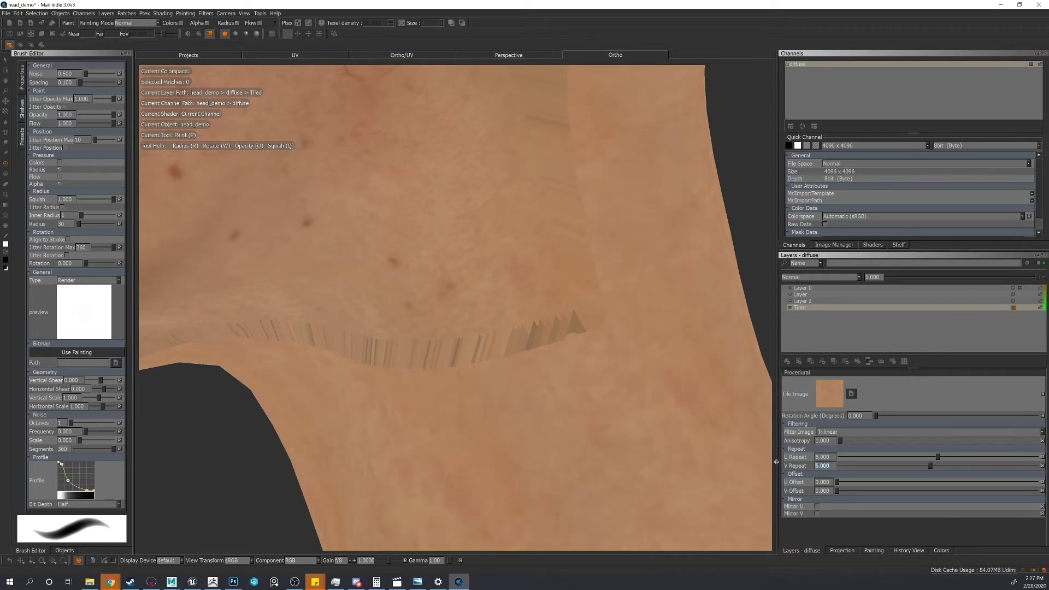
key(Return)
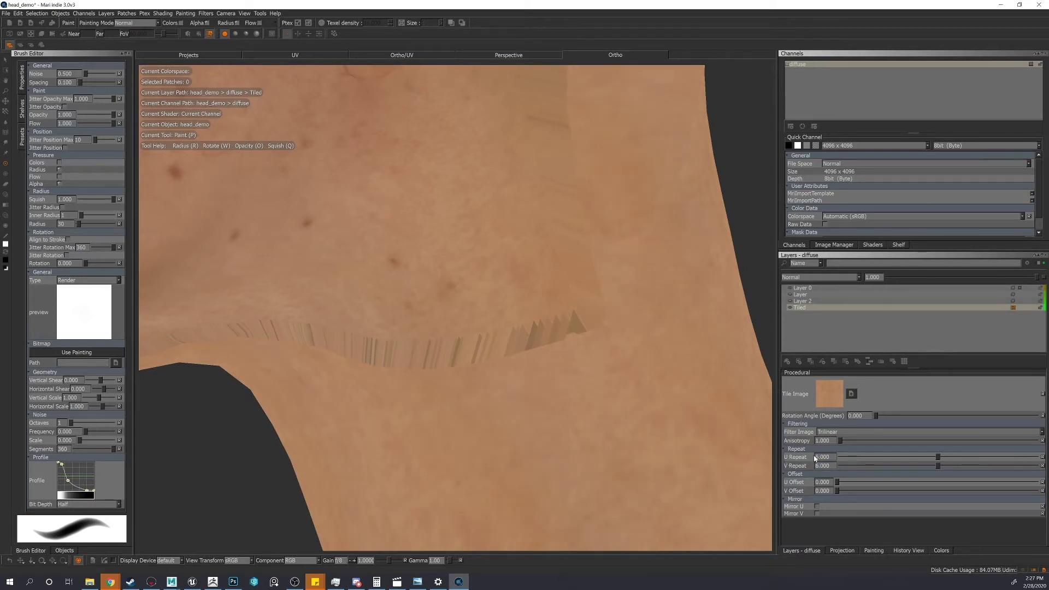
mouse_move(706, 384)
alt+mouse_down()
mouse_move(725, 384)
mouse_move(686, 385)
alt+mouse_up()
alt+middle_drag(686, 386, 624, 373)
alt+right_drag(624, 374, 646, 395)
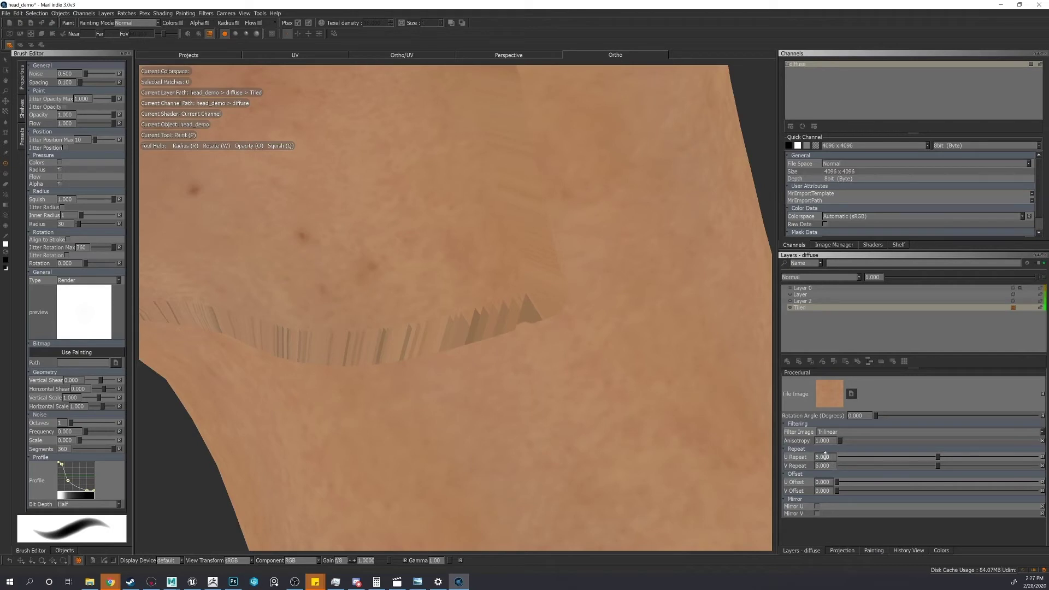
Step: Try a U Repeat and V Repeat of 7 on the Tiled layer
drag(829, 467, 796, 463)
text(7)
key(Return)
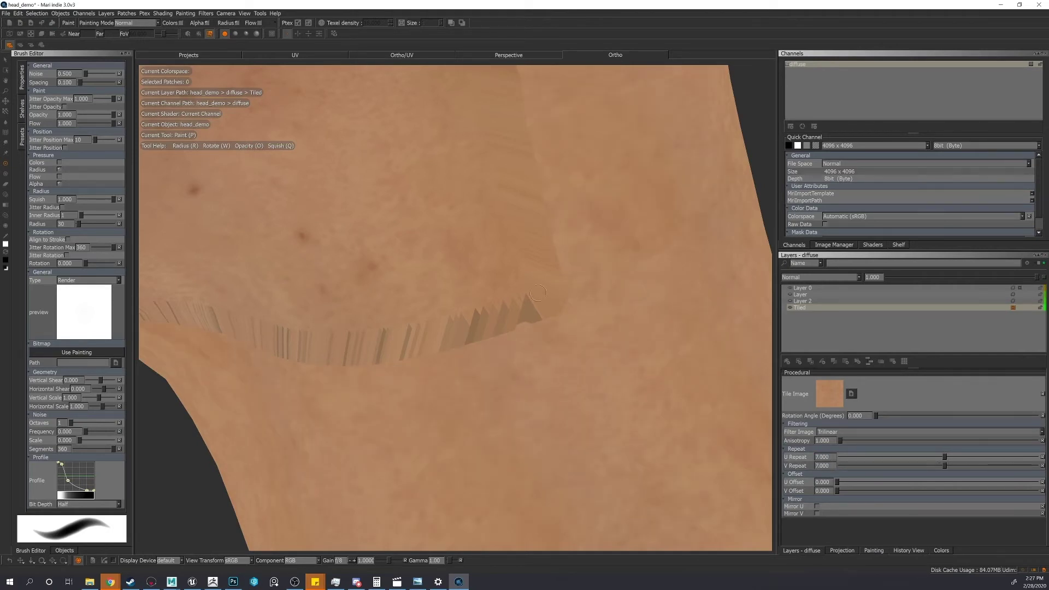
alt+middle_drag(630, 389, 626, 372)
Step: Set the Tiled layer's U Repeat and V Repeat to 7.5
click(819, 458)
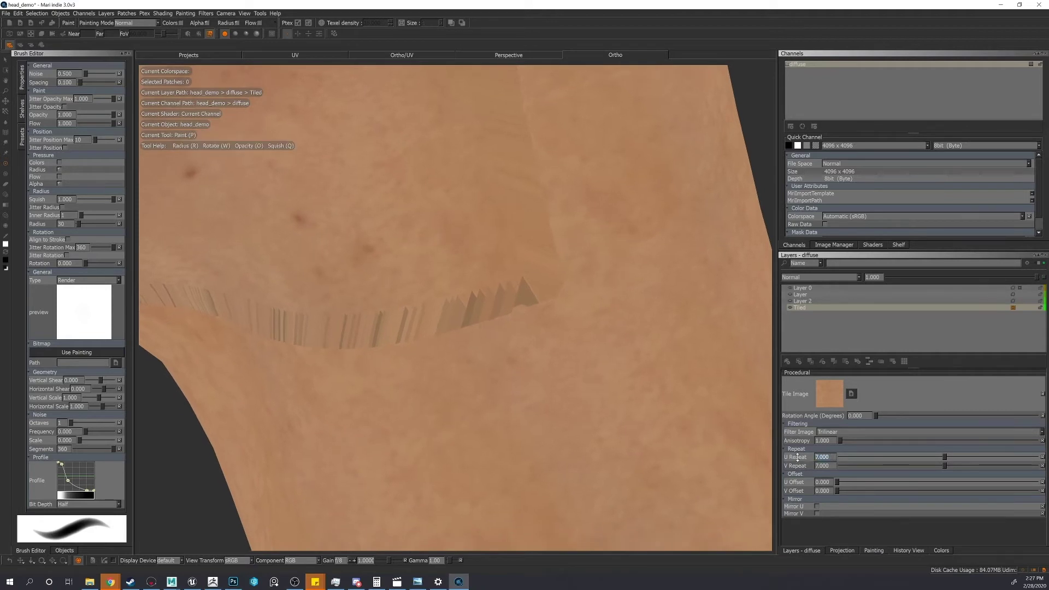
text(7.5)
key(Return)
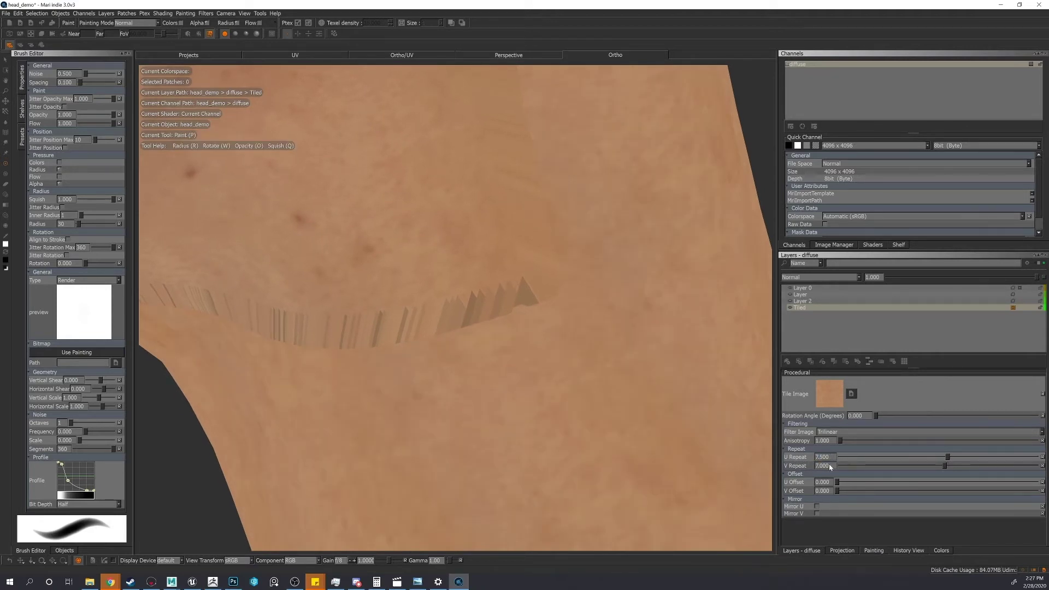
text(7.5)
key(Return)
Step: Examine the seam under the jaw from the side, front and three-quarter views of the head
alt+right_drag(554, 332, 464, 328)
alt+drag(464, 328, 459, 312)
alt+right_drag(459, 311, 481, 328)
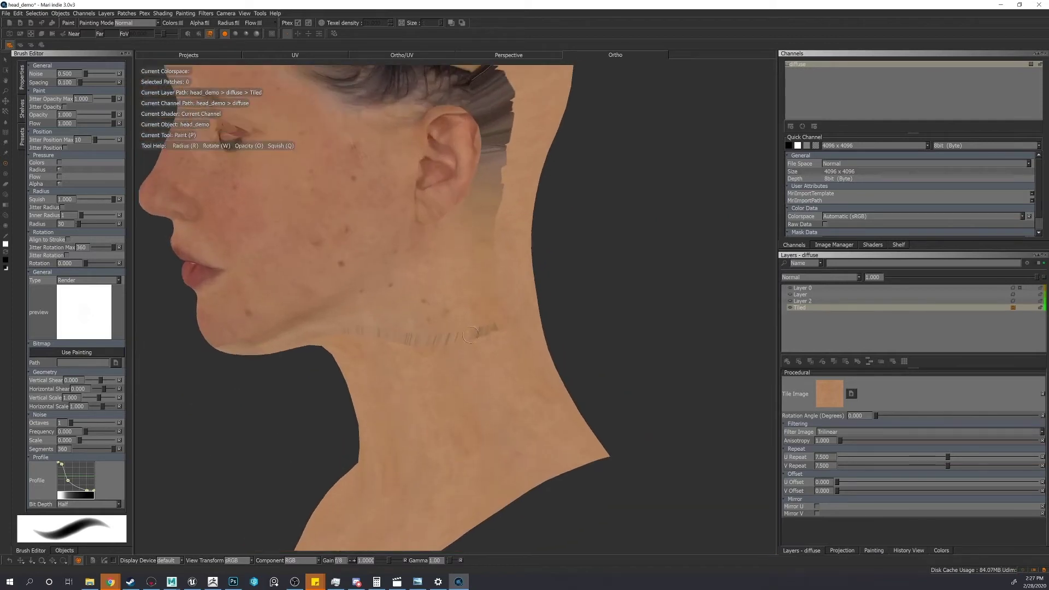
alt+drag(481, 328, 537, 336)
middle_drag(537, 335, 461, 334)
alt+right_drag(460, 334, 505, 352)
alt+middle_drag(475, 371, 494, 295)
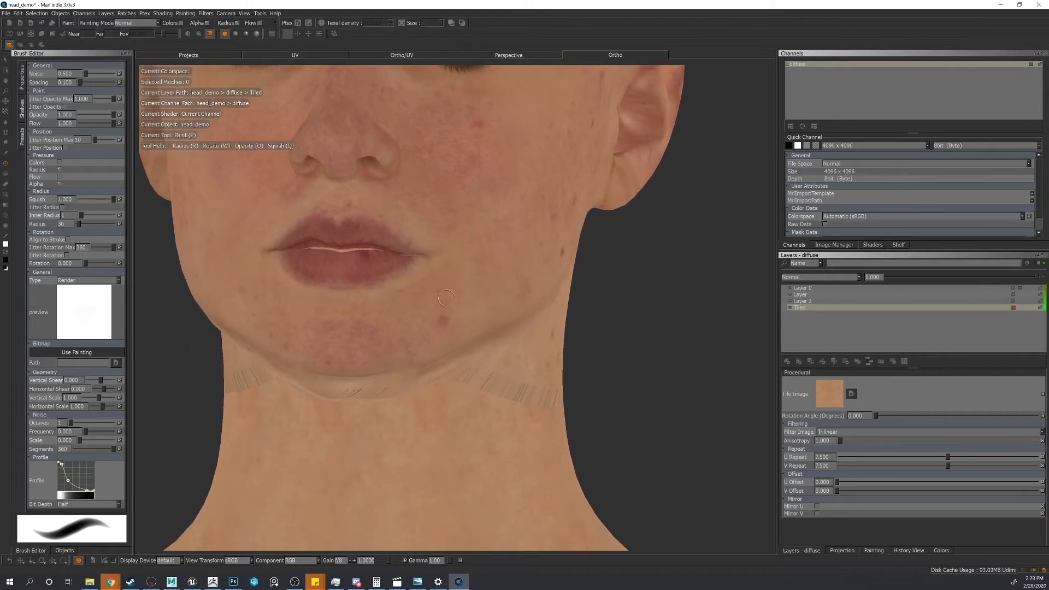
alt+drag(493, 295, 384, 296)
alt+middle_drag(385, 295, 359, 321)
alt+drag(372, 327, 491, 350)
alt+middle_drag(524, 361, 540, 306)
alt+right_drag(546, 306, 527, 303)
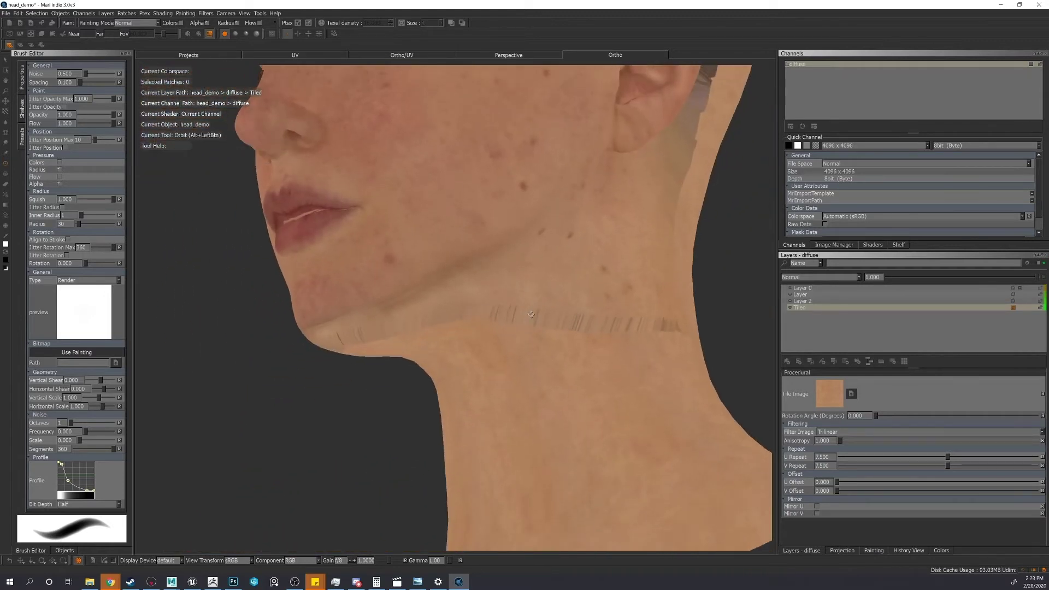
alt+middle_drag(527, 304, 428, 303)
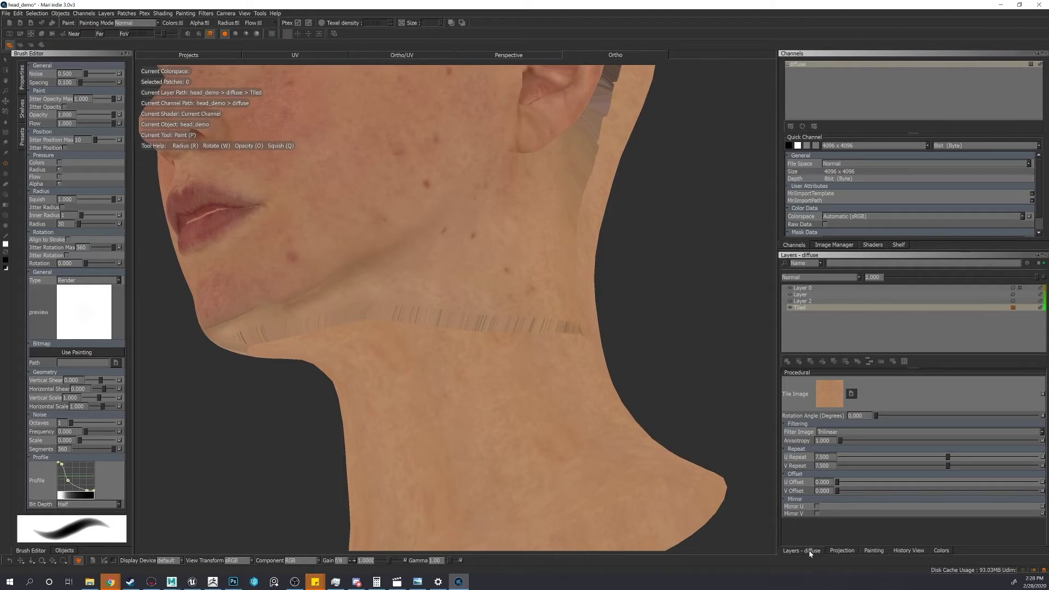
Step: Delete Layer 2 and the layer named Layer from the diffuse channel
click(809, 301)
shift+click(809, 296)
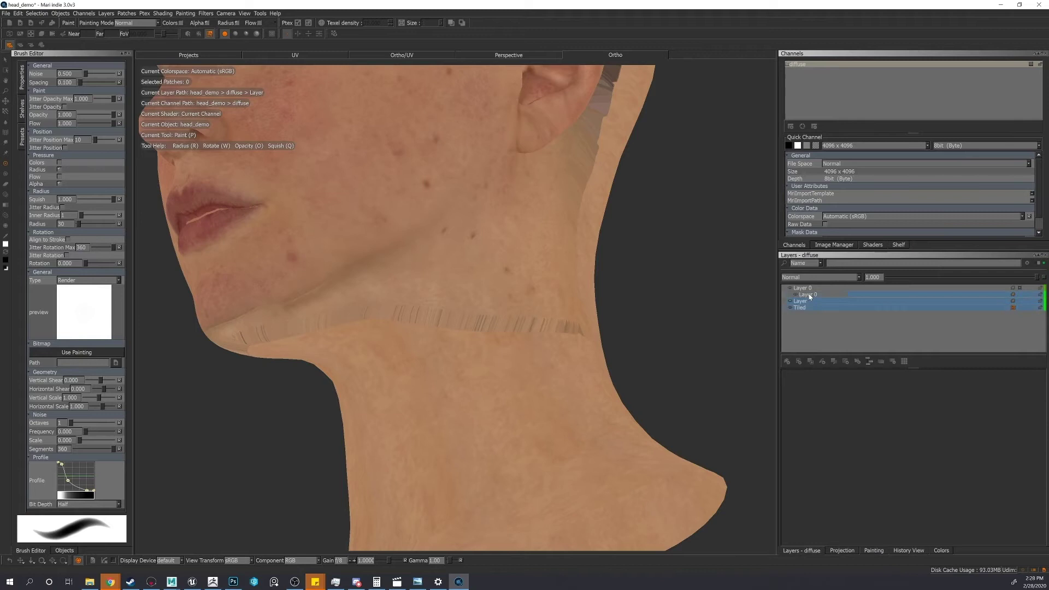
key(Delete)
Step: Duplicate Layer 0 and Tiled, then merge the two copies into a single layer above the originals
click(810, 288)
shift+click(839, 295)
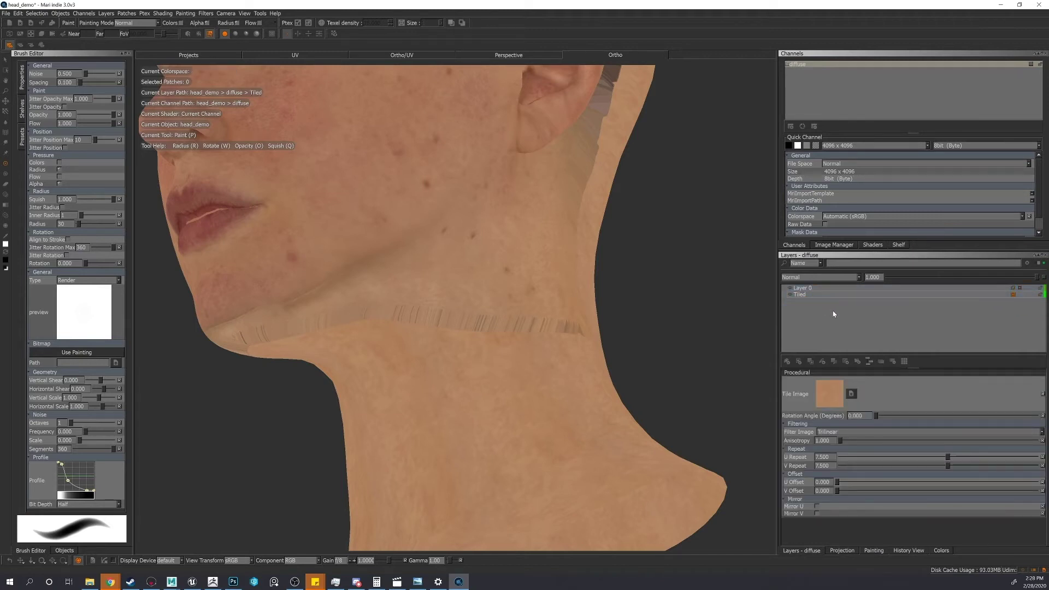
key(ctrl+v)
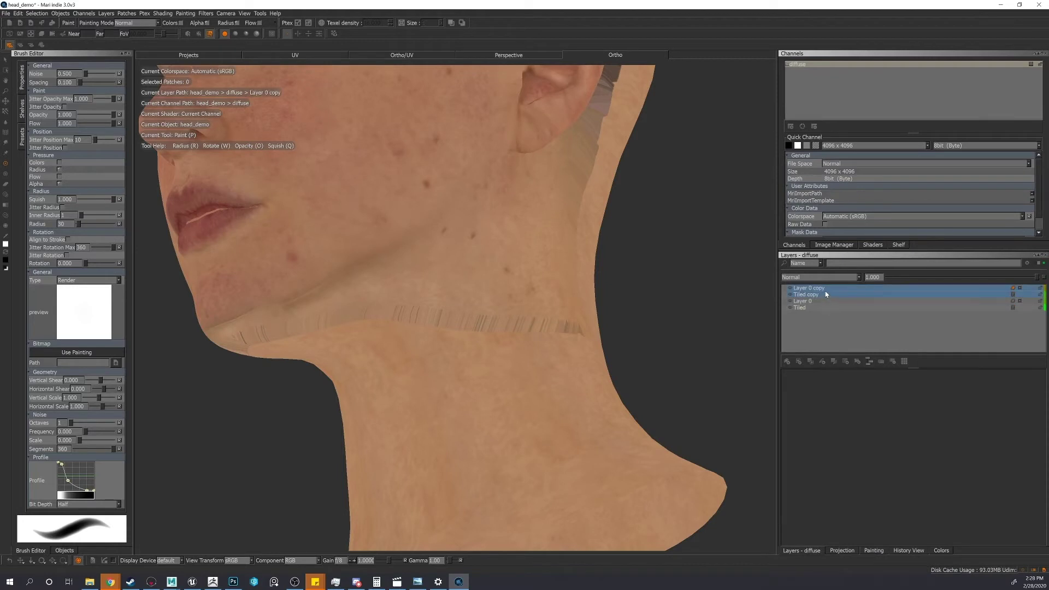
right_click(826, 294)
click(852, 363)
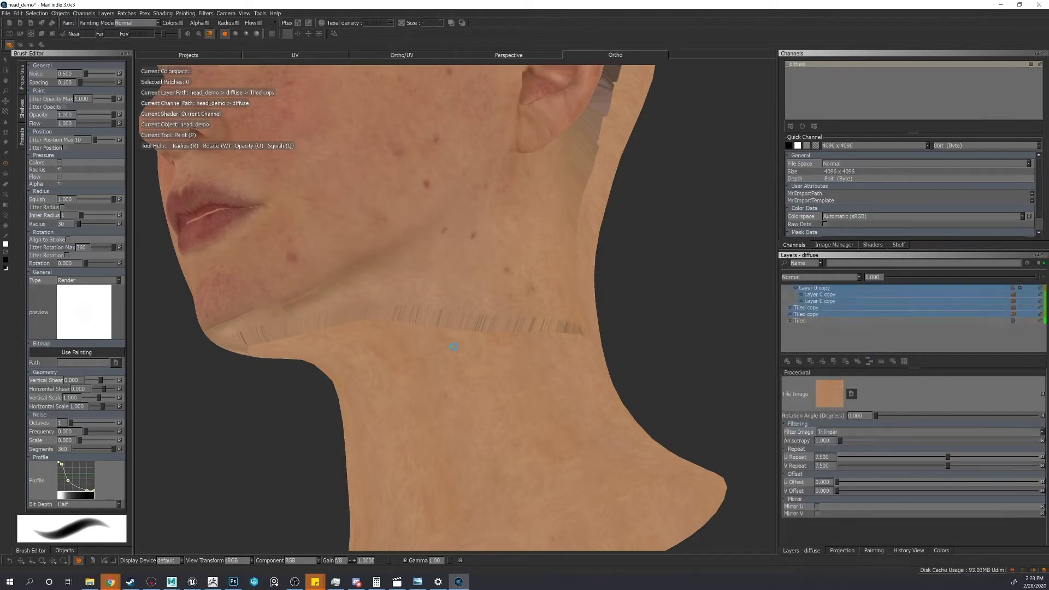
mouse_move(437, 295)
alt+mouse_down()
mouse_move(388, 280)
mouse_move(403, 300)
alt+mouse_up()
click(790, 296)
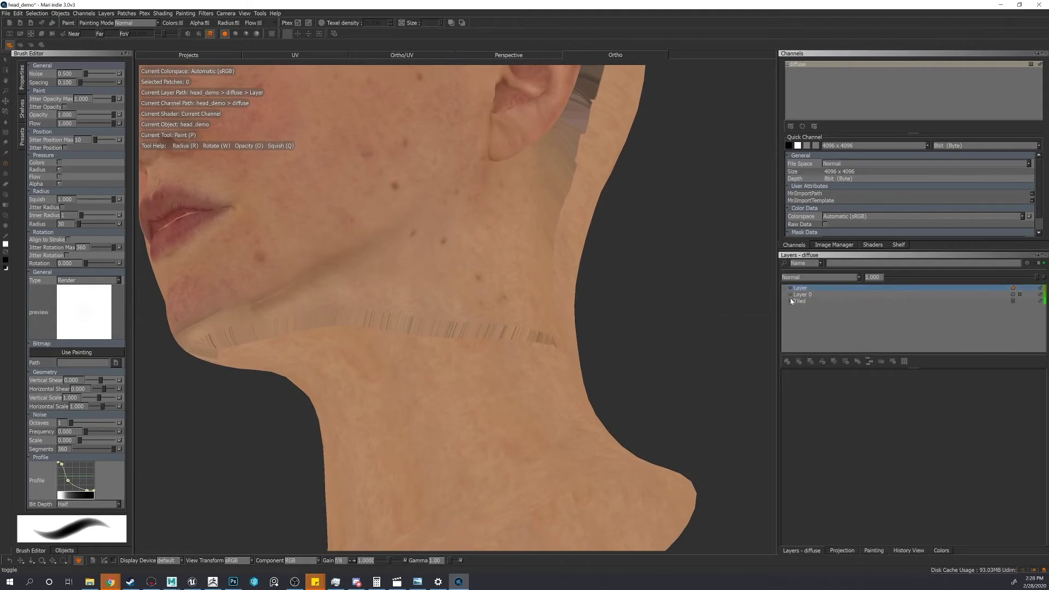
Step: With the Towbrush, outline the streaked seam on the side of the neck, patch it with clean skin from just below and clear the selection
click(5, 226)
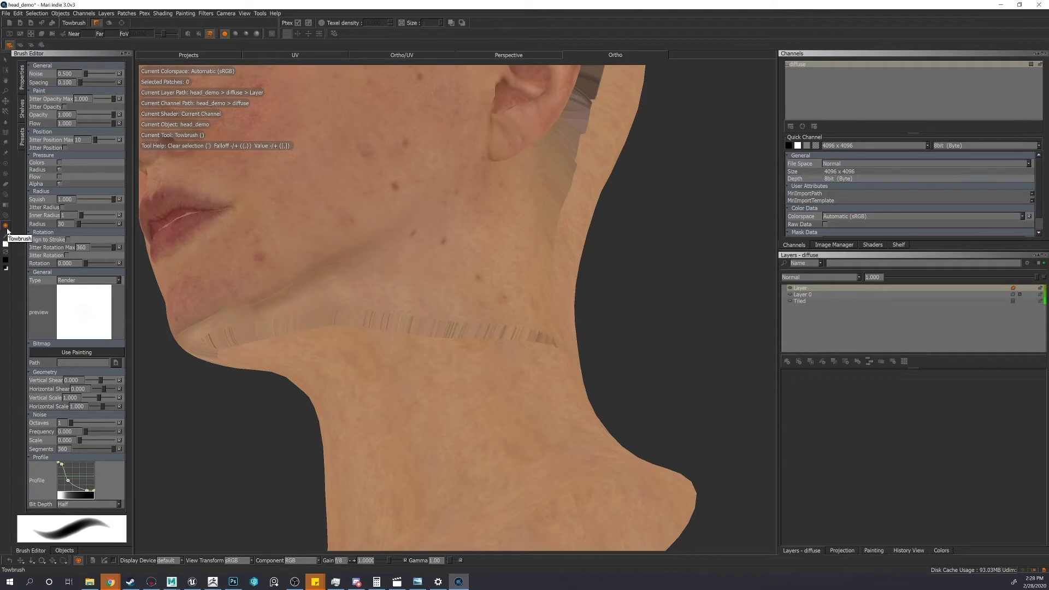
click(110, 24)
alt+middle_drag(361, 232, 361, 216)
alt+drag(362, 216, 376, 175)
mouse_move(377, 174)
alt+middle_down()
mouse_move(357, 158)
mouse_move(363, 148)
alt+middle_up()
alt+right_drag(363, 148, 371, 177)
alt+drag(372, 176, 362, 197)
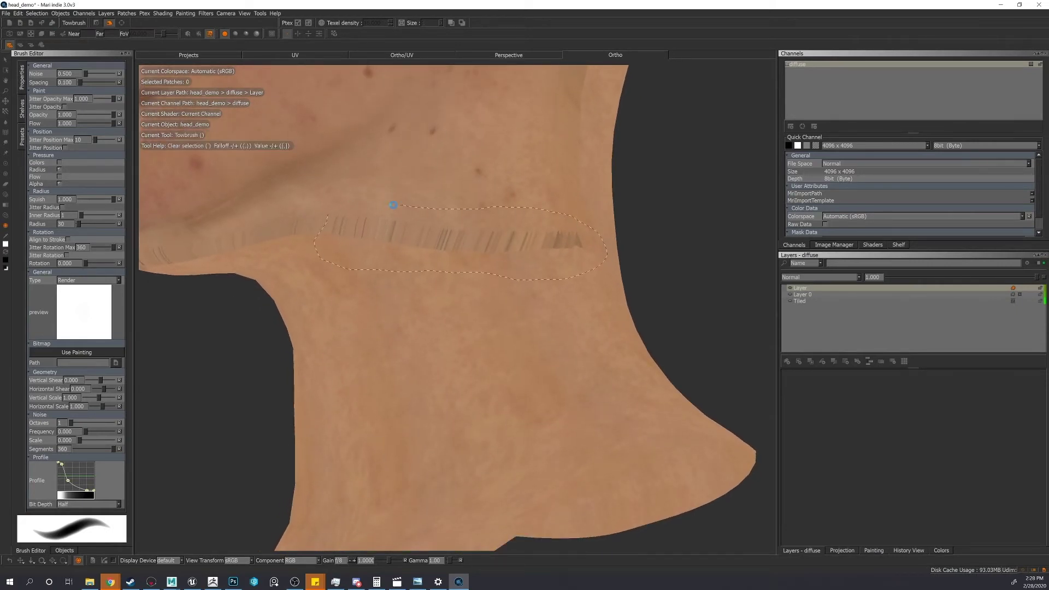
drag(466, 245, 454, 288)
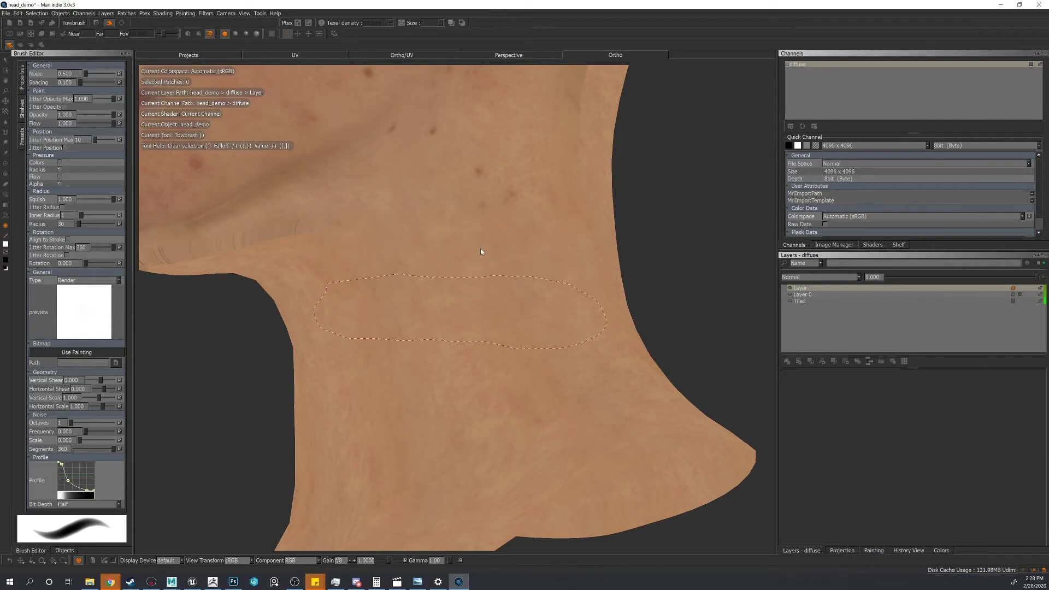
key(apostrophe)
Step: Patch the remaining streaked seam under the jaw towards the chin using the Towbrush, and clear the selection
alt+drag(438, 234, 485, 278)
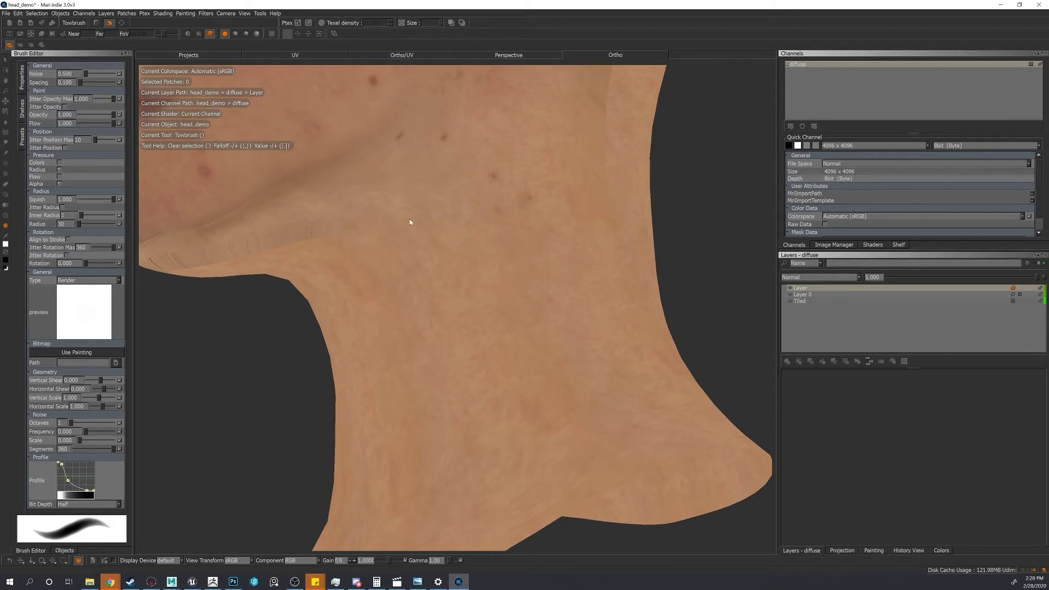
alt+middle_drag(410, 222, 529, 225)
alt+drag(503, 218, 470, 207)
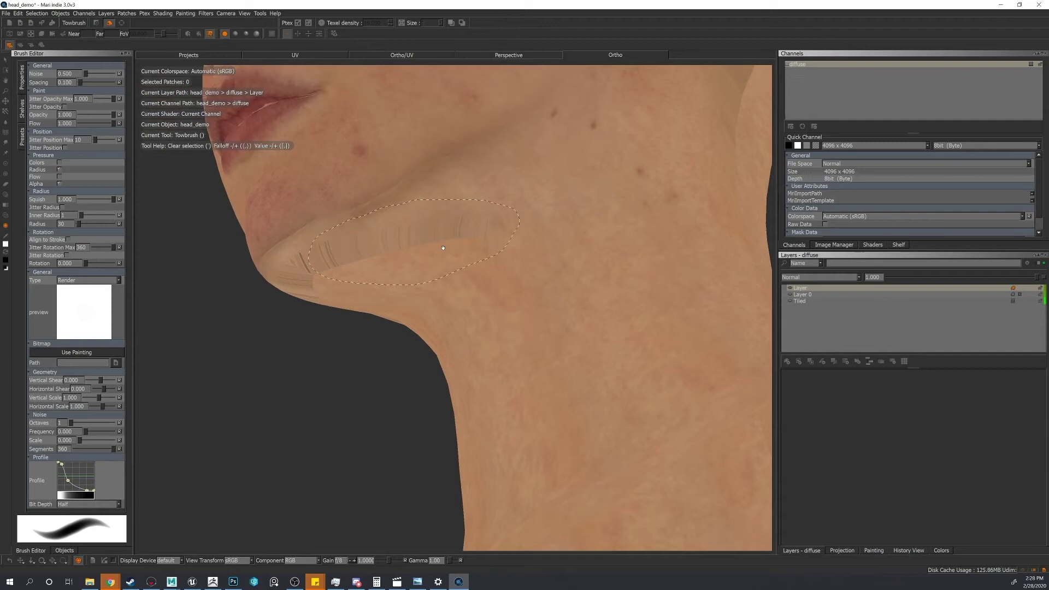
key(apostrophe)
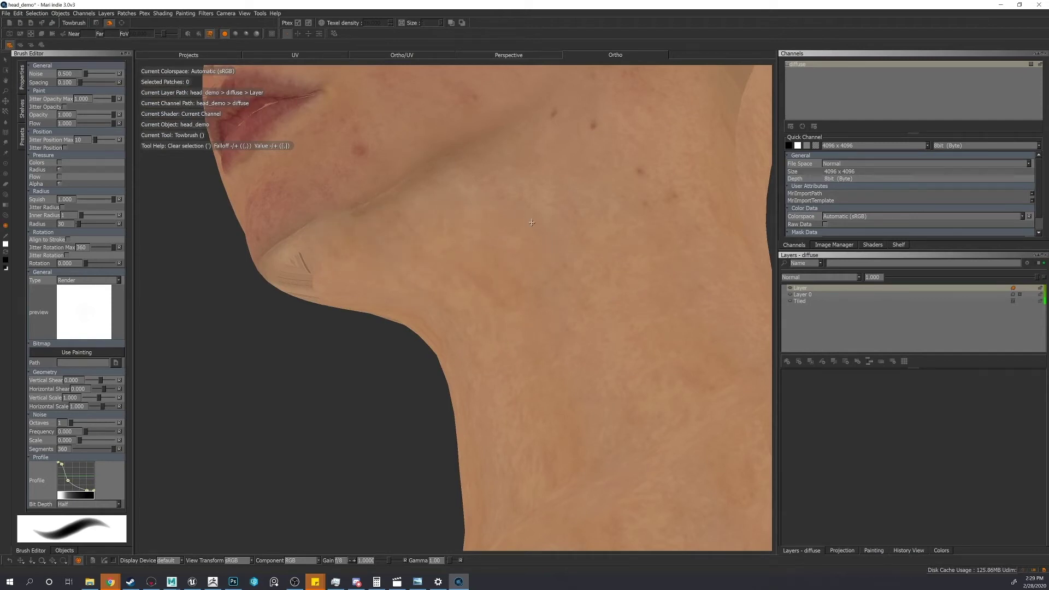
Step: With the Clone Stamp at a radius of about 146, paint clean cheek skin over the outer lashes of the model's left eye
alt+drag(531, 222, 512, 238)
alt+right_drag(512, 238, 463, 243)
alt+middle_drag(463, 242, 463, 298)
alt+drag(475, 309, 458, 296)
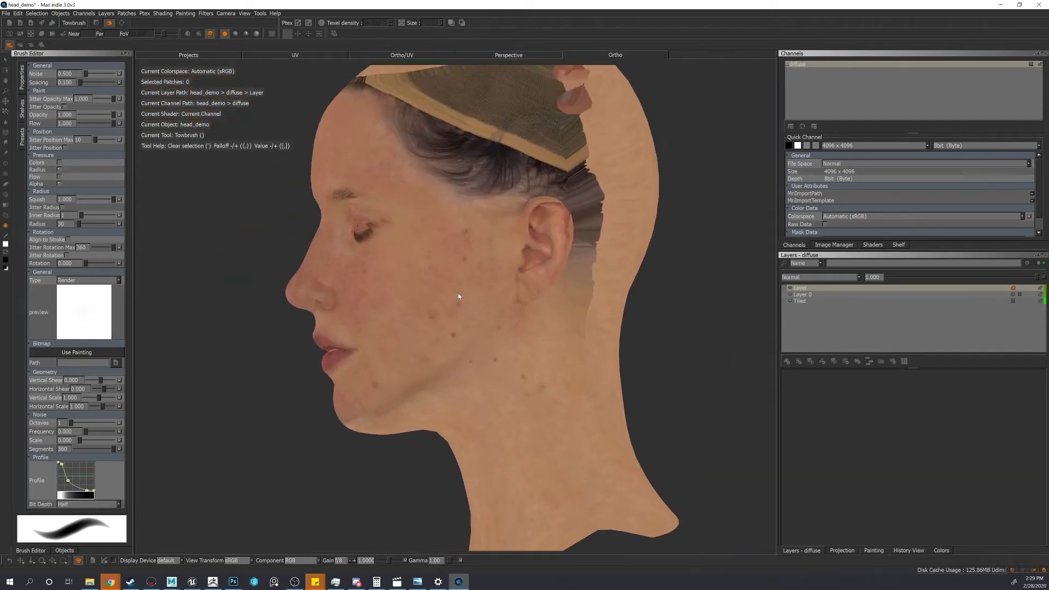
scroll(457, 296, up, 8)
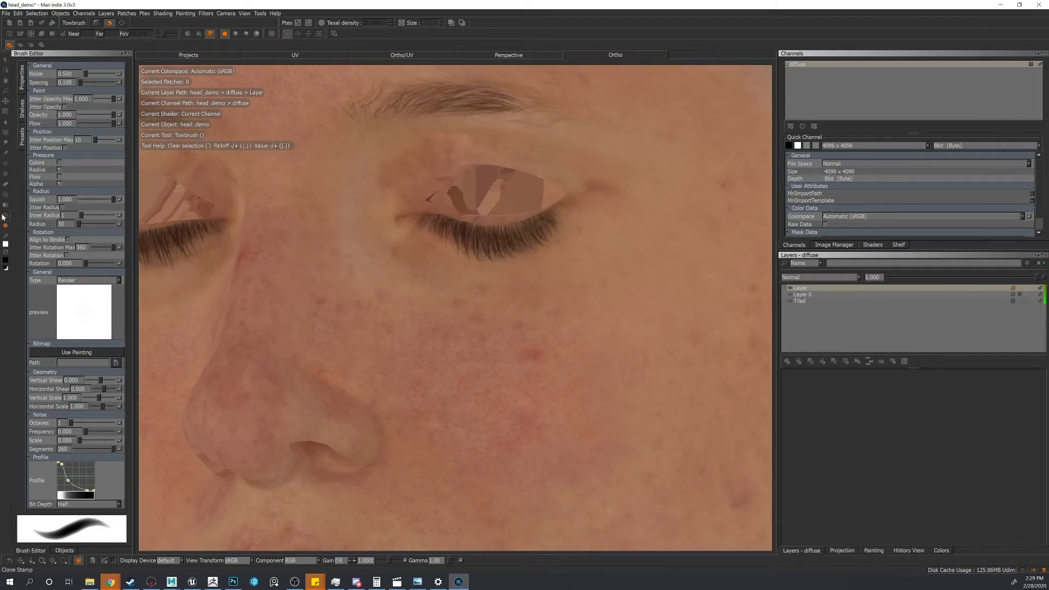
key(c)
alt+middle_drag(515, 283, 476, 303)
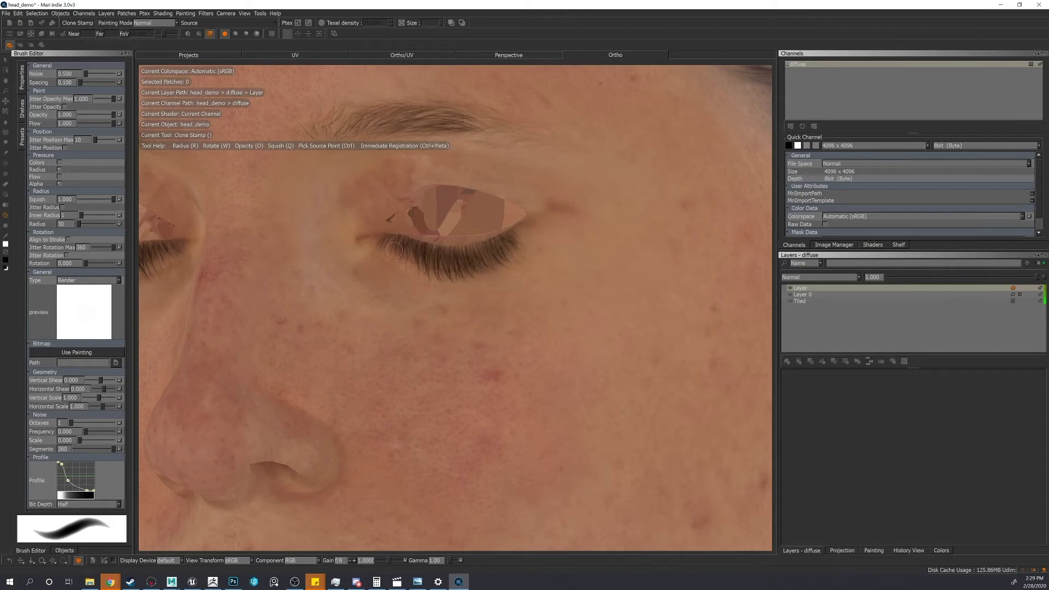
key(r)
mouse_move(438, 305)
mouse_down()
mouse_move(527, 305)
mouse_move(437, 302)
mouse_move(466, 323)
mouse_move(450, 291)
mouse_up()
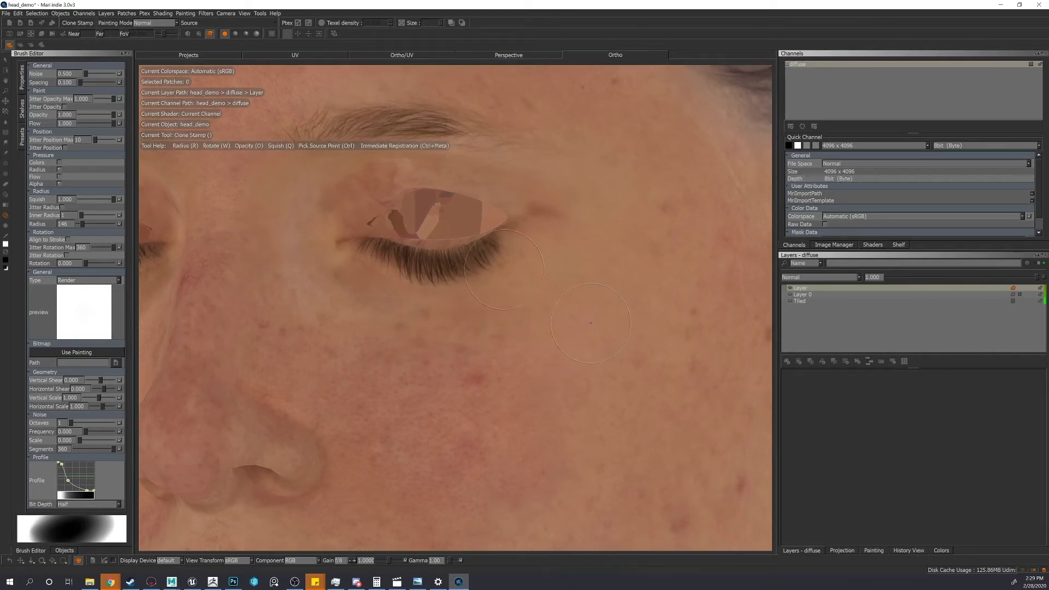
mouse_move(501, 267)
mouse_down()
mouse_move(480, 258)
mouse_move(476, 272)
mouse_up()
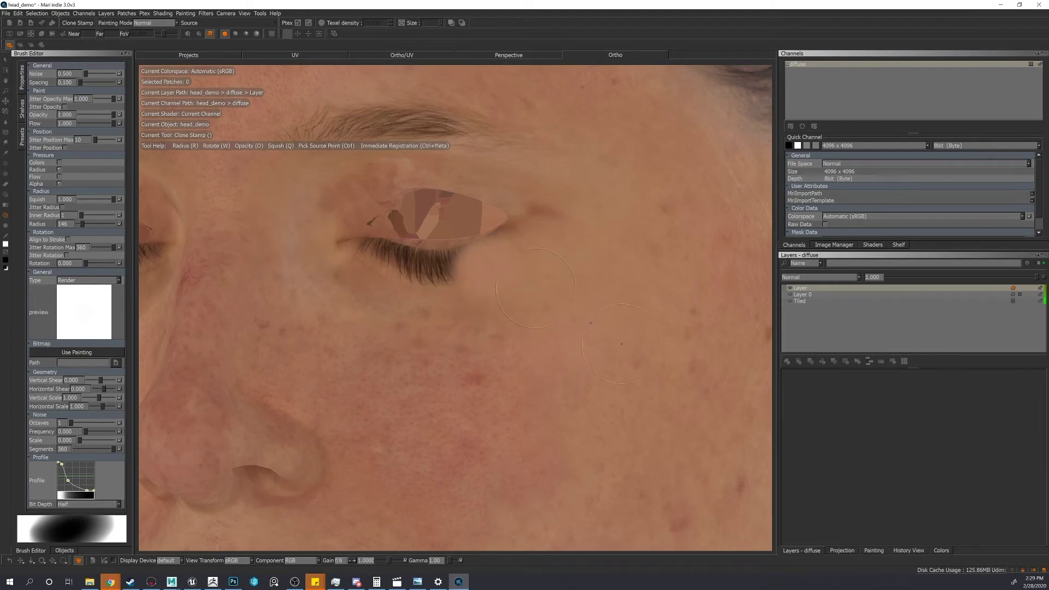
mouse_move(621, 344)
middle_down()
mouse_move(597, 356)
mouse_move(487, 333)
middle_up()
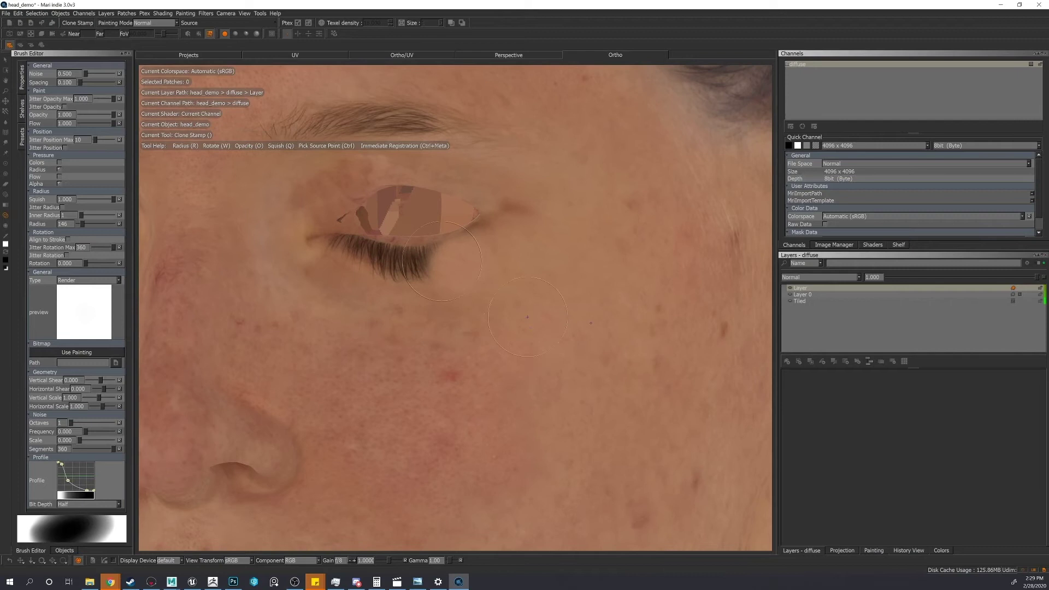
Step: Inspect the texture around the whole head, checking the eyes, forehead hairline, hairnet areas, ears and neck seams
alt+drag(527, 316, 495, 322)
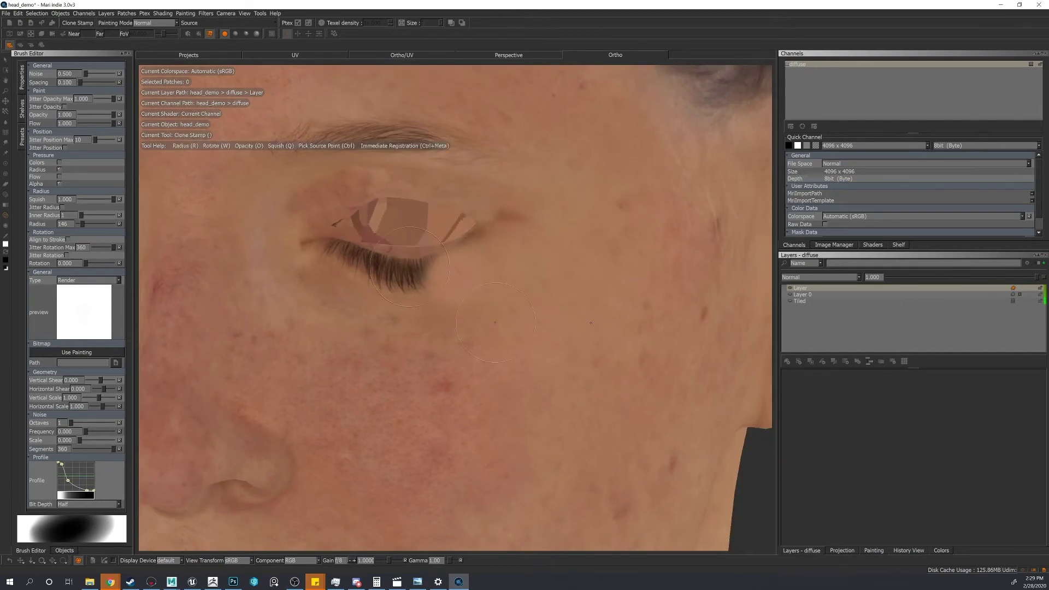
alt+middle_drag(447, 285, 469, 290)
alt+right_drag(470, 291, 470, 298)
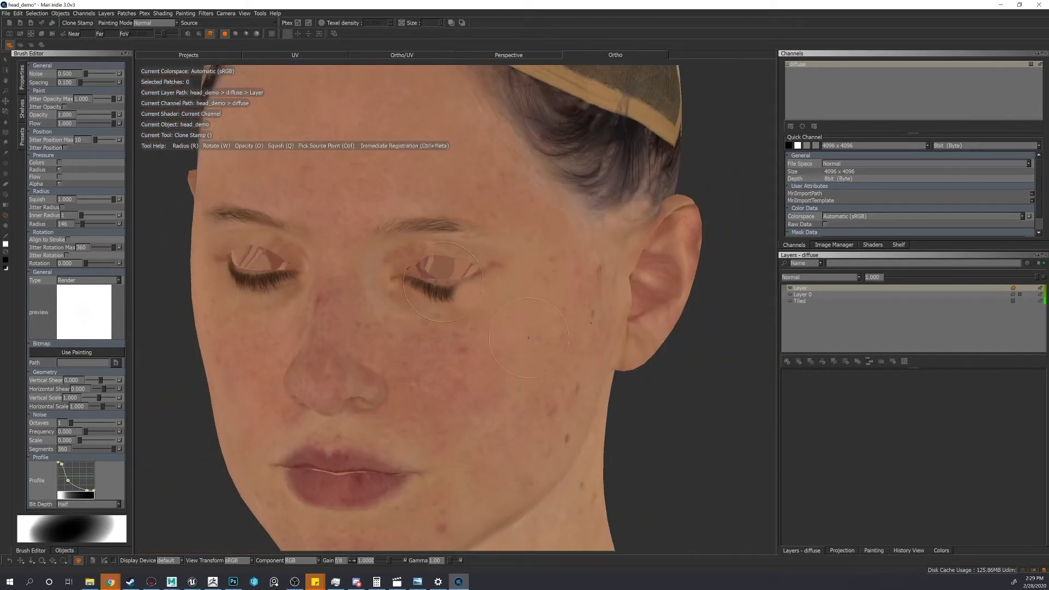
alt+drag(514, 88, 423, 176)
alt+middle_drag(474, 174, 441, 230)
alt+drag(441, 229, 508, 235)
alt+middle_drag(393, 241, 480, 197)
alt+drag(383, 211, 454, 207)
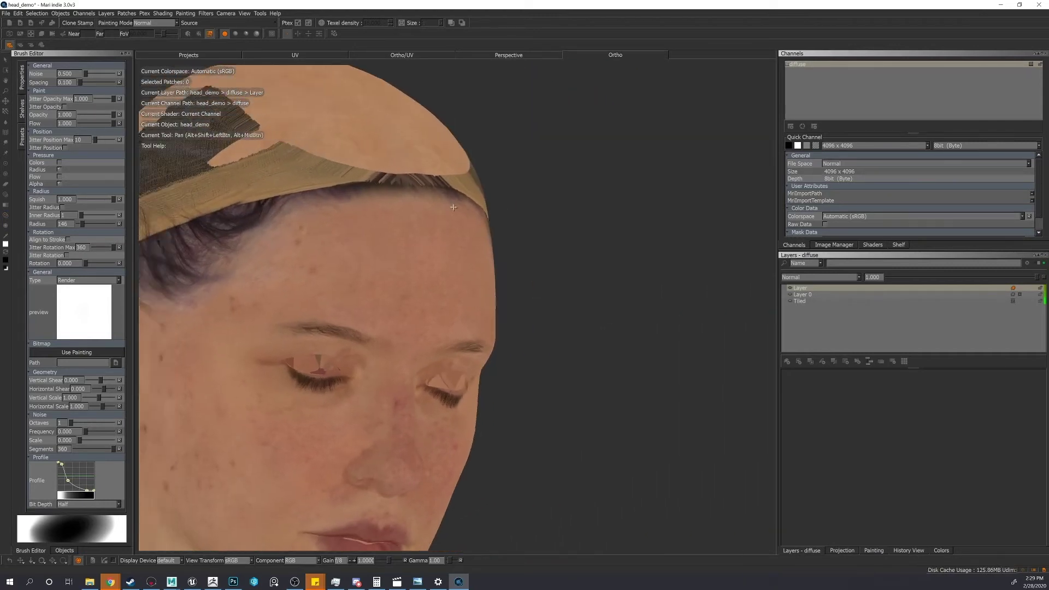
middle_drag(453, 208, 419, 285)
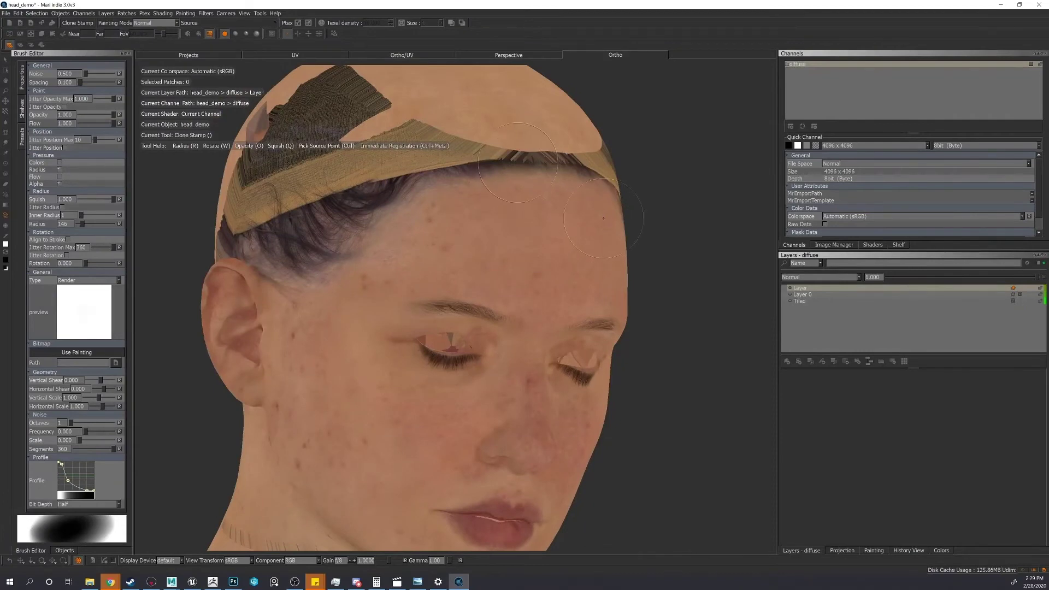
key(ctrl+z)
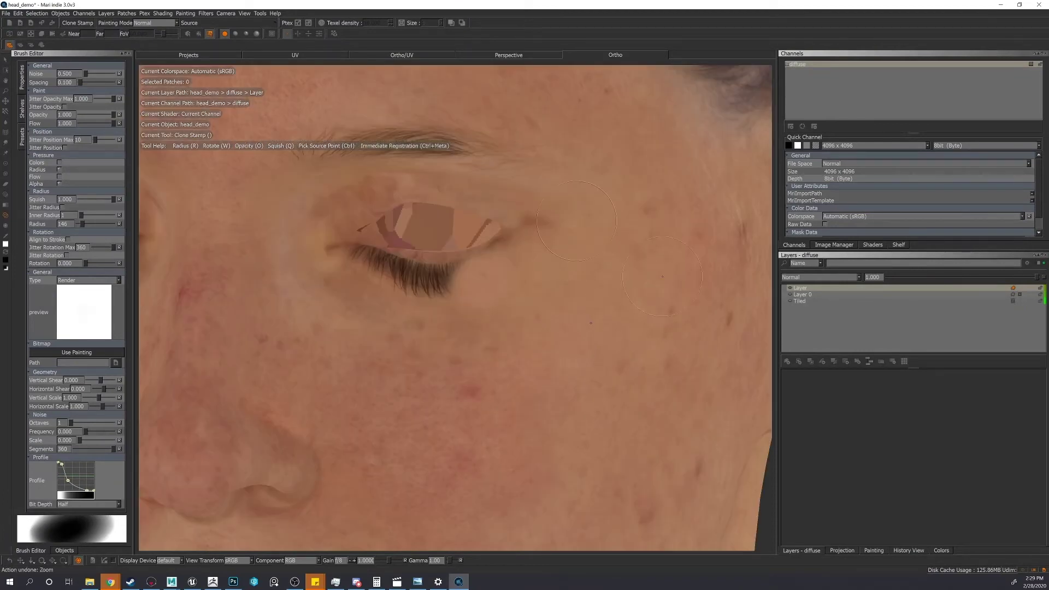
alt+middle_drag(576, 221, 541, 284)
alt+right_drag(541, 284, 453, 290)
alt+drag(453, 290, 431, 279)
alt+right_drag(431, 278, 465, 267)
alt+drag(464, 268, 452, 262)
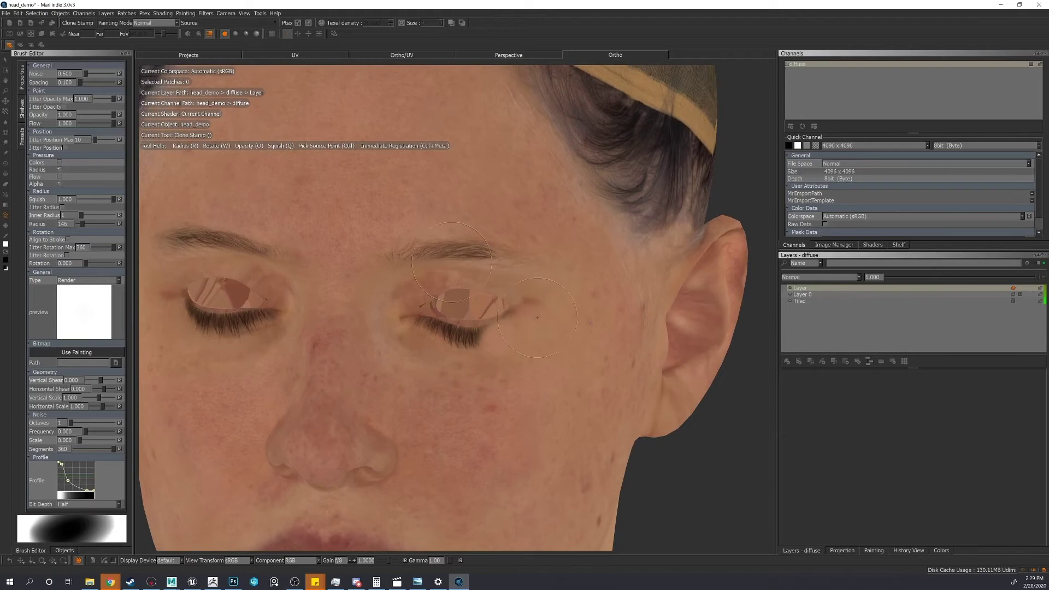
alt+drag(538, 317, 400, 238)
alt+middle_drag(470, 203, 419, 191)
alt+drag(419, 191, 382, 219)
mouse_move(383, 218)
alt+middle_down()
mouse_move(405, 229)
mouse_move(411, 292)
alt+middle_up()
alt+right_drag(412, 292, 377, 298)
alt+drag(400, 401, 485, 206)
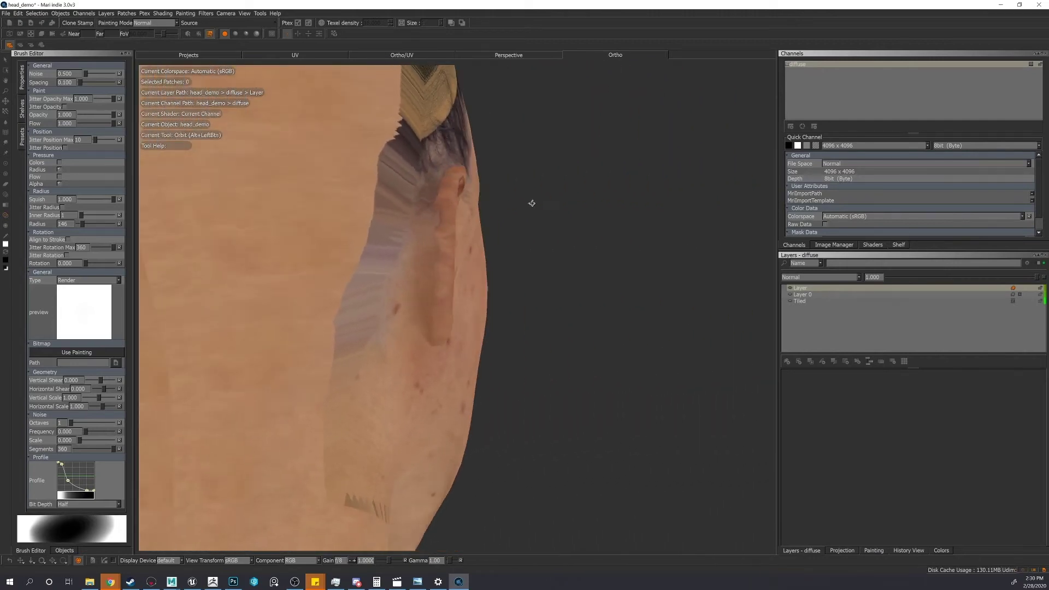
alt+drag(546, 199, 368, 223)
alt+right_drag(367, 223, 344, 228)
alt+drag(480, 213, 389, 208)
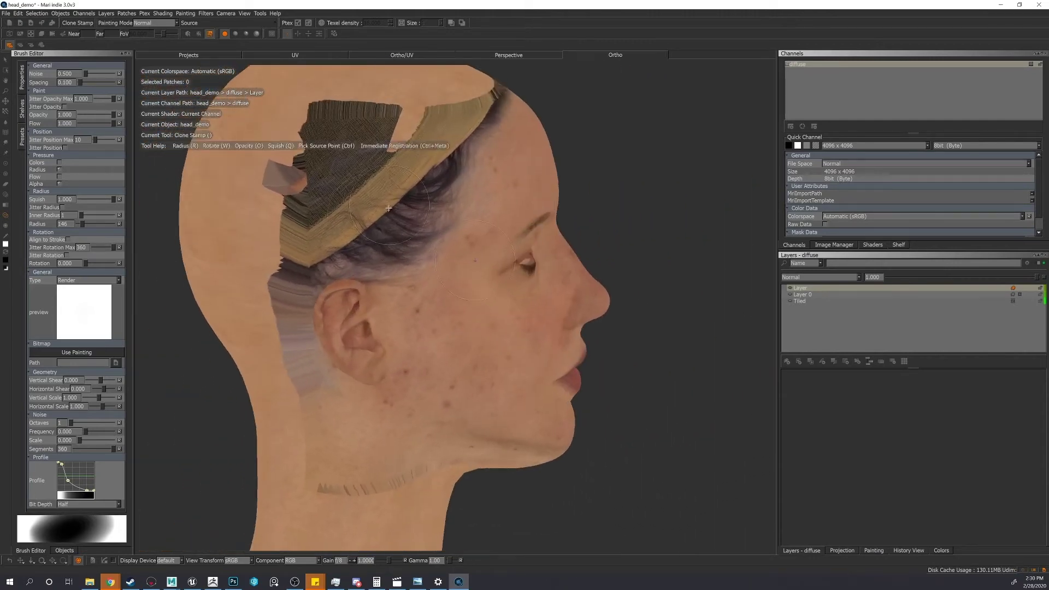
alt+middle_drag(389, 208, 358, 317)
alt+drag(429, 163, 325, 216)
alt+middle_drag(325, 216, 459, 187)
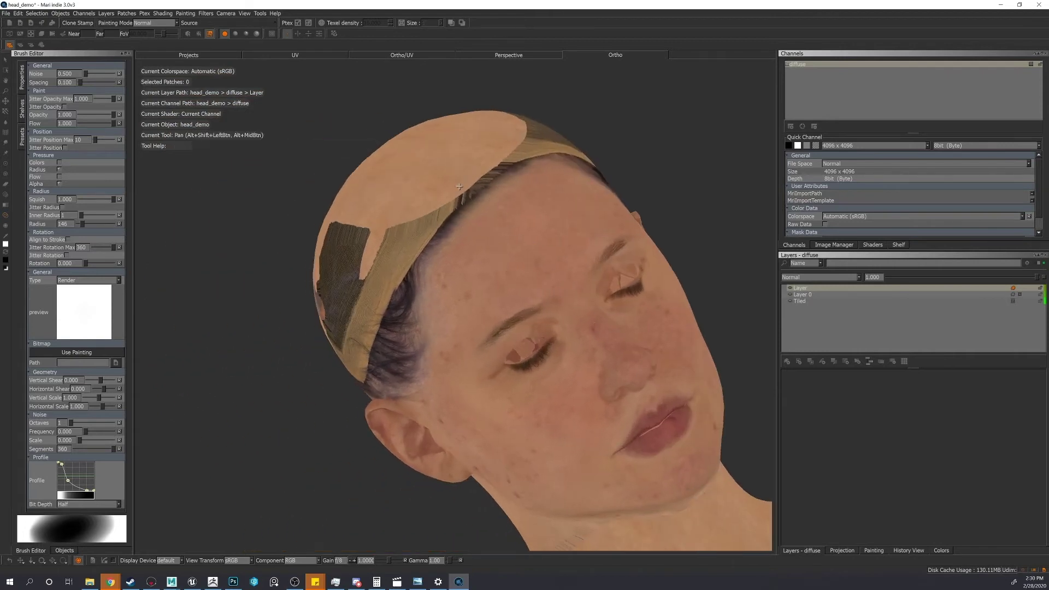
mouse_move(459, 186)
alt+mouse_down()
mouse_move(620, 250)
mouse_move(402, 233)
alt+mouse_up()
alt+middle_drag(492, 218, 475, 183)
alt+right_drag(475, 183, 572, 131)
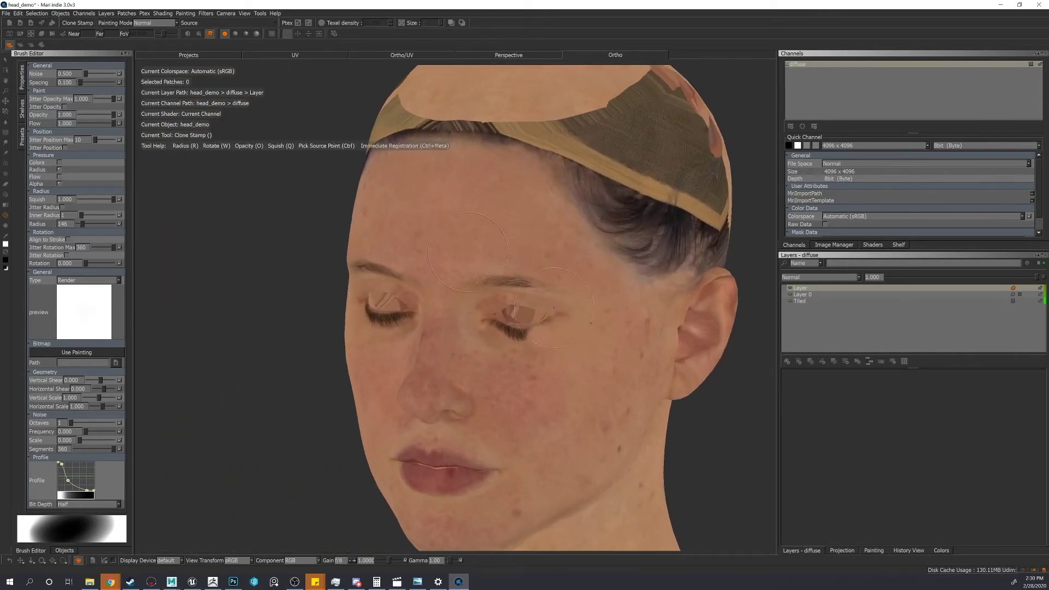
Step: In the UV view, outline the seam behind the jaw below the model's left ear and patch it with neck skin using the Towbrush
click(422, 56)
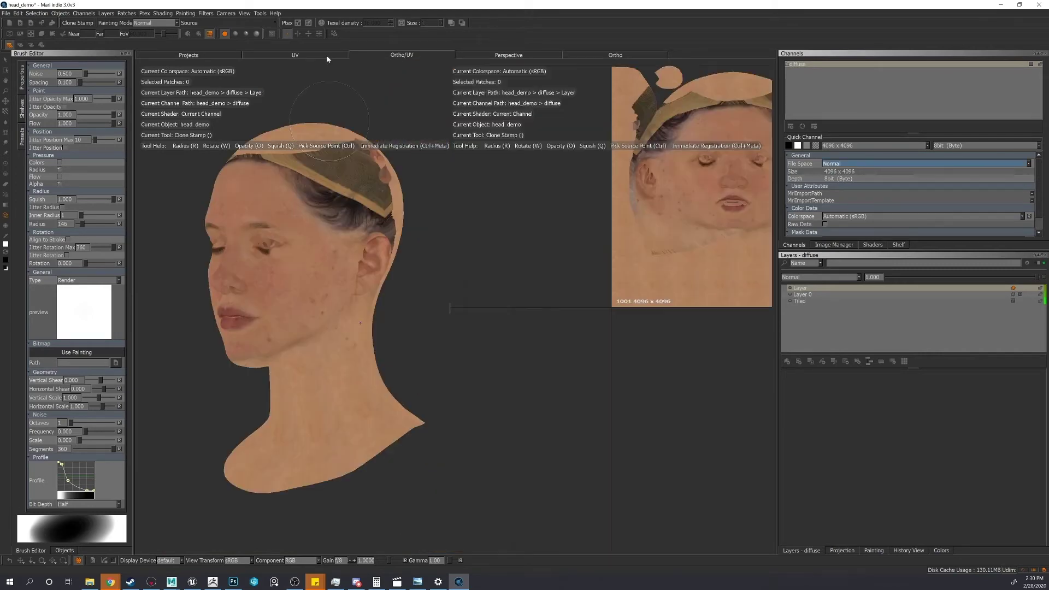
click(325, 53)
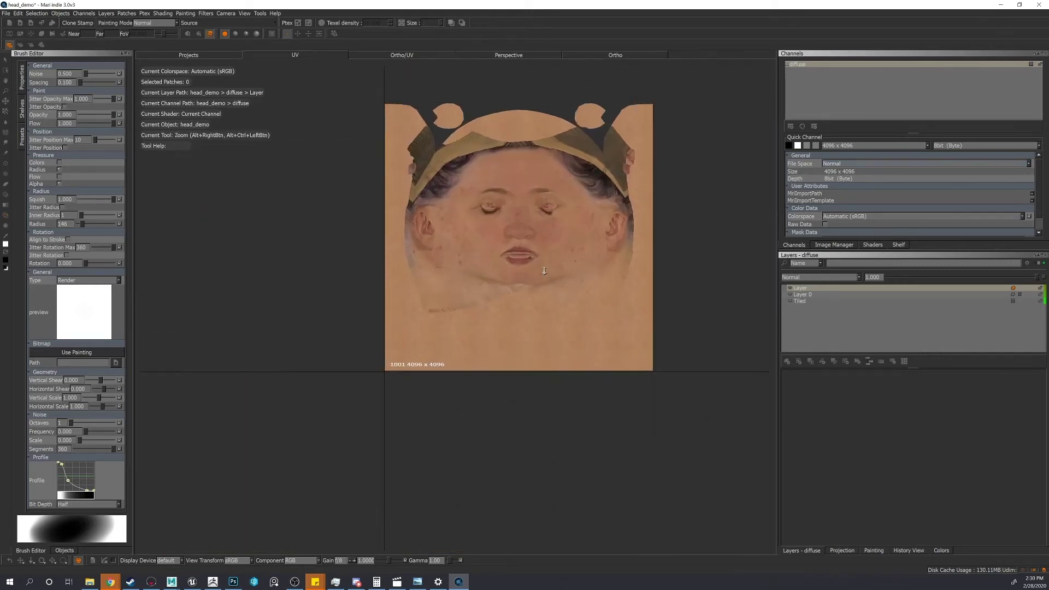
scroll(404, 338, up, 10)
scroll(404, 338, down, 8)
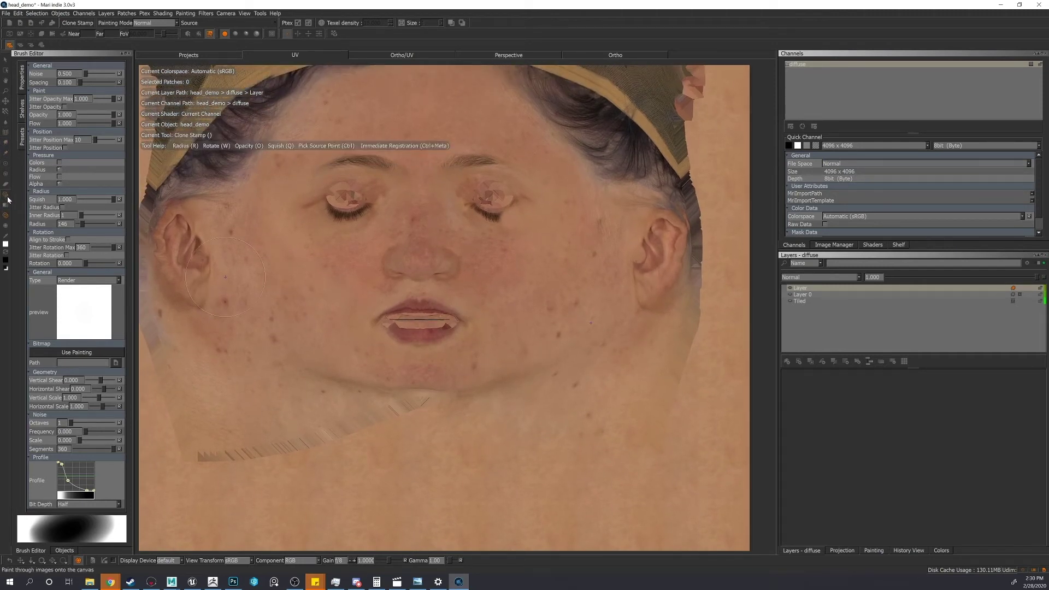
click(6, 225)
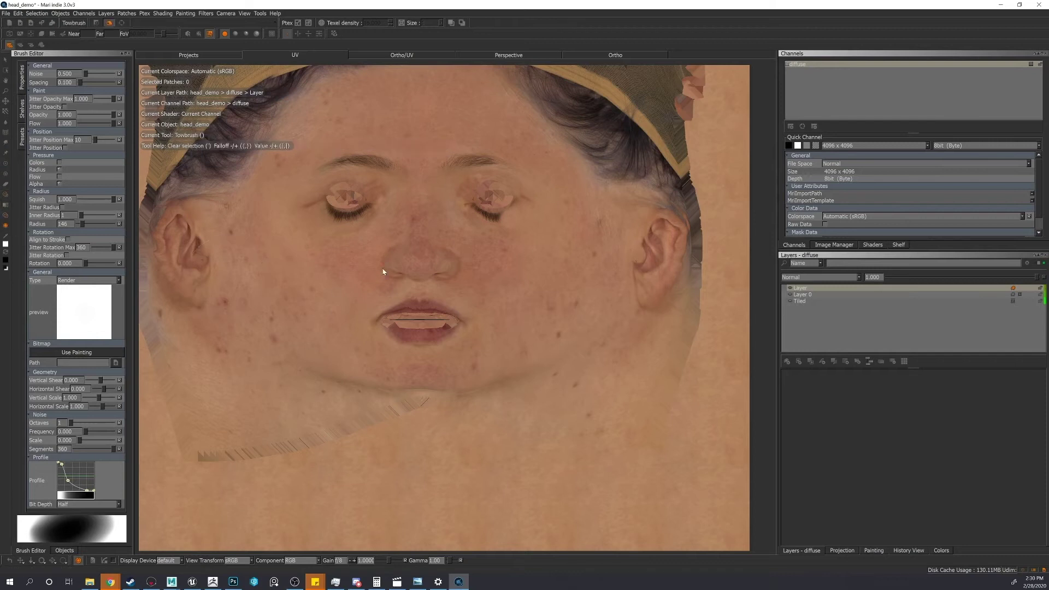
scroll(402, 297, up, 1)
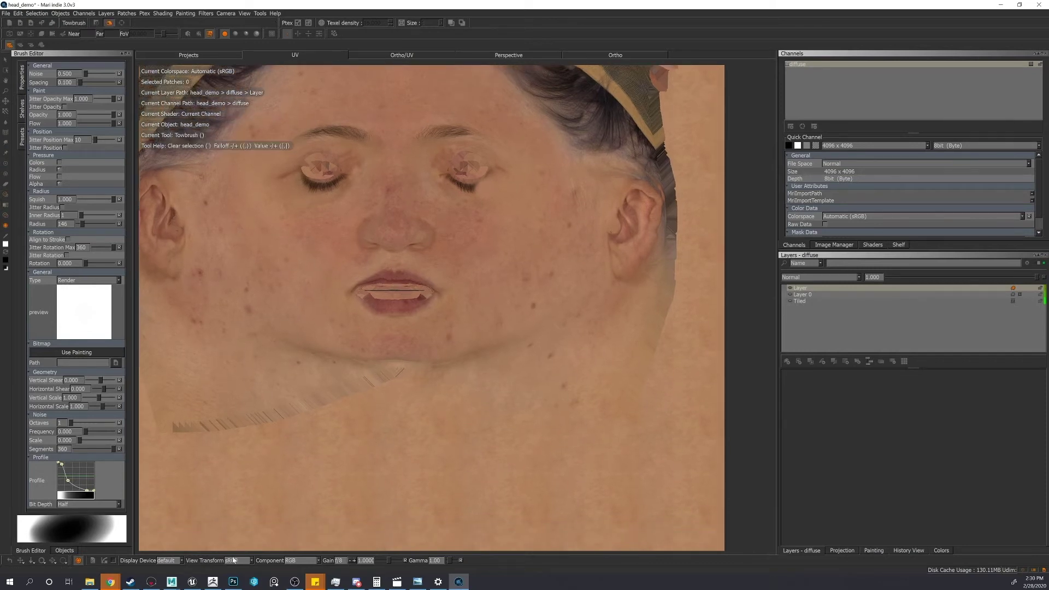
scroll(440, 392, up, 5)
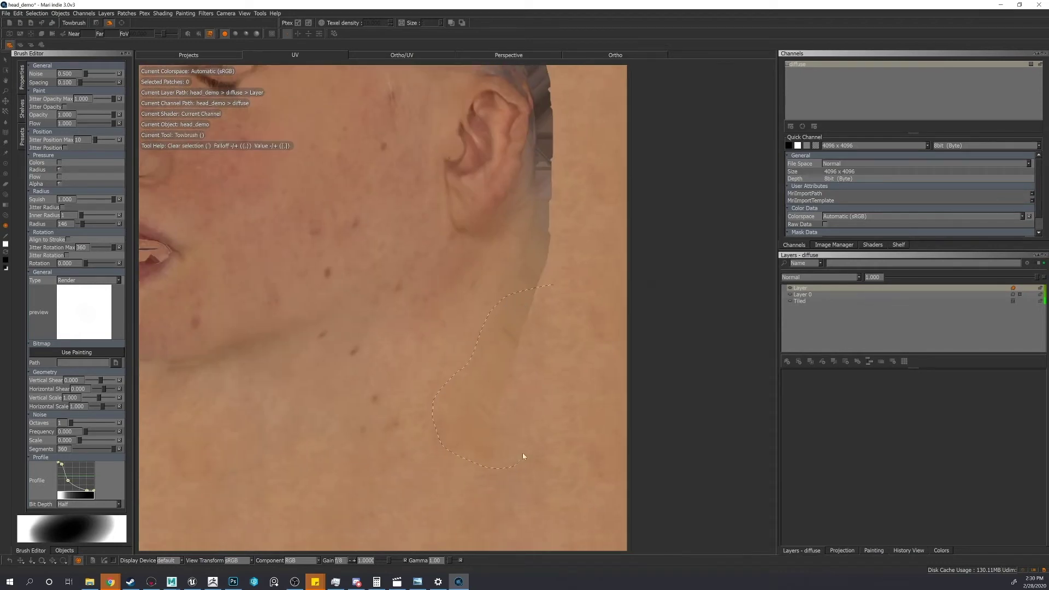
drag(520, 350, 309, 405)
scroll(417, 334, down, 4)
scroll(489, 419, down, 2)
Step: Cover the middle of the inner lower-lip area with three adjoining Towbrush patches of red lip texture taken from just below
scroll(458, 400, up, 6)
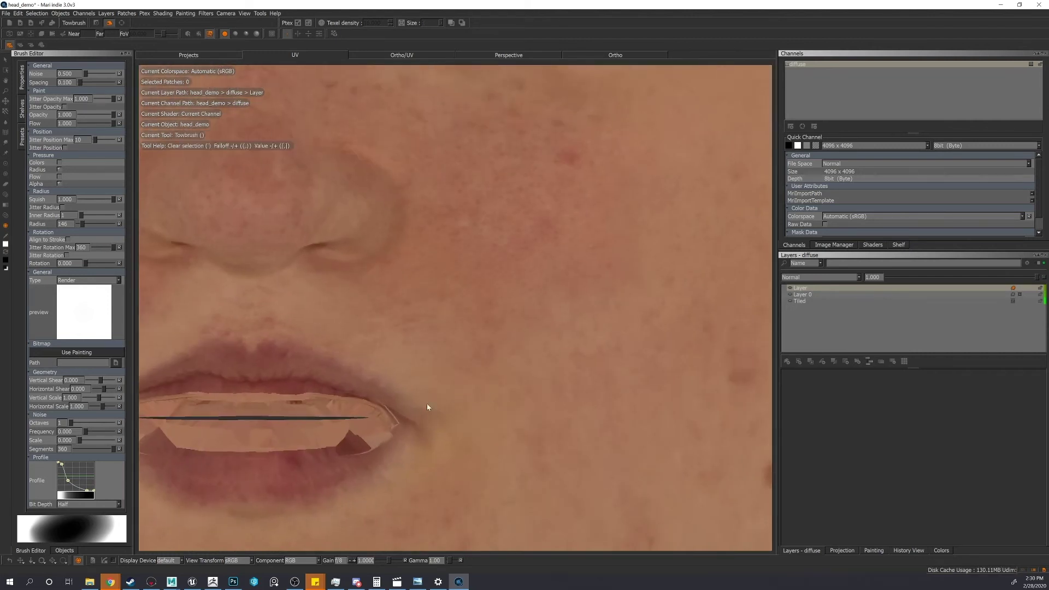
scroll(435, 414, up, 4)
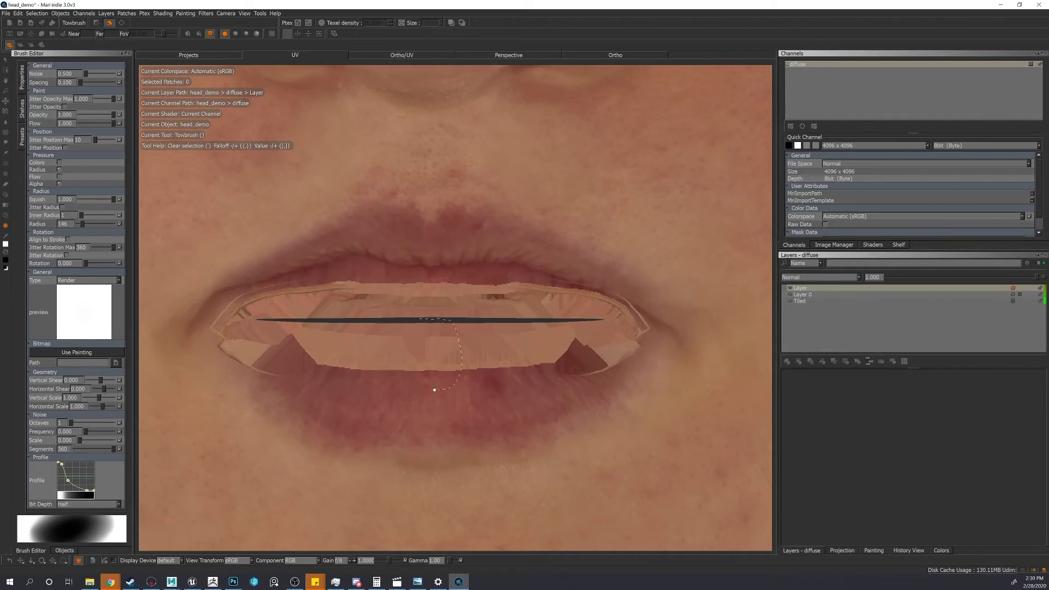
drag(423, 341, 423, 382)
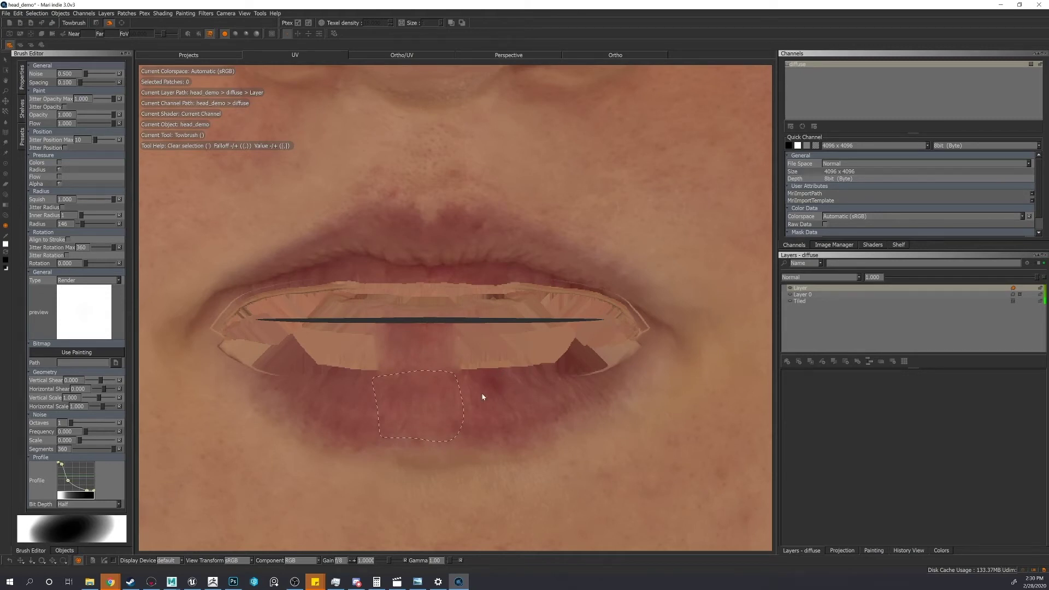
middle_drag(501, 378, 427, 362)
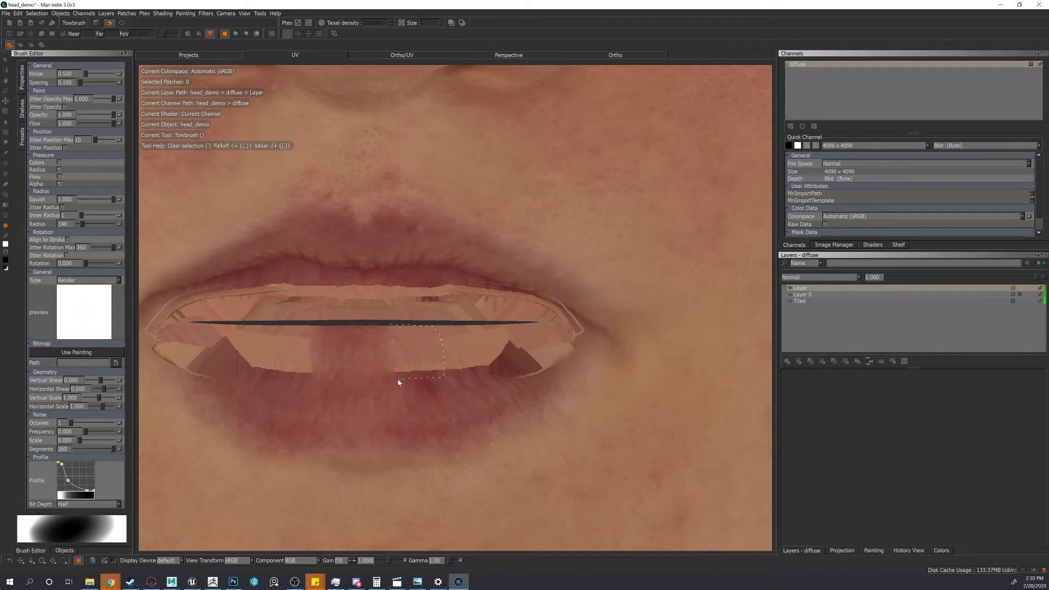
drag(406, 354, 405, 383)
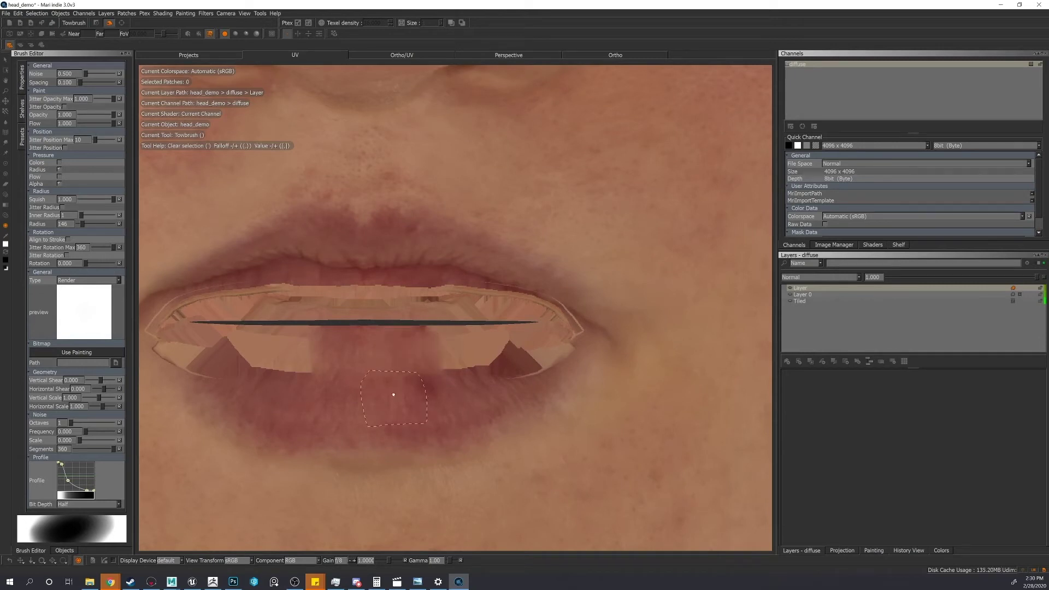
click(475, 385)
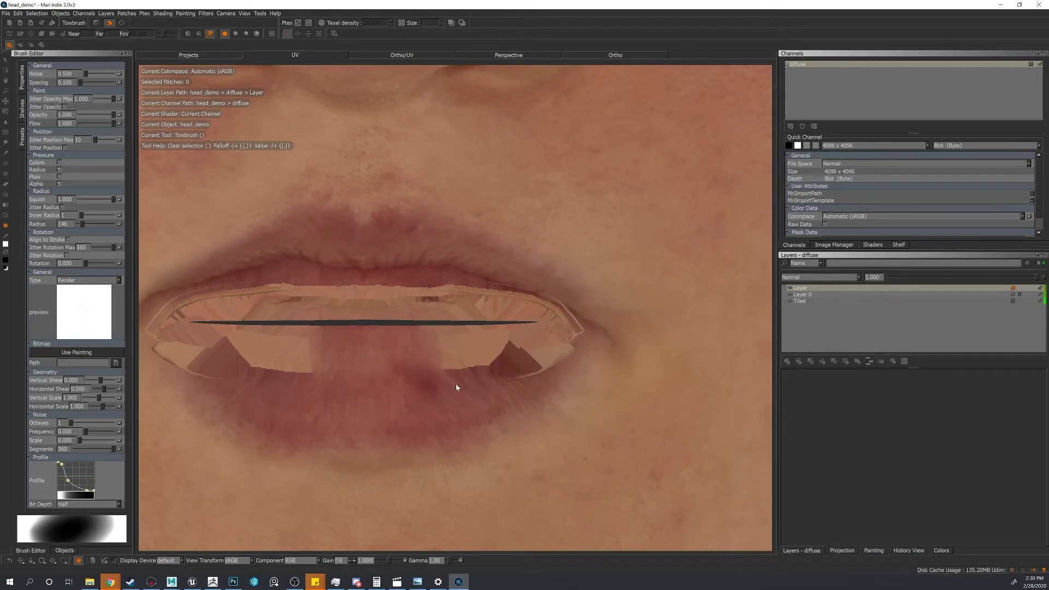
alt+middle_drag(427, 374, 490, 382)
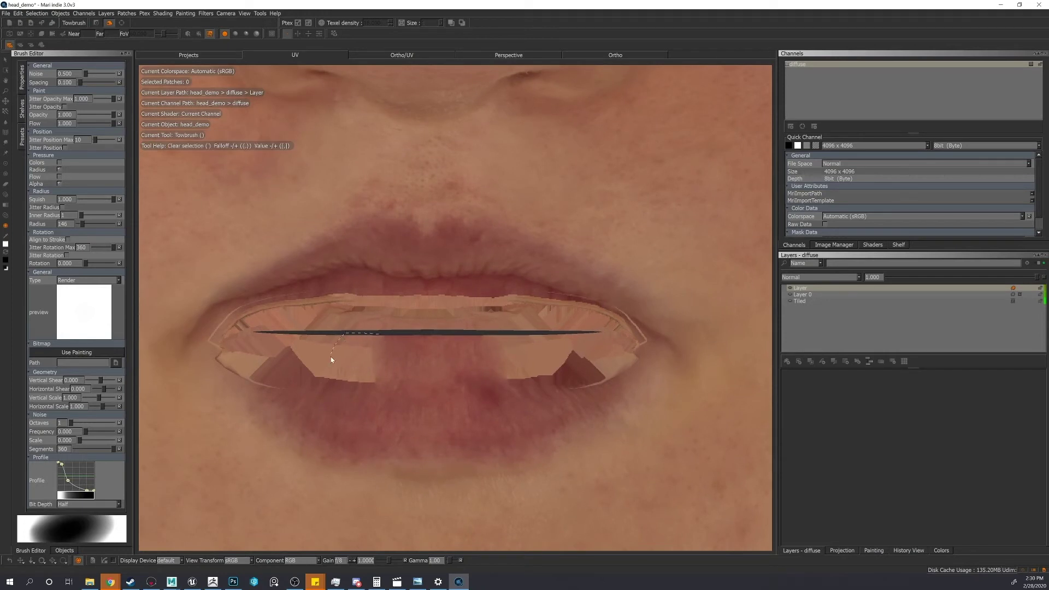
drag(374, 365, 367, 420)
click(489, 366)
Step: Outline the lower lashes of the model's left eye, replace them with clean cheek skin using the Towbrush, and return to the Ortho view
alt+middle_drag(489, 365, 478, 387)
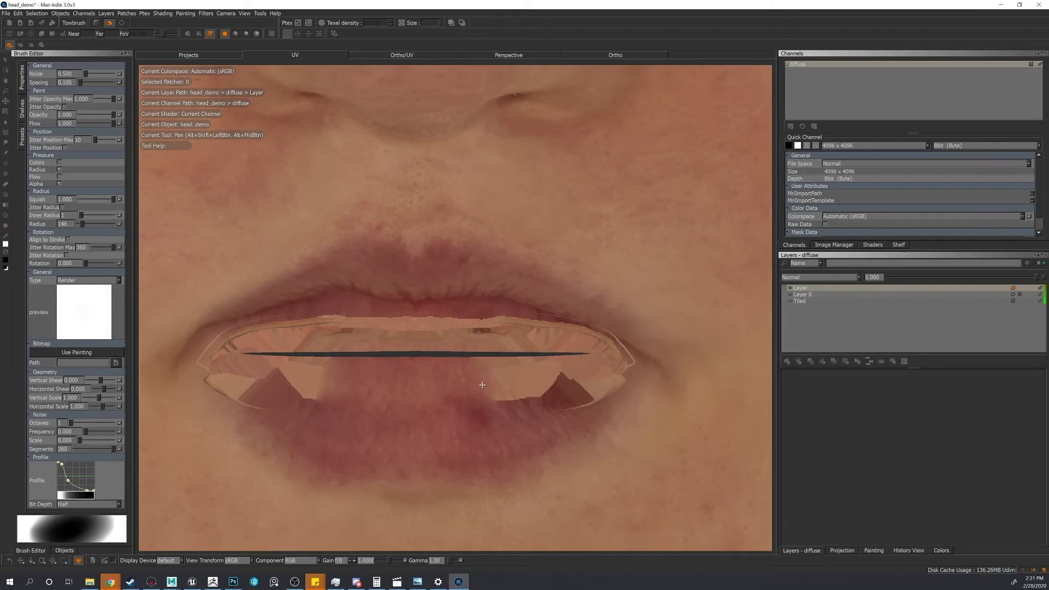
scroll(478, 376, down, 4)
alt+middle_drag(524, 240, 442, 436)
scroll(442, 436, down, 3)
alt+middle_drag(584, 265, 488, 378)
scroll(489, 381, up, 7)
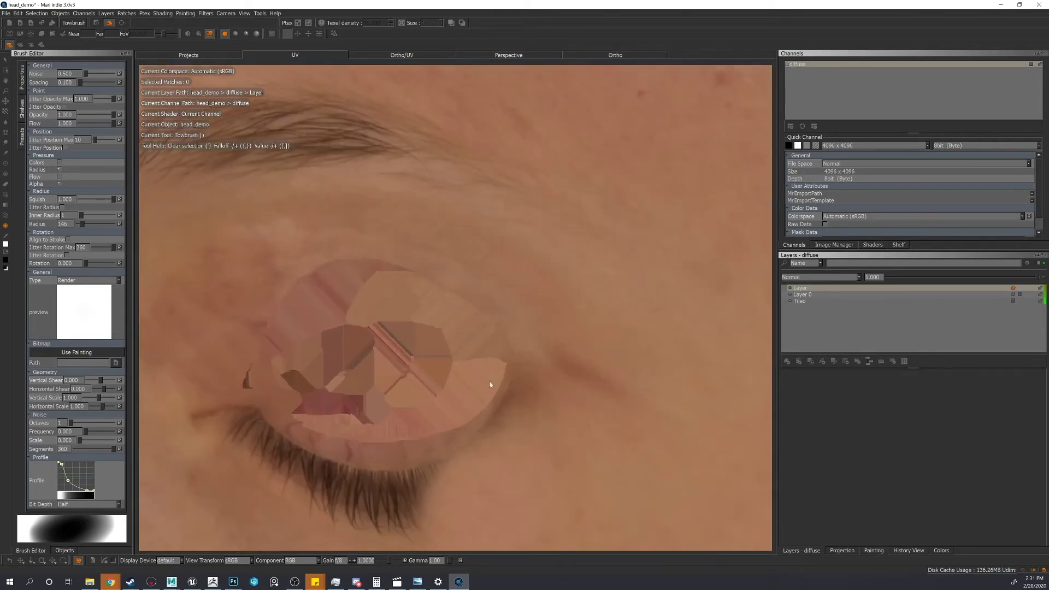
alt+middle_drag(450, 426, 513, 356)
scroll(498, 351, down, 4)
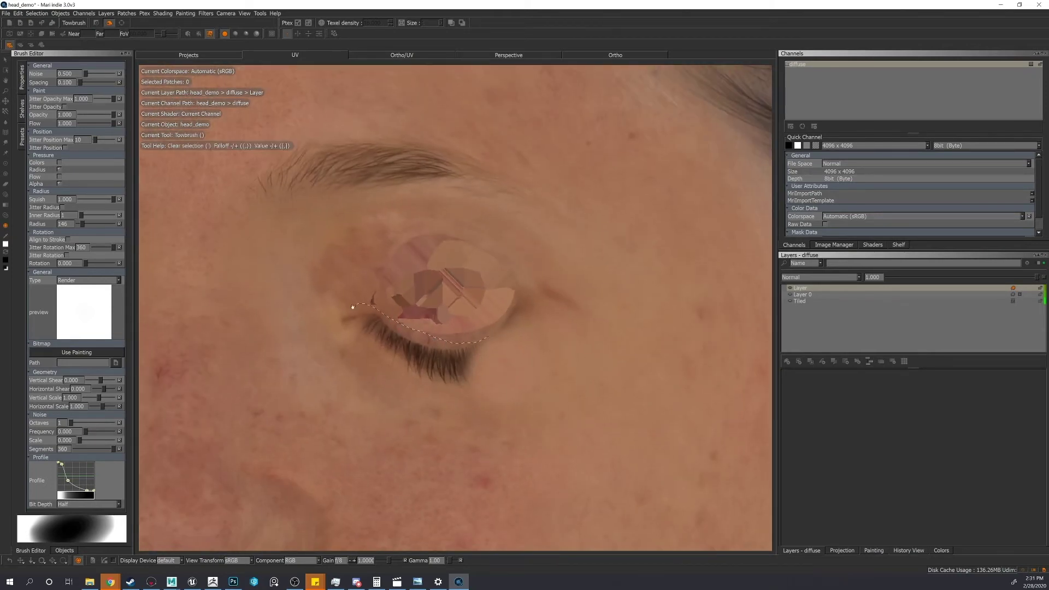
mouse_move(469, 377)
mouse_down()
mouse_move(569, 457)
mouse_move(461, 452)
mouse_move(533, 434)
mouse_move(546, 415)
mouse_move(591, 440)
mouse_up()
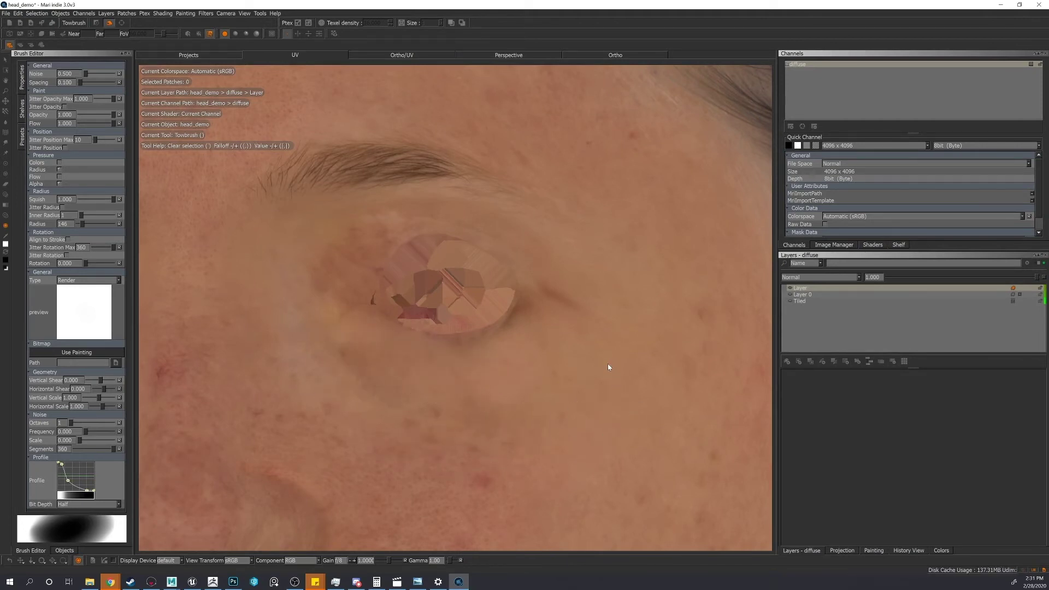
scroll(509, 351, down, 3)
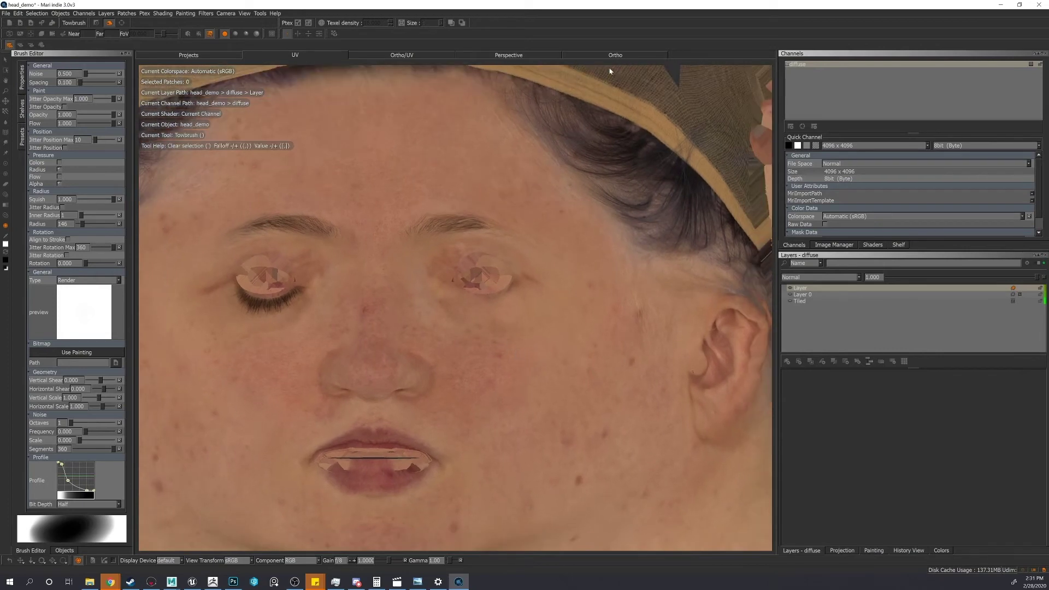
click(615, 55)
scroll(517, 204, up, 5)
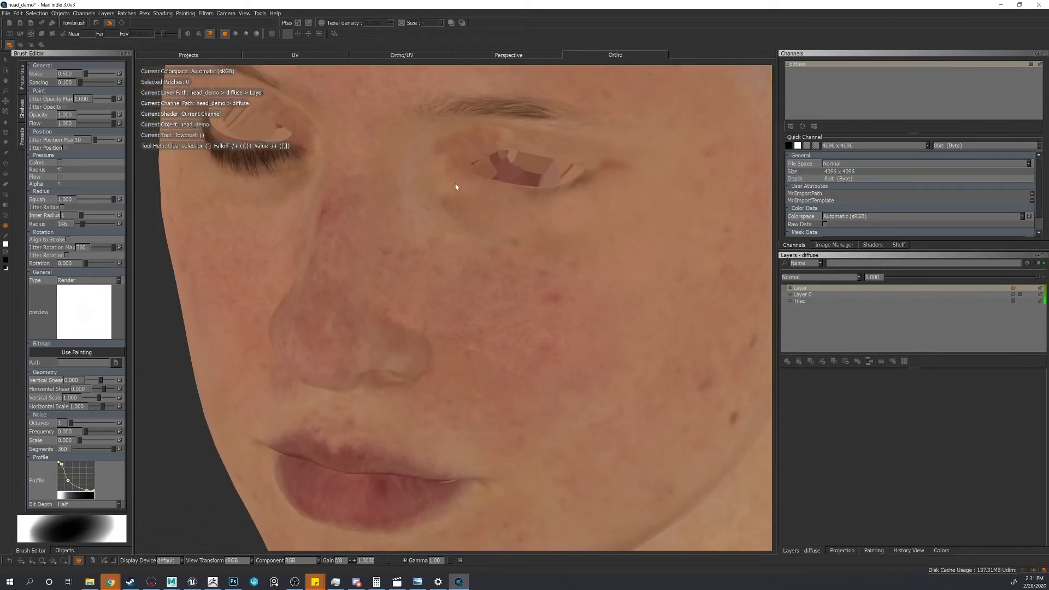
Step: Inspect the cleaned eye area, cheek and side of the face from several angles and distances
scroll(454, 191, up, 2)
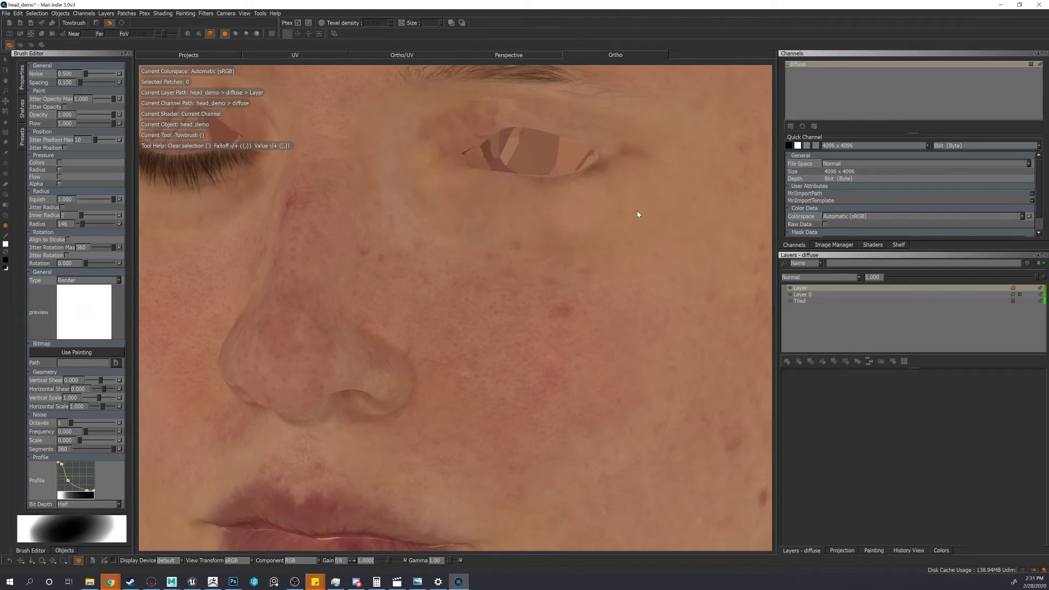
alt+drag(648, 192, 634, 211)
alt+right_drag(634, 212, 533, 235)
alt+drag(533, 234, 468, 214)
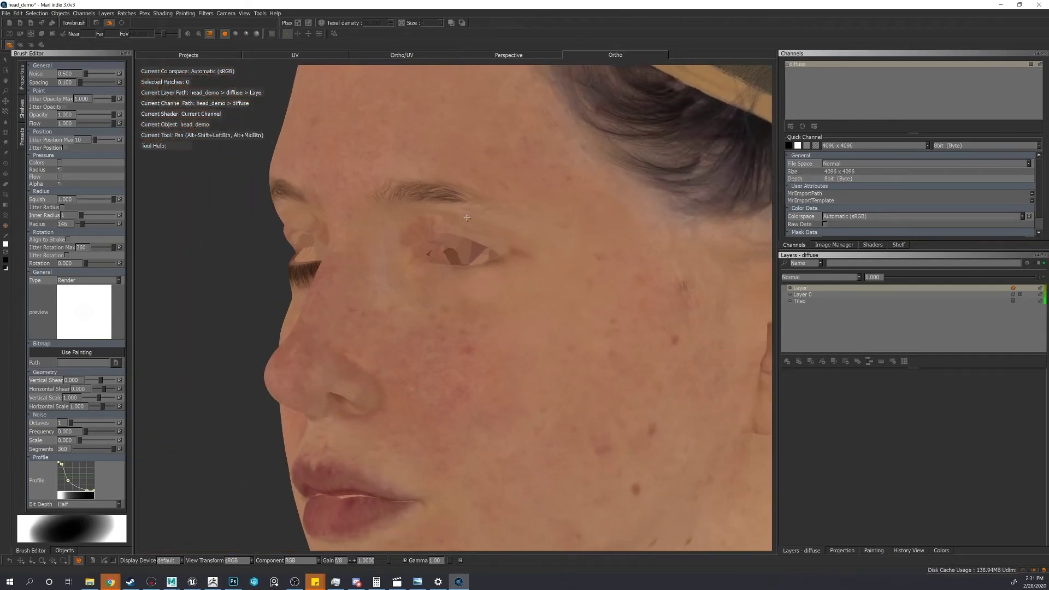
mouse_move(468, 214)
alt+middle_down()
mouse_move(422, 224)
mouse_move(461, 232)
alt+middle_up()
alt+right_drag(461, 232, 554, 247)
alt+drag(556, 247, 447, 241)
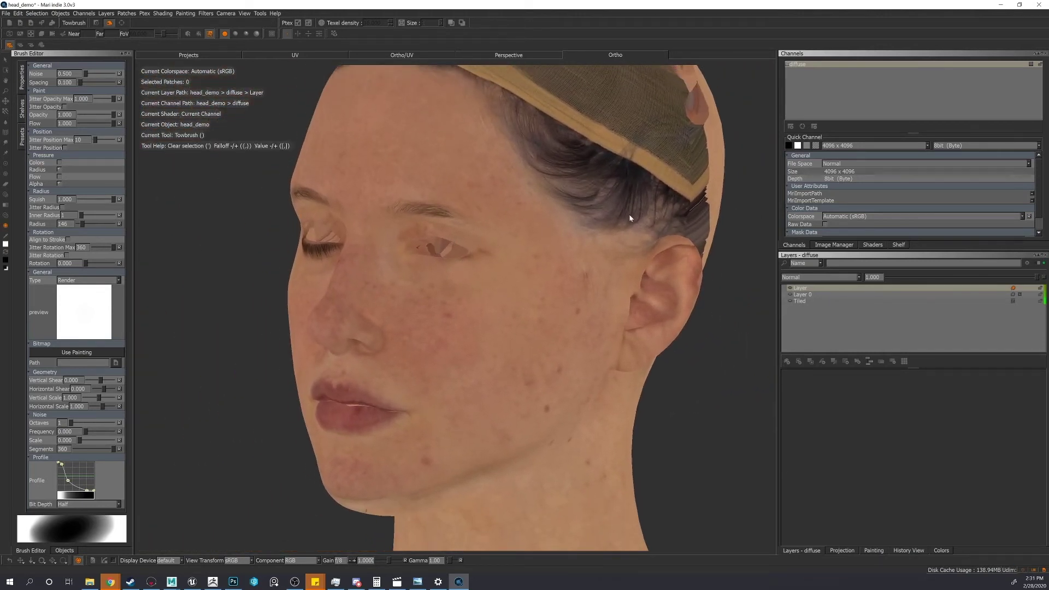
Step: Add a second channel named color to the head, sized 4096 x 4096 with 8bit (Byte) depth and Normal file space
click(791, 290)
alt+middle_drag(603, 317, 560, 348)
right_click(828, 87)
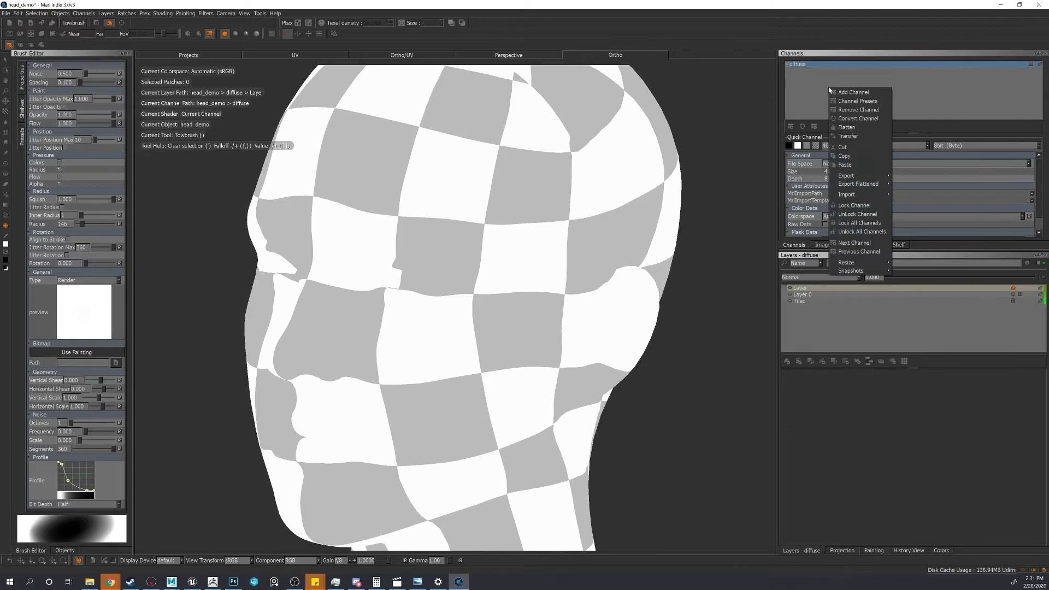
click(805, 86)
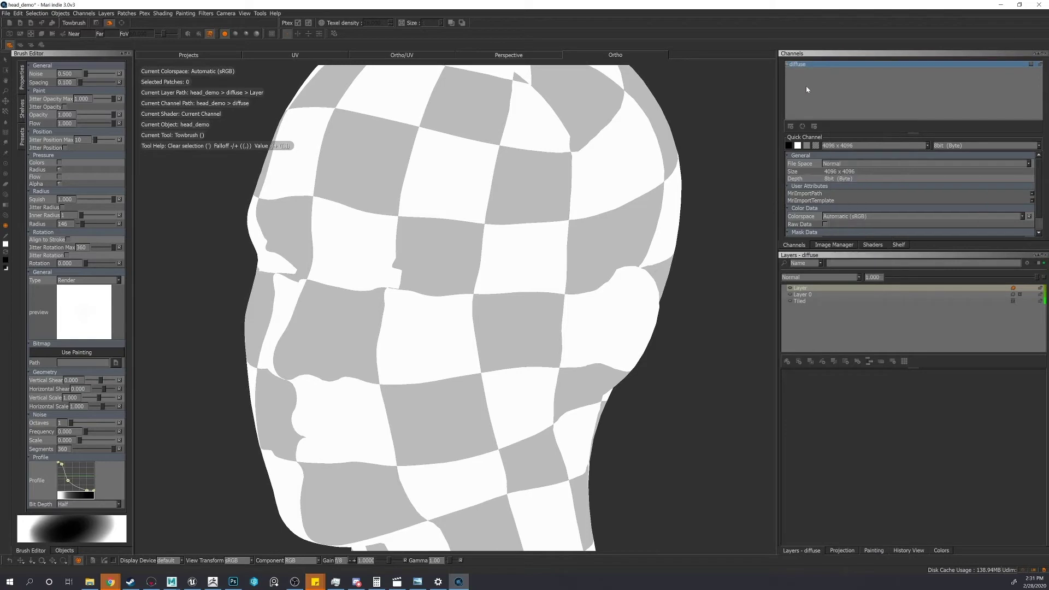
click(792, 288)
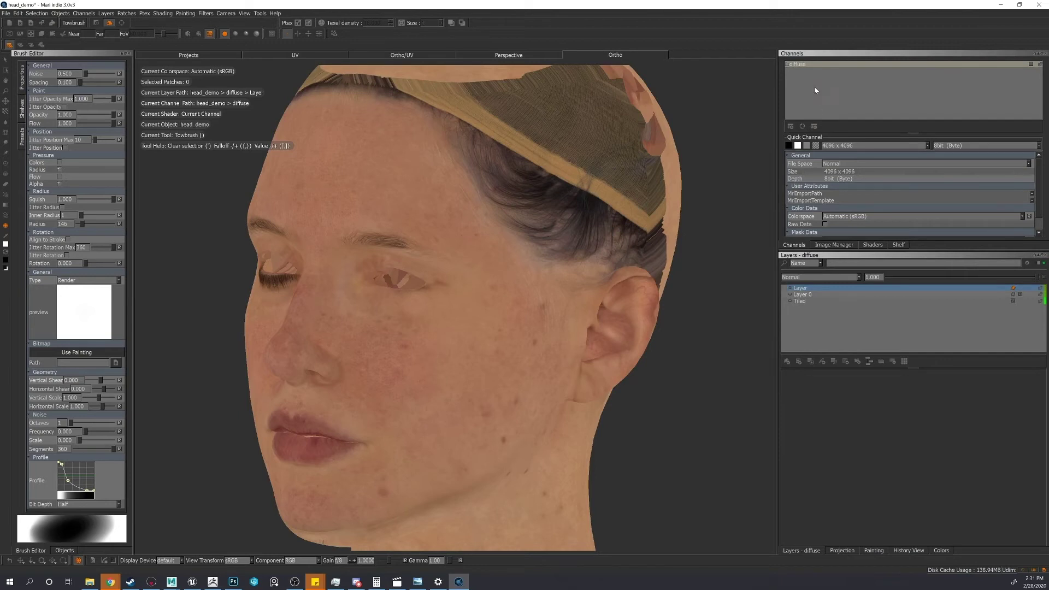
click(790, 128)
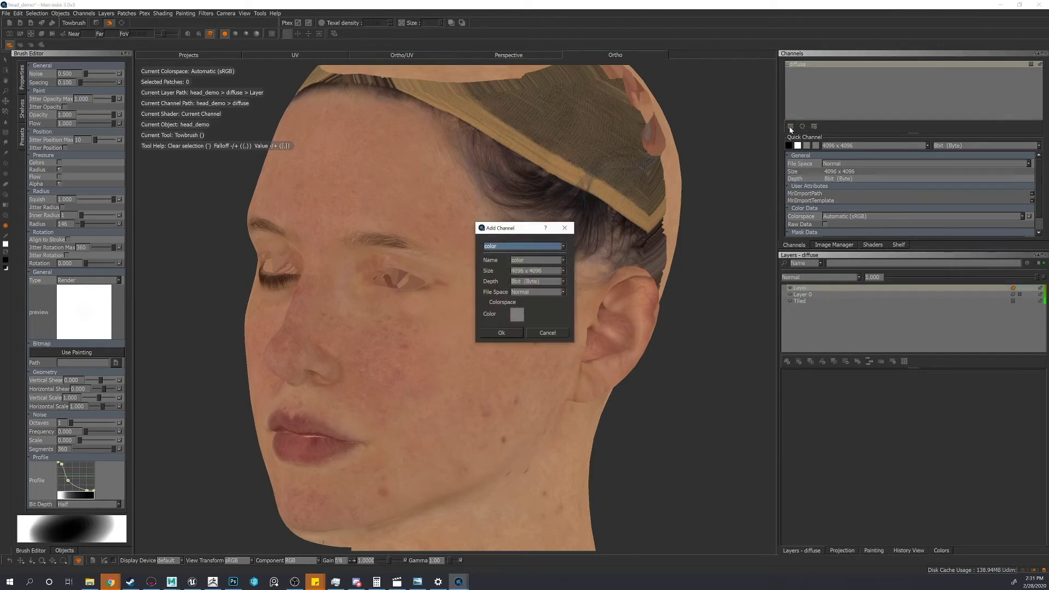
click(509, 334)
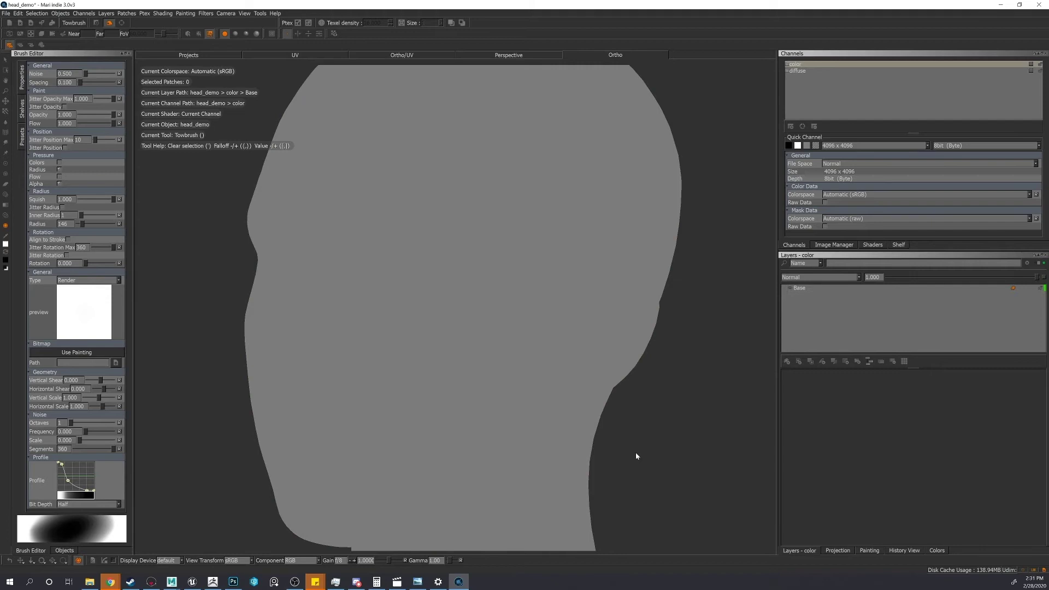
Step: Import displacement_albedo copy.psd into the color channel's layer stack for patch 1001, checking the displacement image in Photoshop before opening the file
right_click(852, 313)
mouse_move(867, 326)
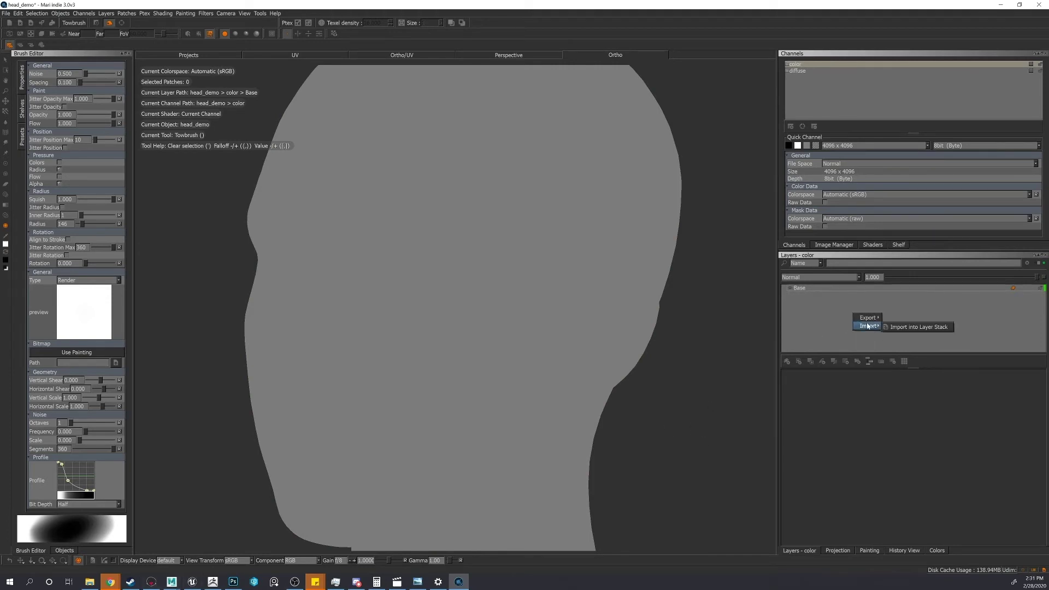
click(911, 328)
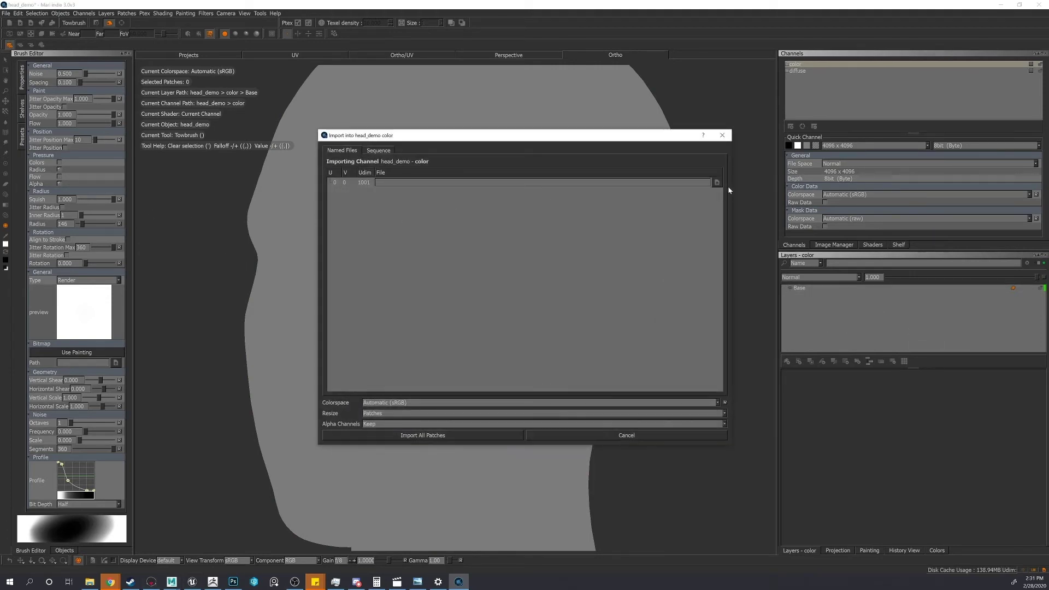
click(715, 182)
click(558, 255)
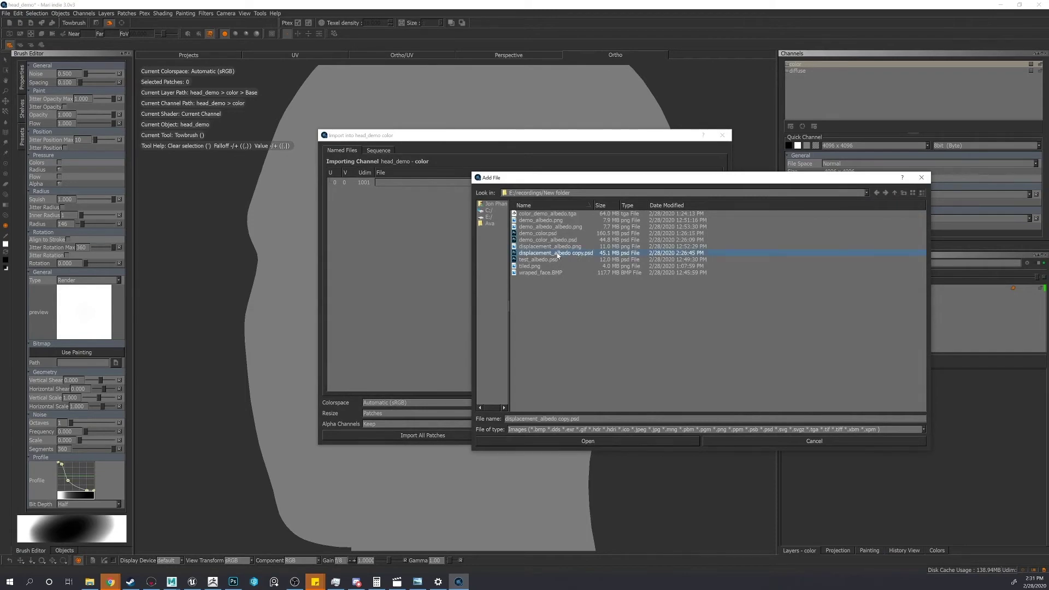
click(233, 582)
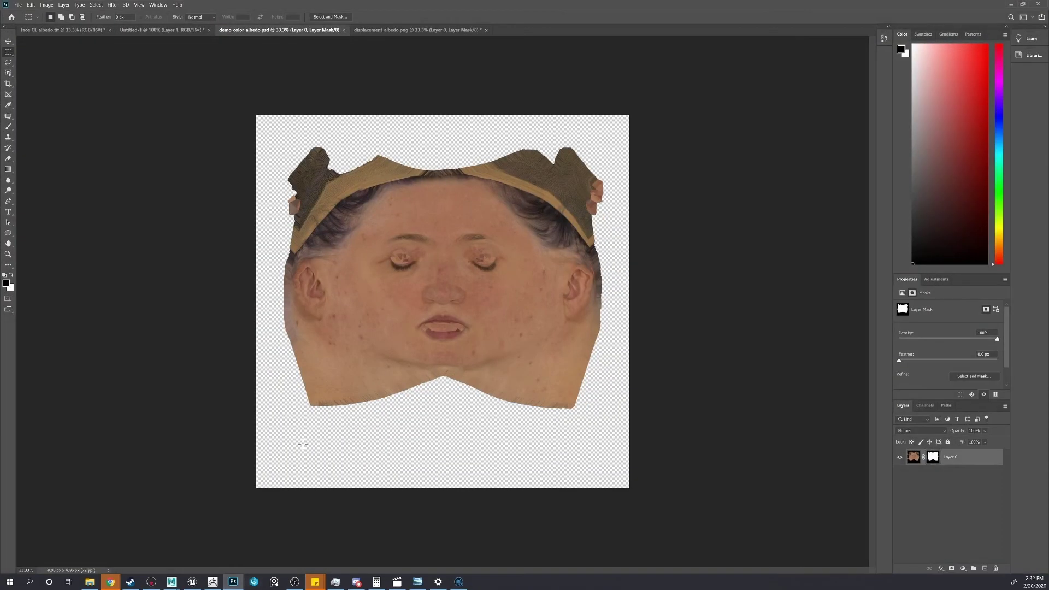
click(396, 31)
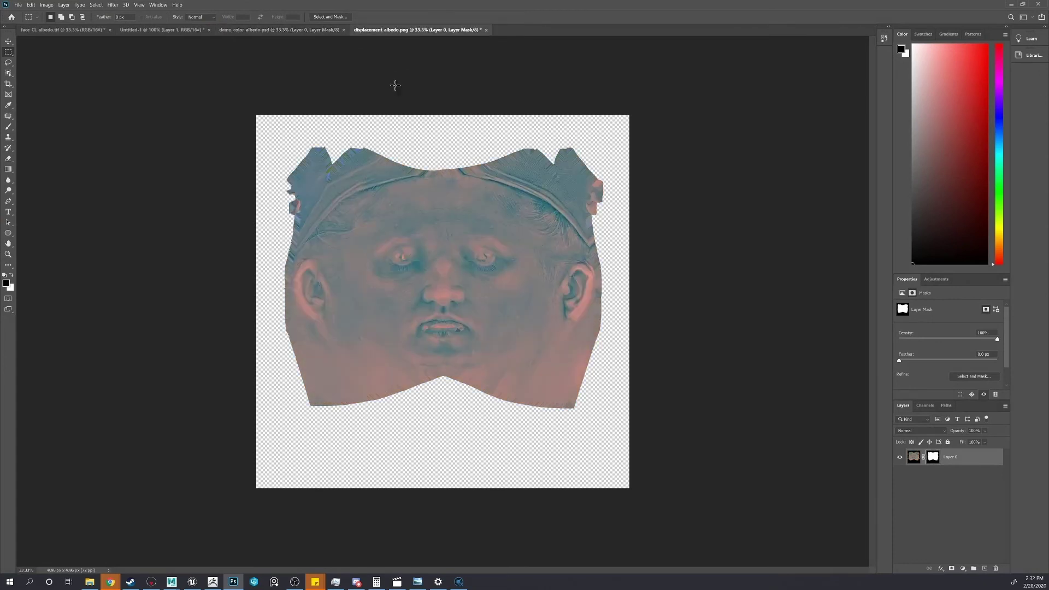
click(1010, 6)
double_click(585, 252)
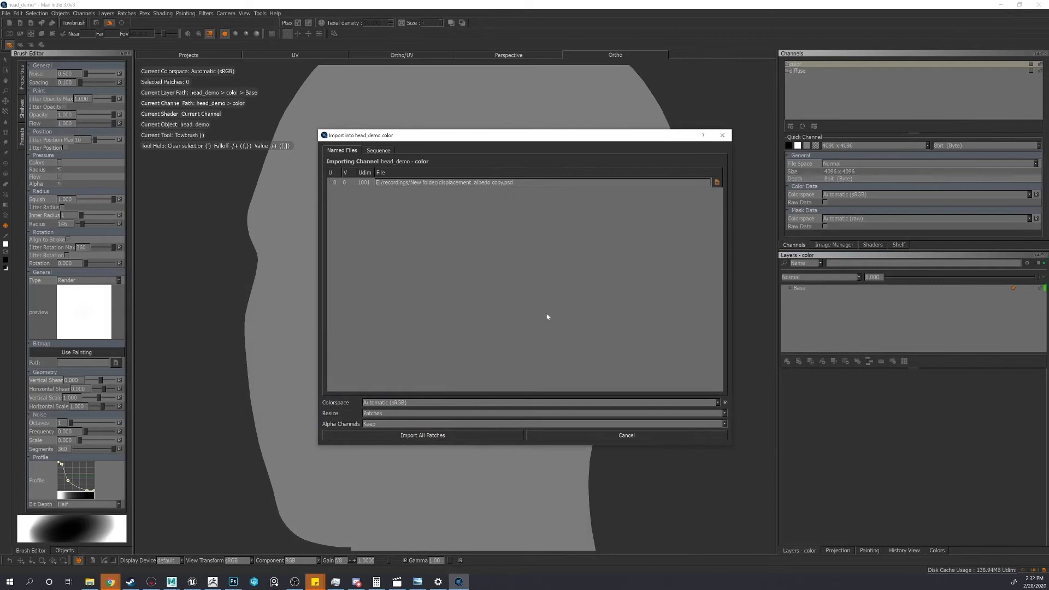
click(485, 437)
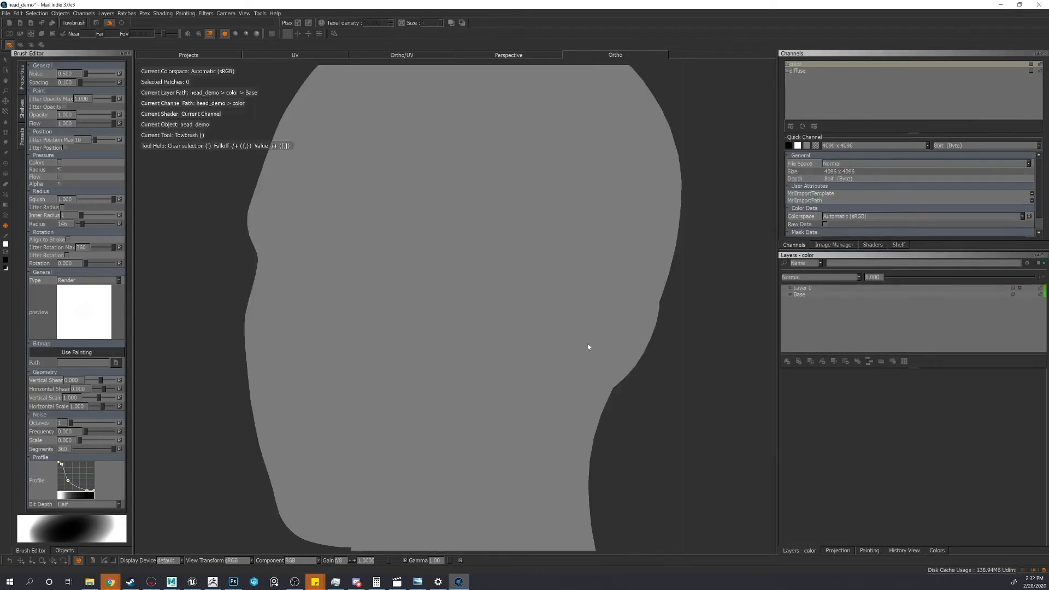
Step: Check the displacement coverage around the jaw and neck, and in Photoshop select a square of bare skin in the lower-right corner of fullface_CP_displacement.tif
alt+middle_drag(641, 358, 646, 313)
alt+drag(646, 313, 532, 333)
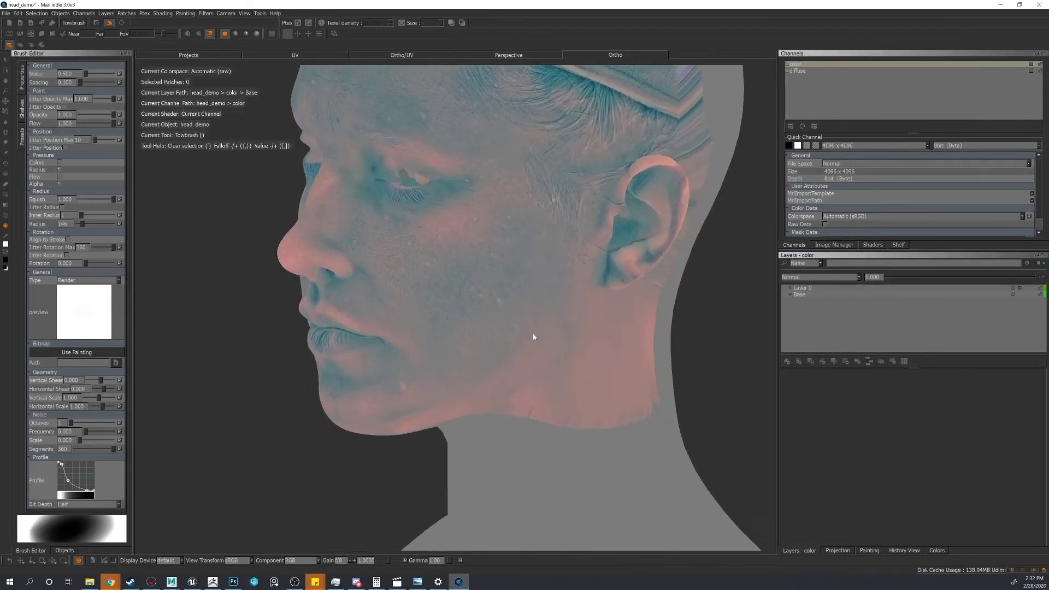
alt+middle_drag(533, 334, 514, 301)
alt+right_drag(513, 301, 534, 330)
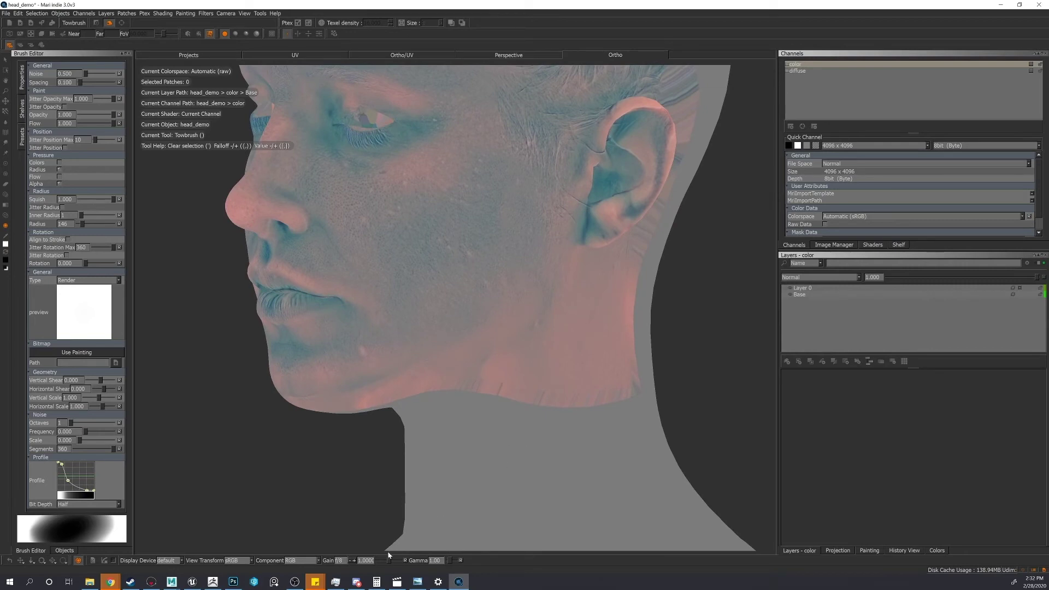
click(233, 581)
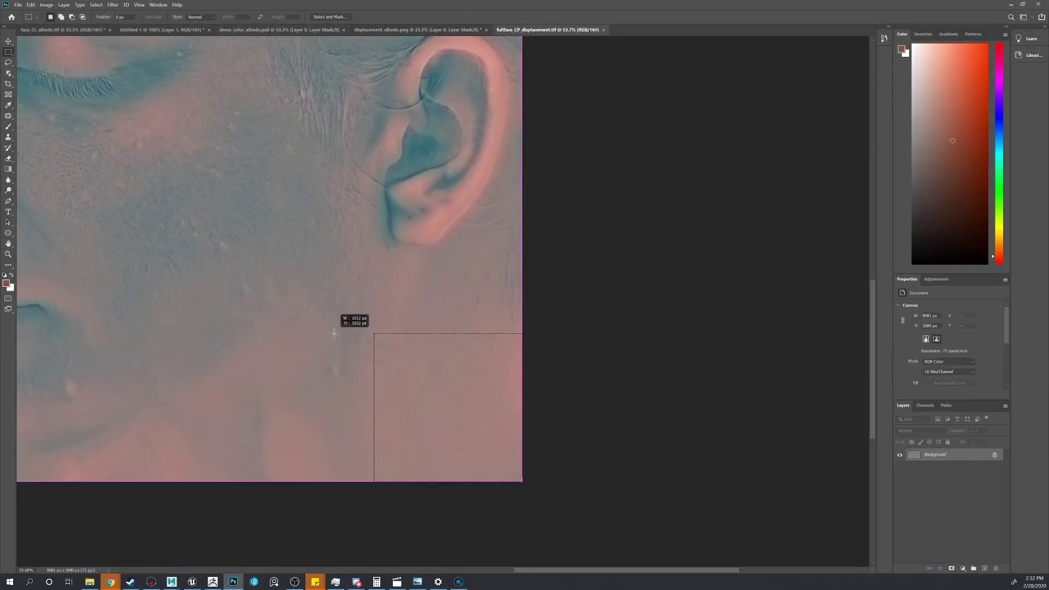
drag(335, 333, 335, 332)
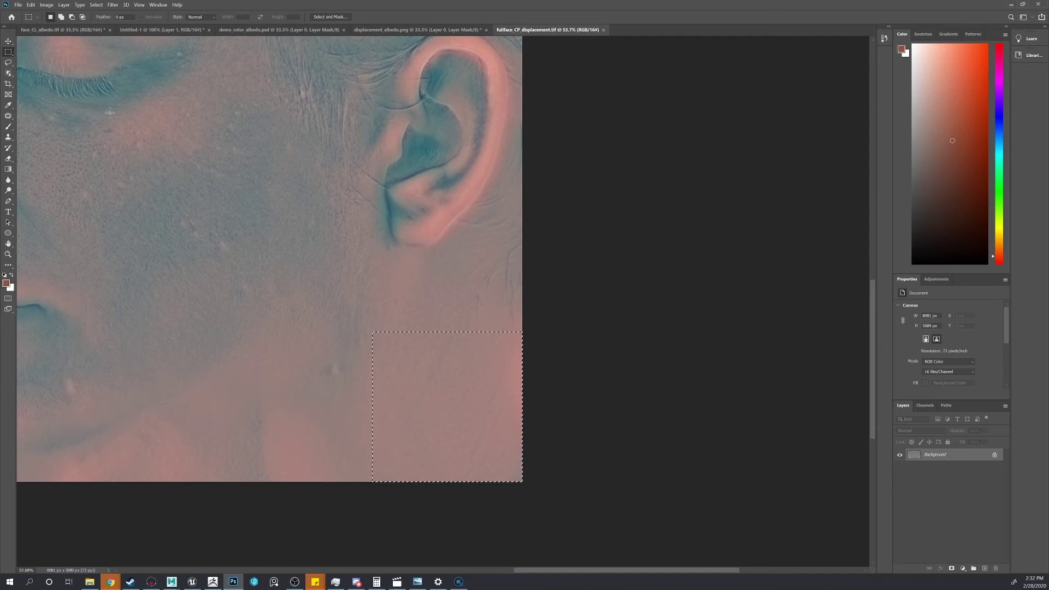
Step: Create a 1025 x 1025 px, 16 bit RGB document from the clipboard preset and paste the skin sample into it
click(19, 5)
click(30, 15)
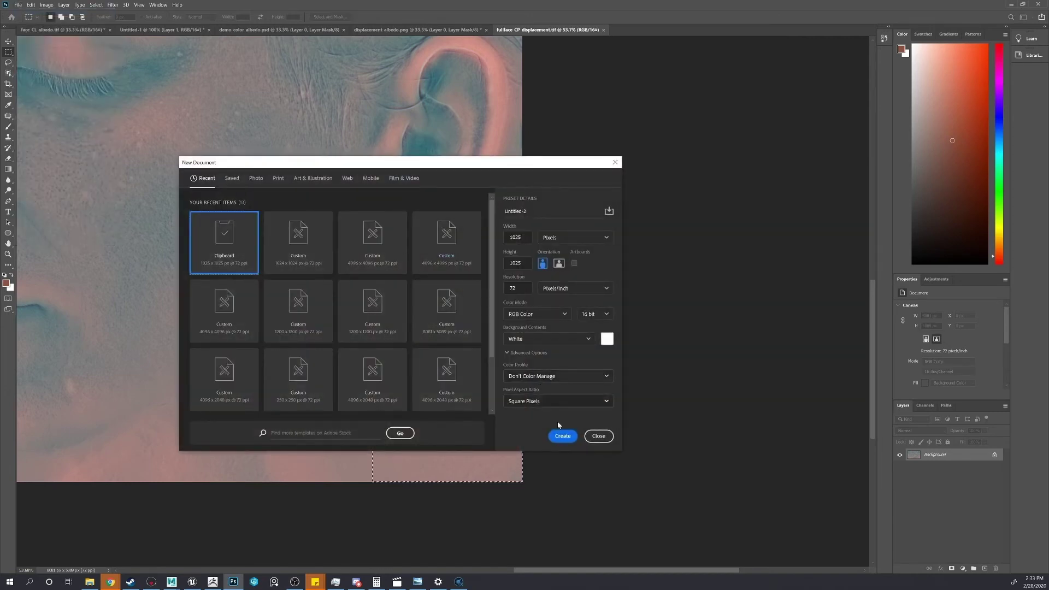
click(555, 433)
key(ctrl+v)
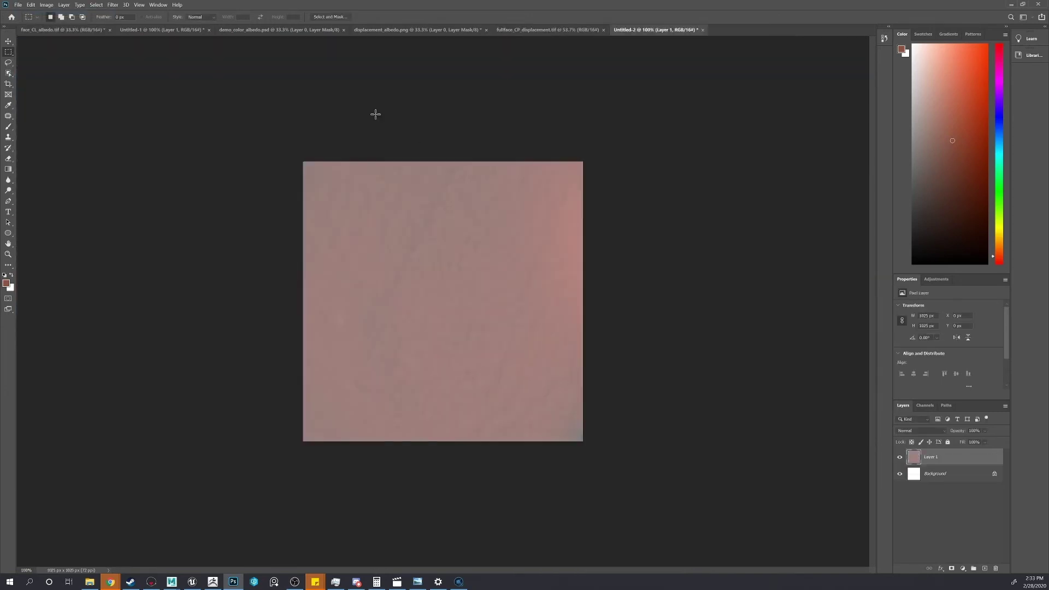
Step: Resize the pasted skin image to 1024 x 1024 pixels
click(47, 5)
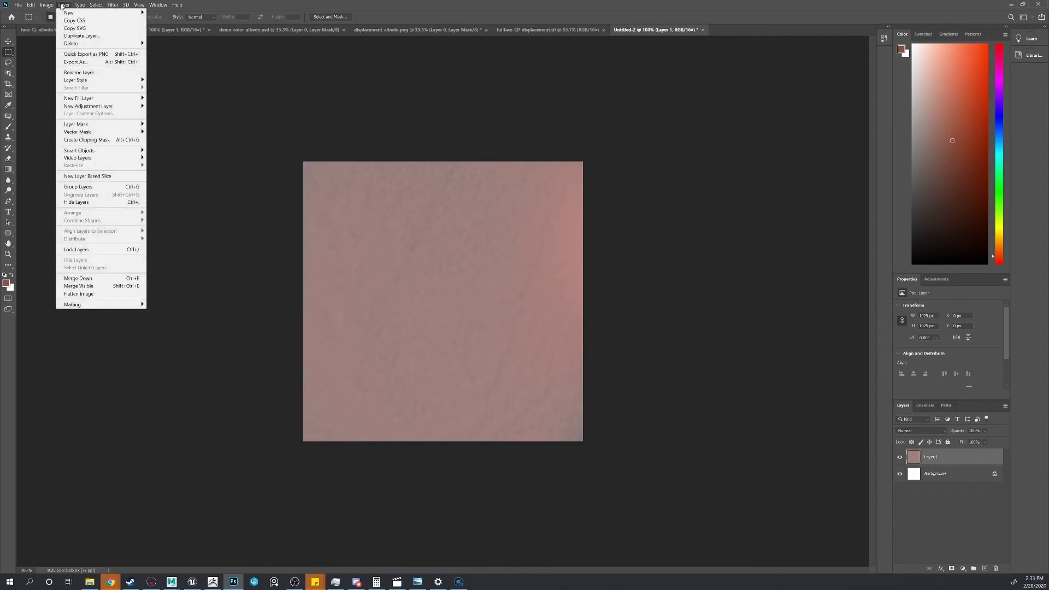
click(86, 61)
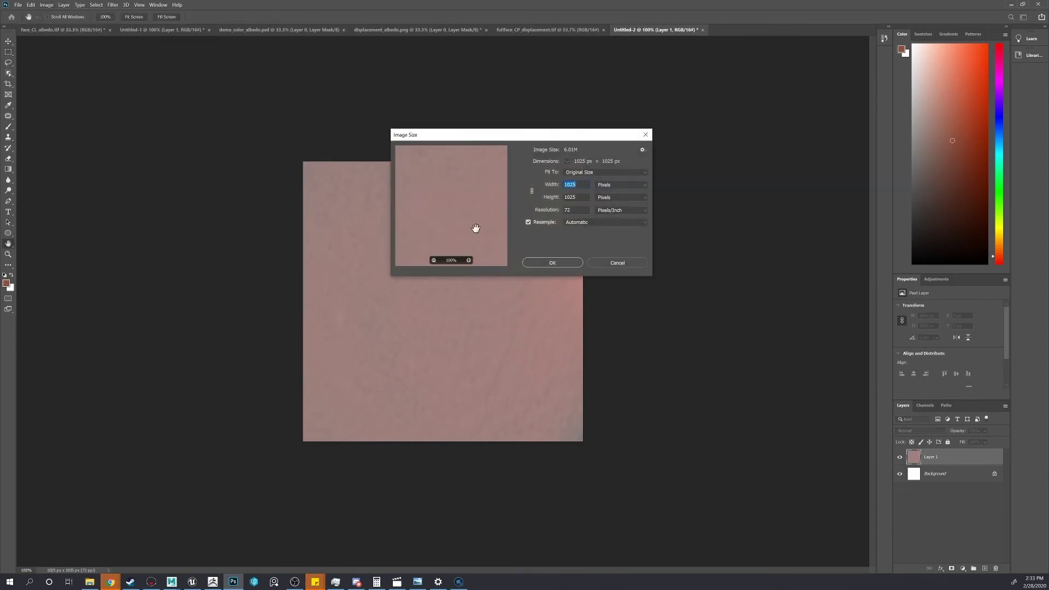
text(104)
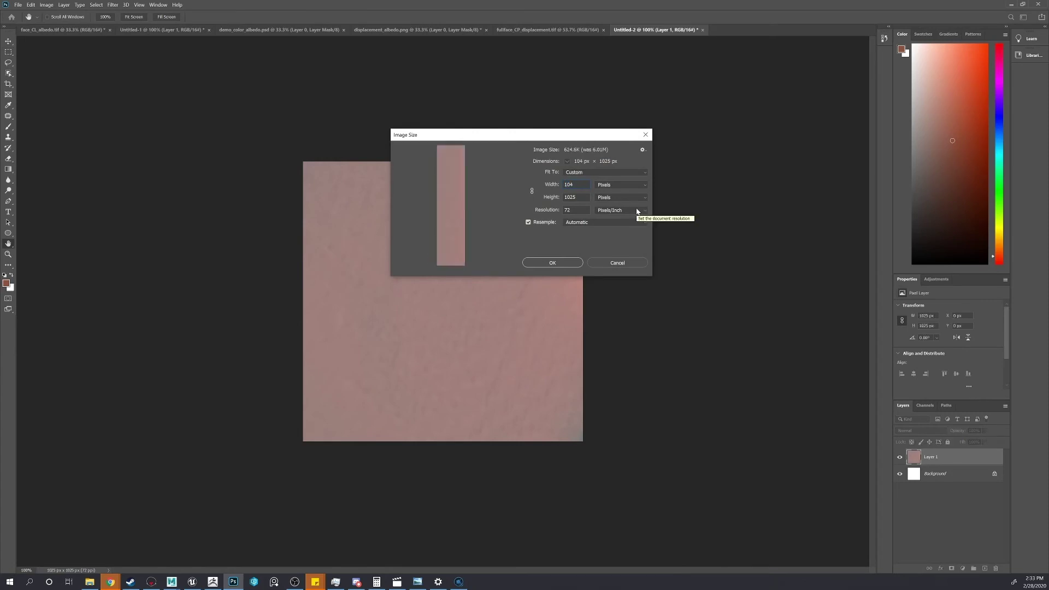
key(BackSpace)
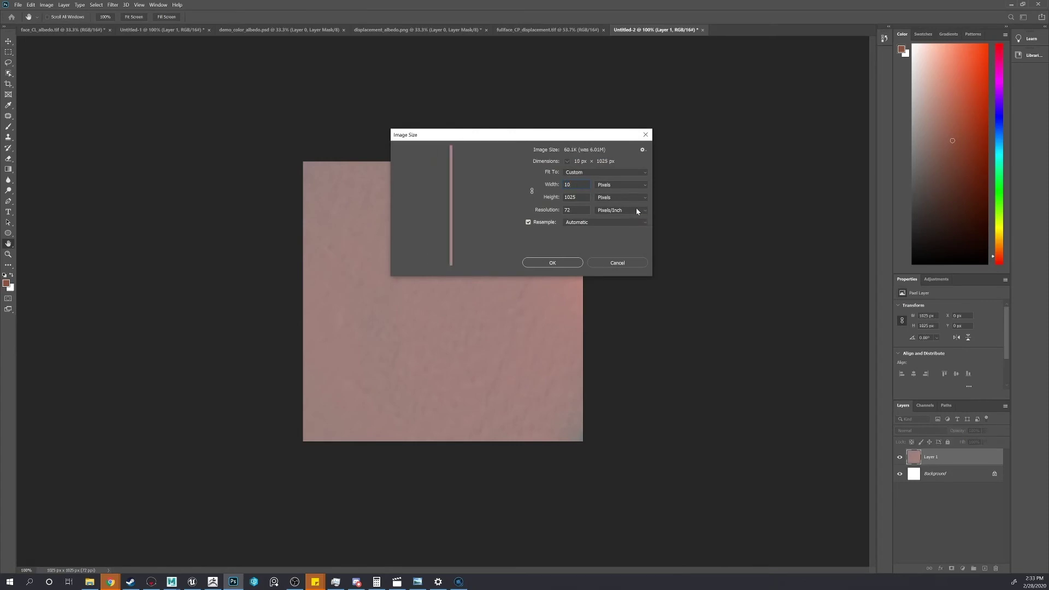
text(24)
key(Tab)
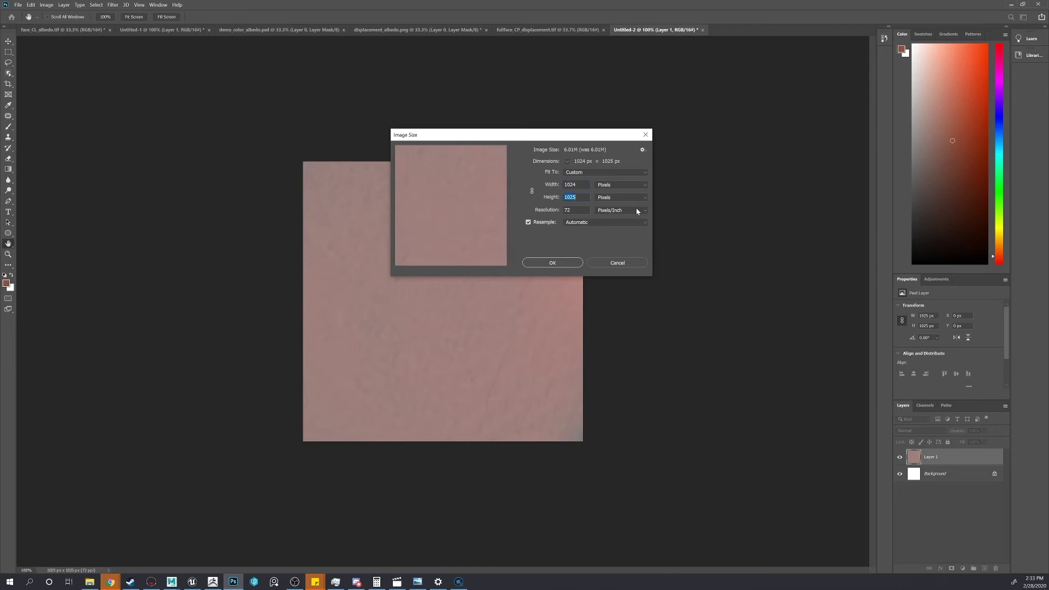
text(1024)
key(Return)
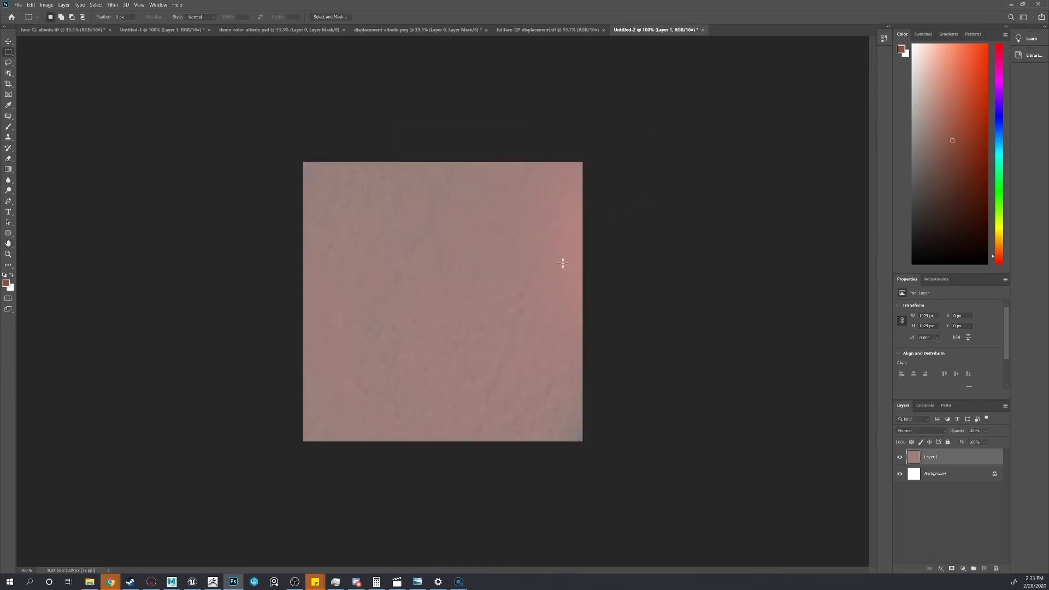
Step: Apply the Offset filter to the skin layer with +512 pixels horizontally and vertically, using Wrap Around
click(113, 5)
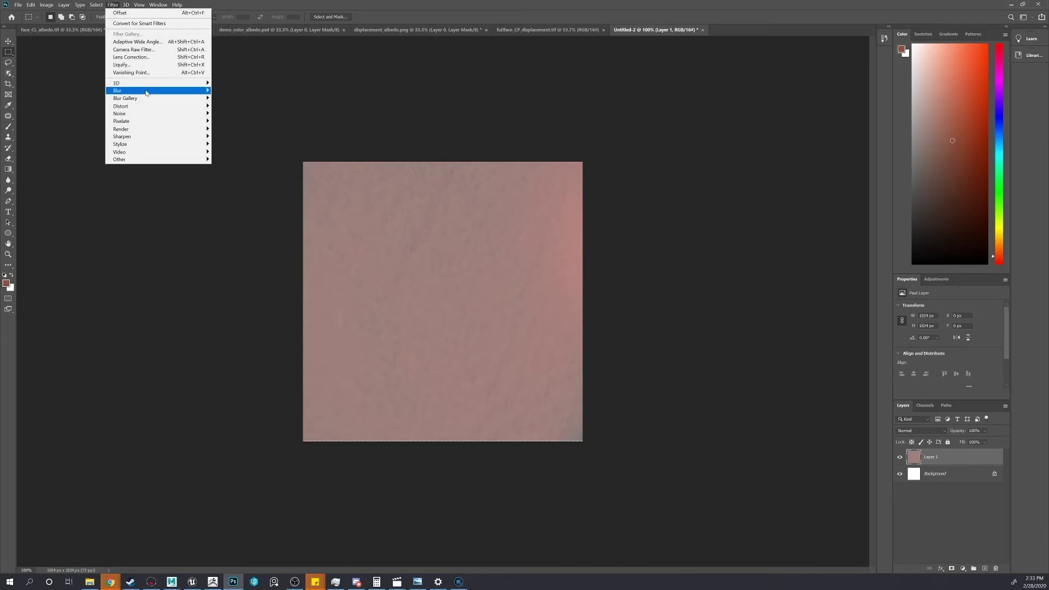
mouse_move(154, 90)
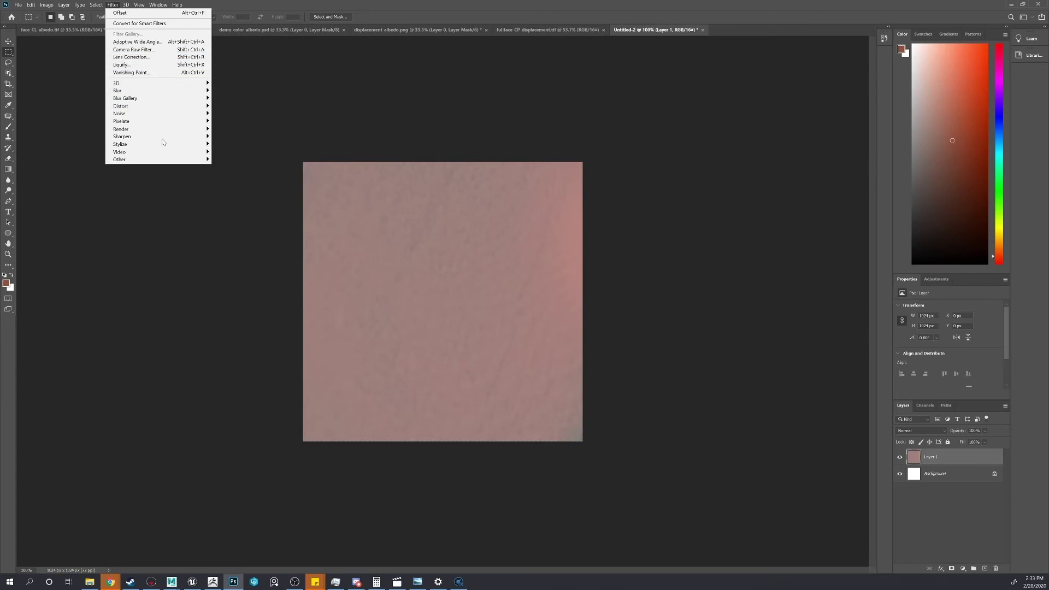
mouse_move(180, 159)
click(237, 200)
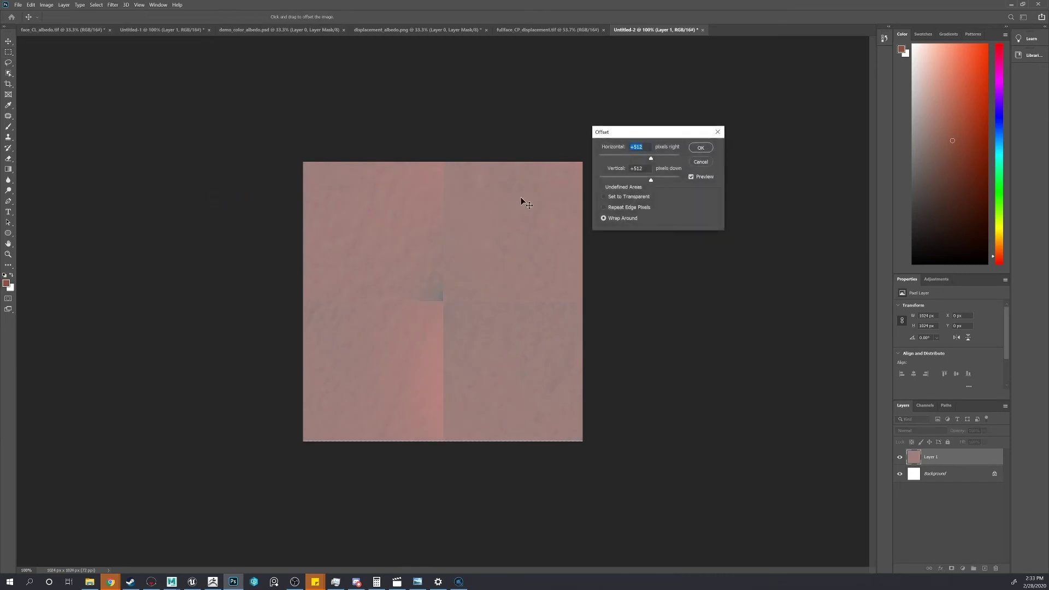
click(700, 147)
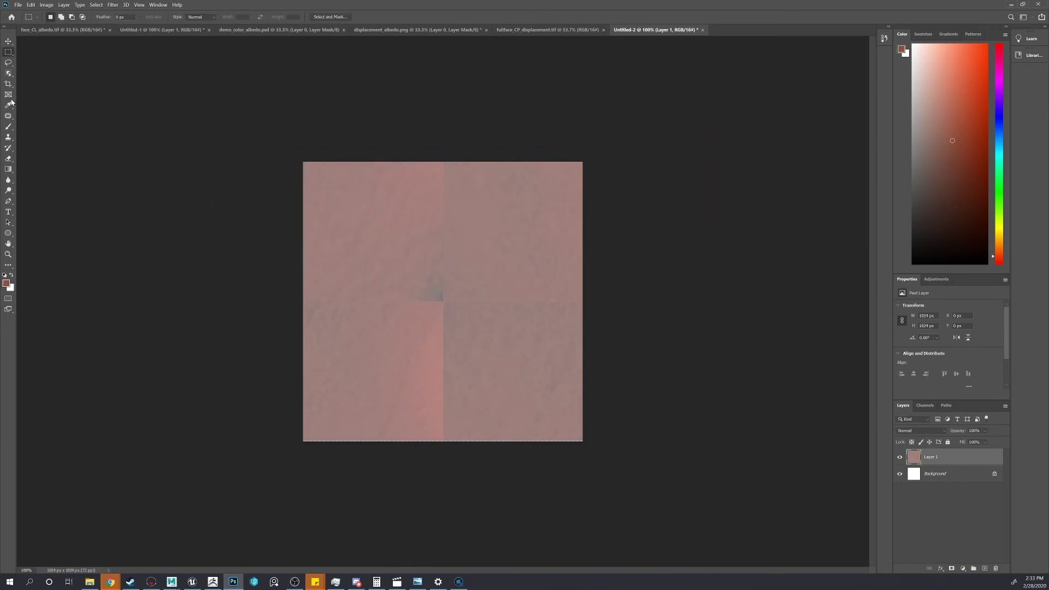
Step: Select a full-height strip about 173 px wide over the vertical centre seam and replace it with adjacent skin using the Patch tool
drag(421, 156, 469, 457)
key(j)
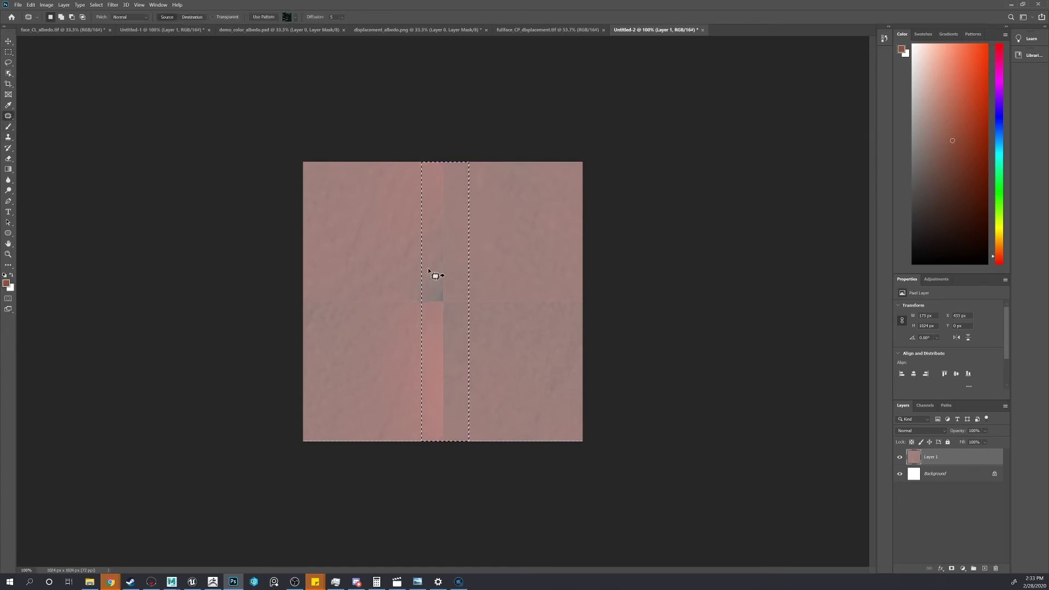
drag(436, 275, 499, 277)
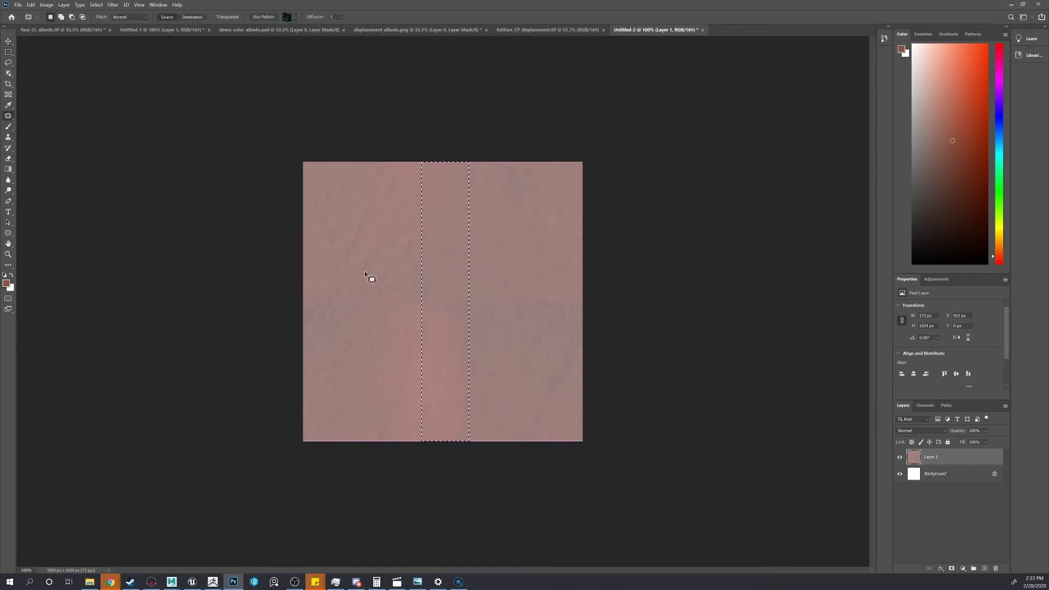
Step: Outline the horizontal centre seam across the full width with the Patch tool, blend it with nearby skin and clear the selection
mouse_move(305, 280)
mouse_down()
mouse_move(621, 300)
mouse_move(433, 325)
mouse_move(297, 314)
mouse_move(286, 277)
mouse_up()
drag(389, 312, 389, 359)
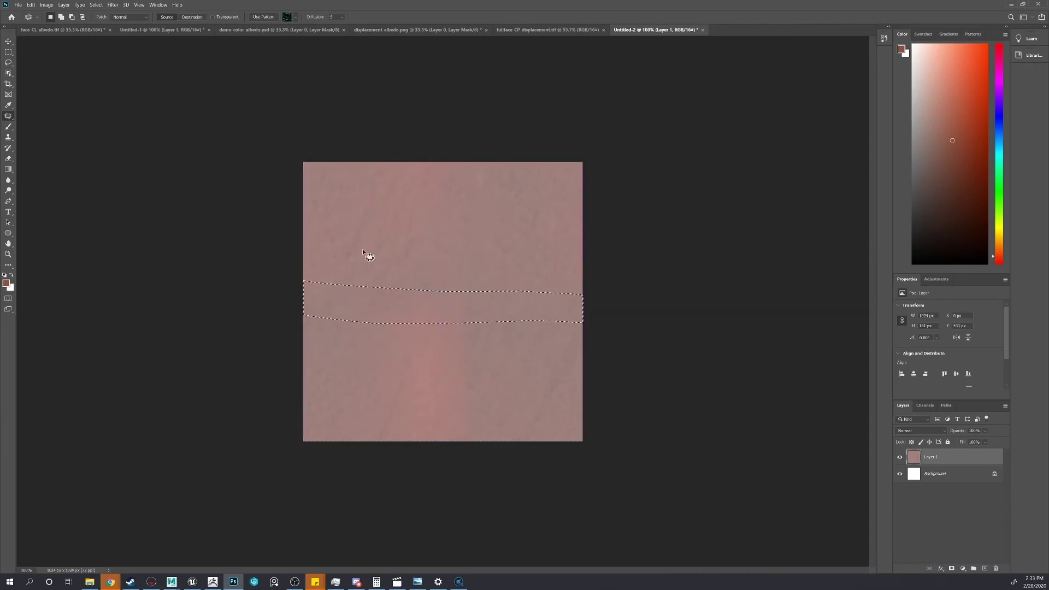
key(ctrl+d)
alt+scroll(465, 273, up, 3)
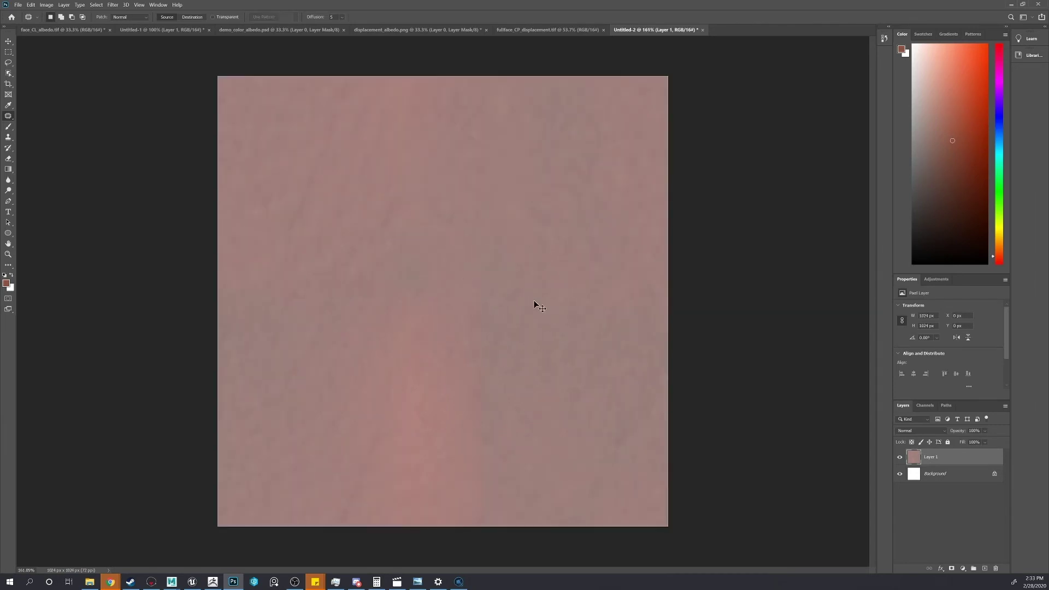
Step: Undo the seam patches and the offset on the skin layer and clear the selection
key(ctrl+z)
key(ctrl+z)
key(ctrl+z)
key(ctrl+z)
key(ctrl+d)
key(ctrl+f)
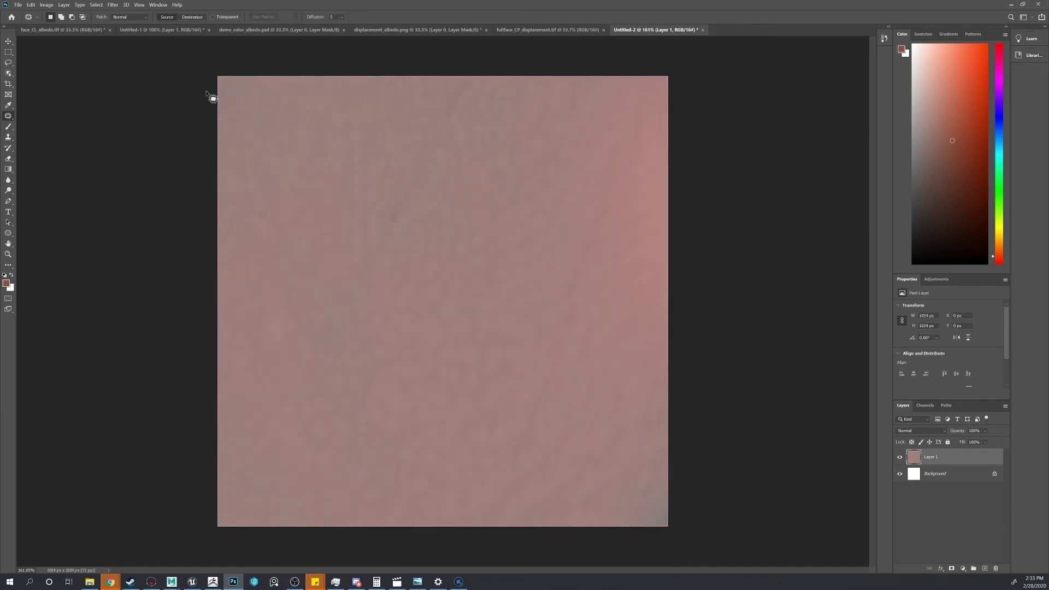
Step: Set the skin document's canvas size to 1024 x 1024 pixels
click(47, 5)
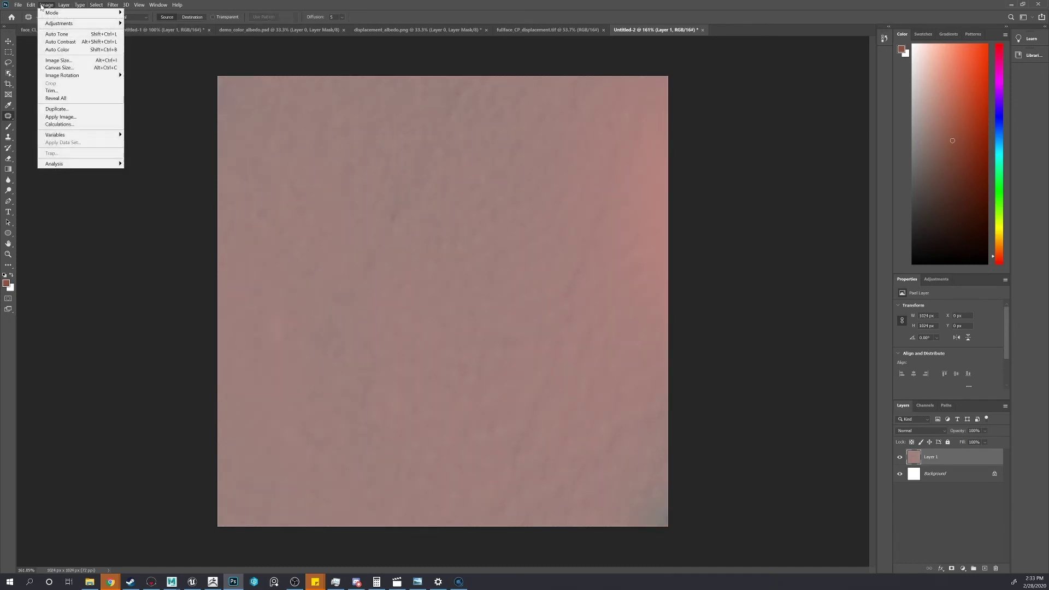
click(60, 69)
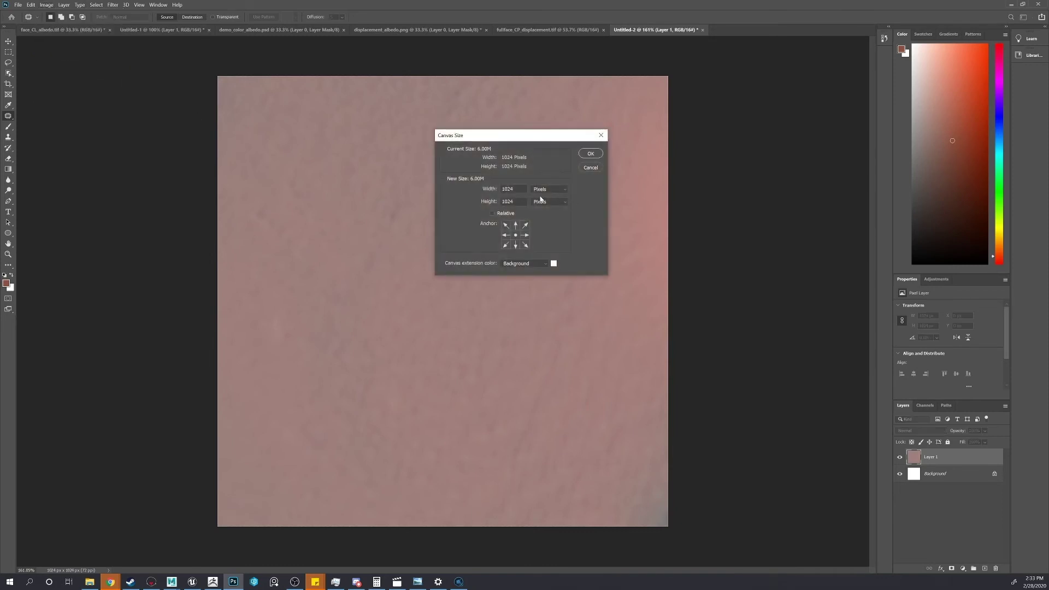
click(587, 155)
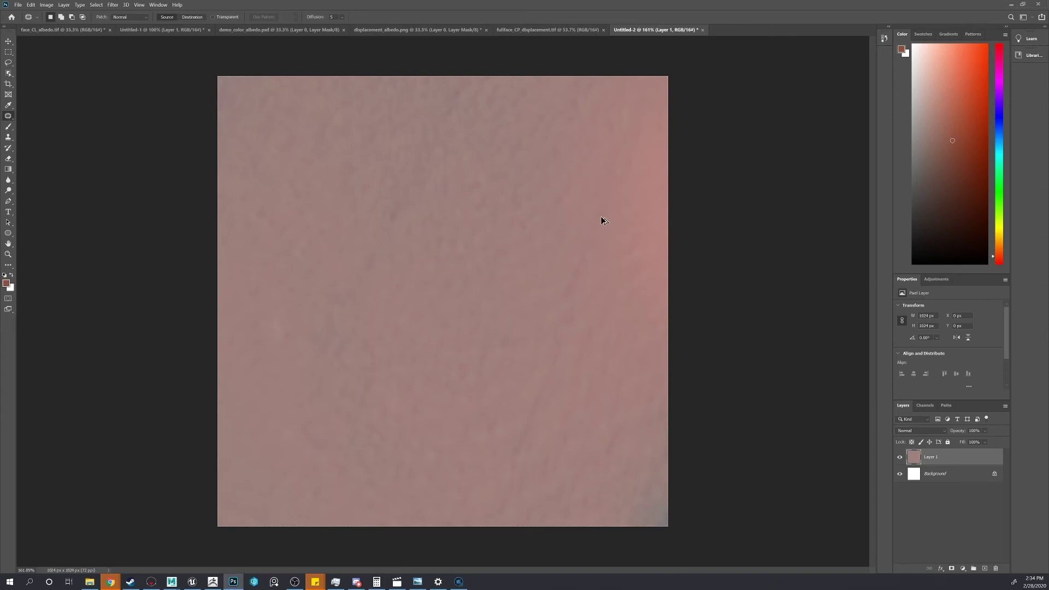
key(ctrl+z)
key(ctrl+shift+z)
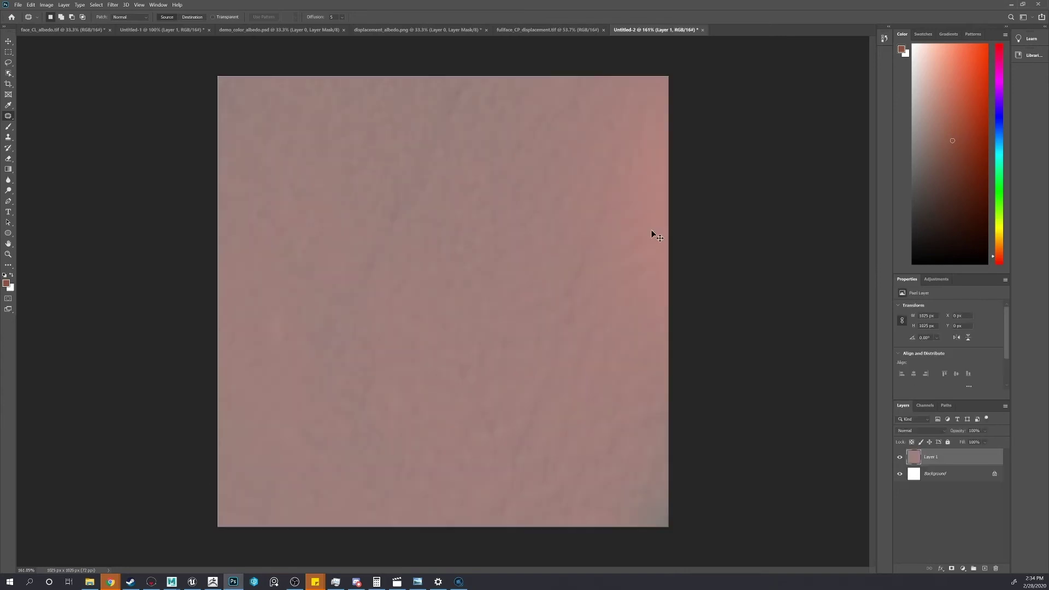
click(46, 4)
click(76, 68)
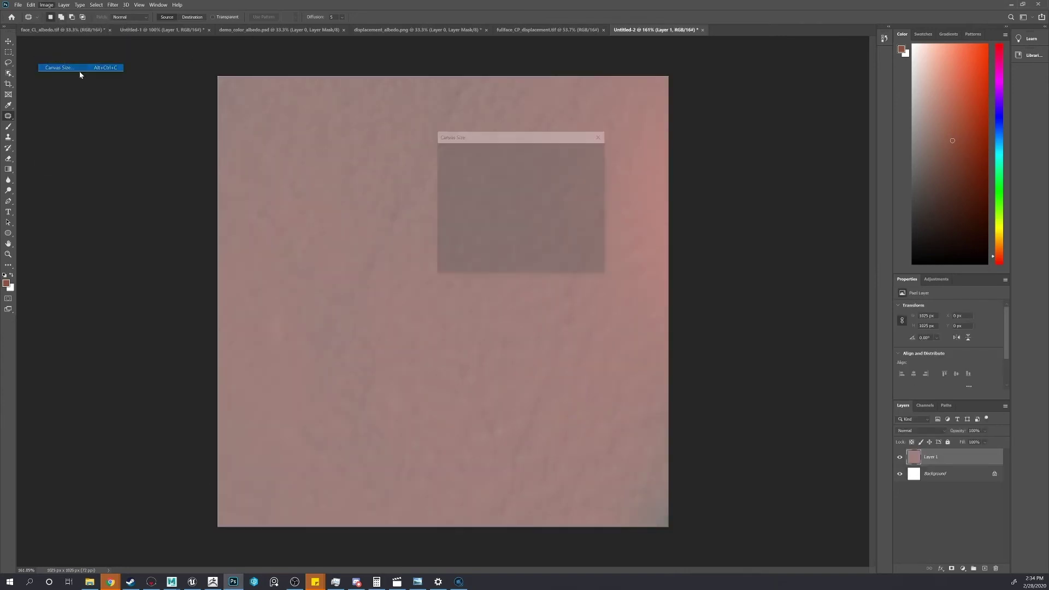
key(BackSpace)
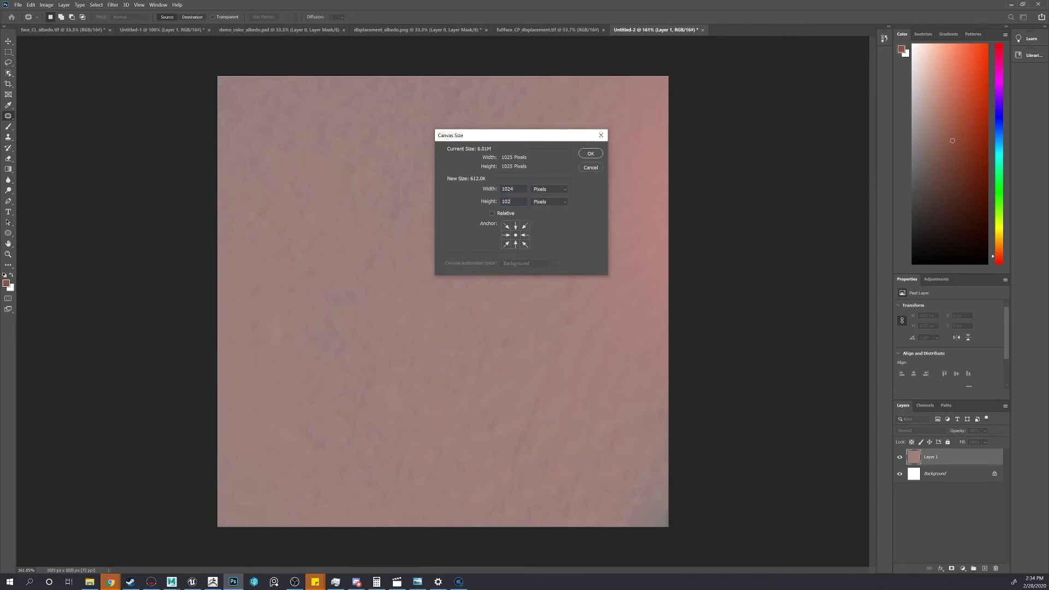
text(4)
key(Return)
click(529, 217)
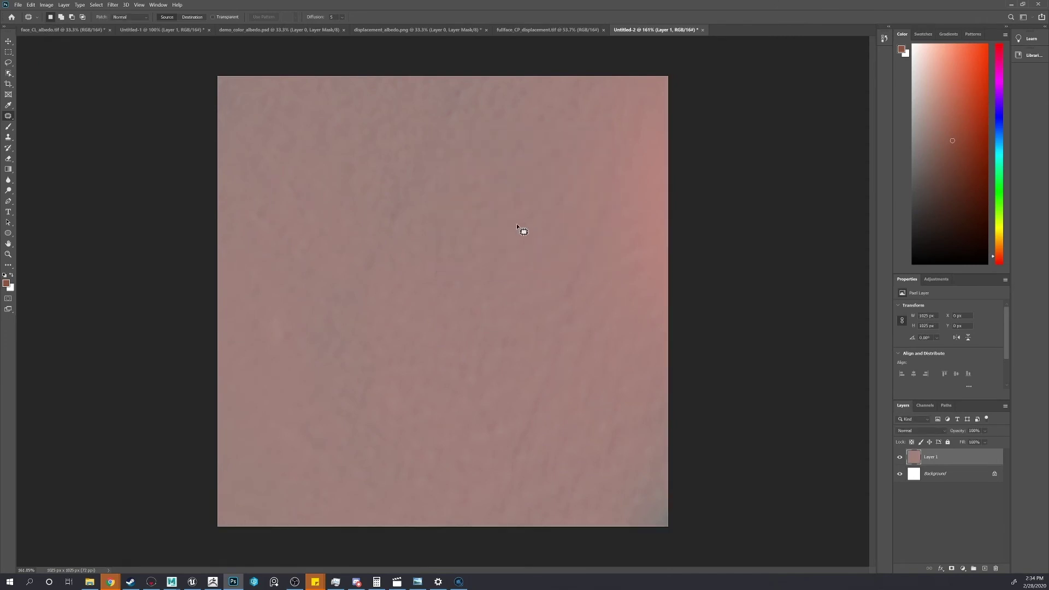
Step: Reapply the Offset filter to the skin layer with +512 pixels horizontally and vertically, using Wrap Around
click(112, 5)
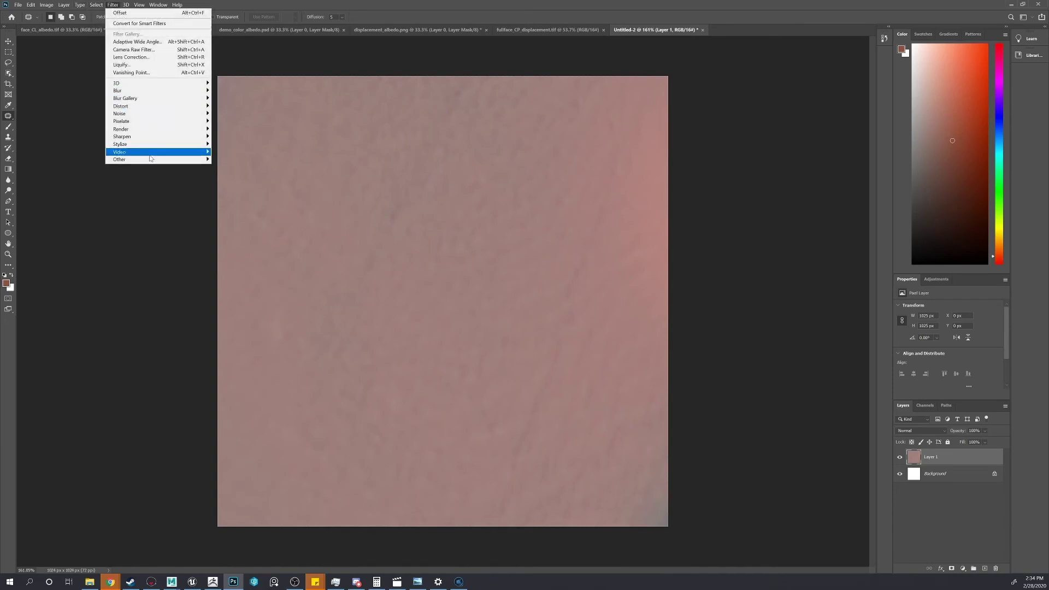
mouse_move(151, 159)
click(228, 197)
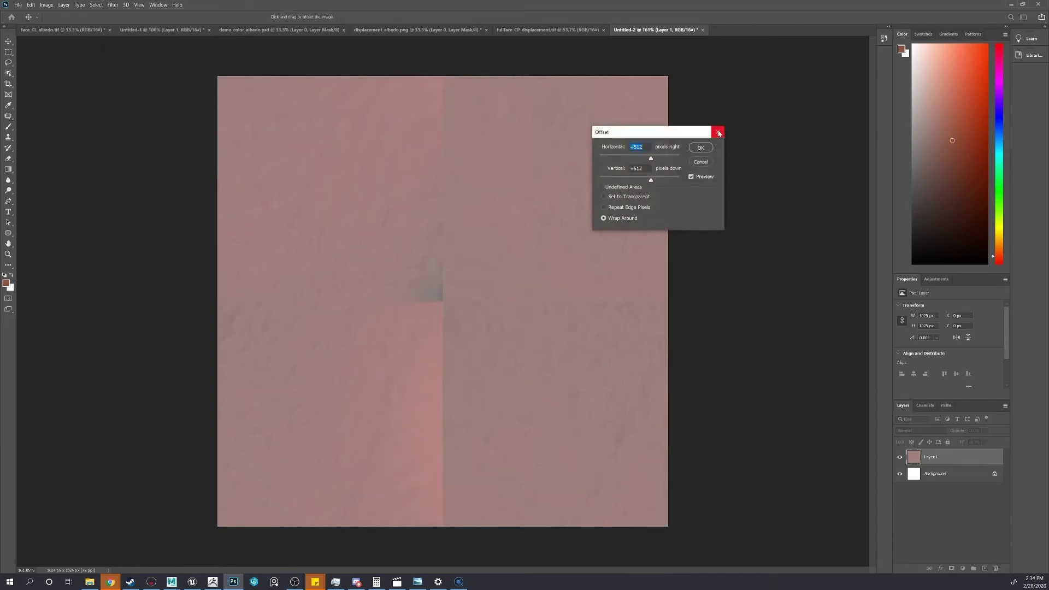
click(700, 148)
Step: Select a full-height strip about 148 px wide over the vertical centre seam, patch it with adjacent skin and clear the selection
key(j)
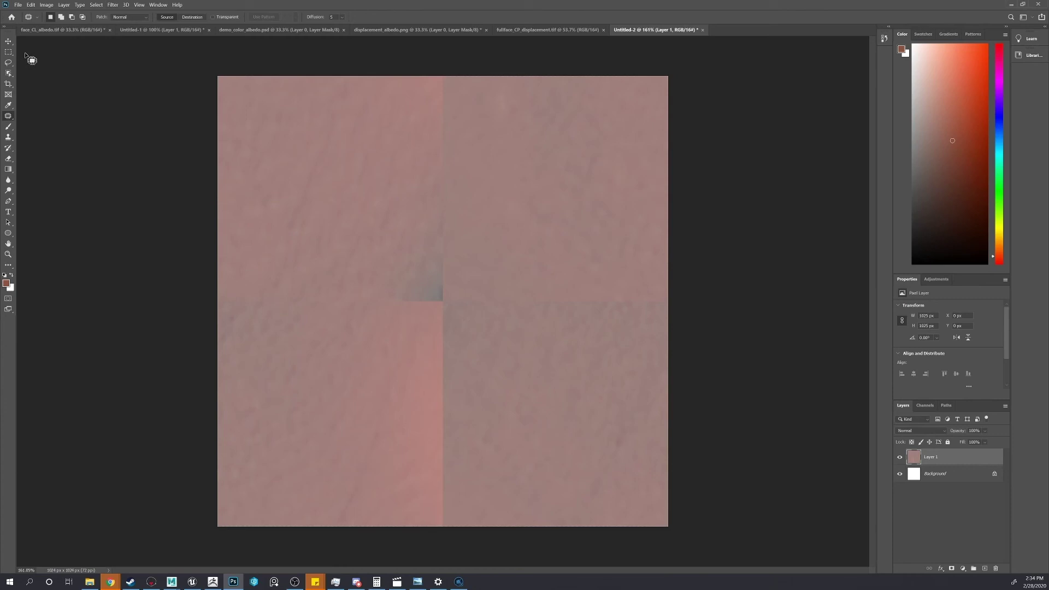
click(9, 52)
drag(406, 57, 472, 570)
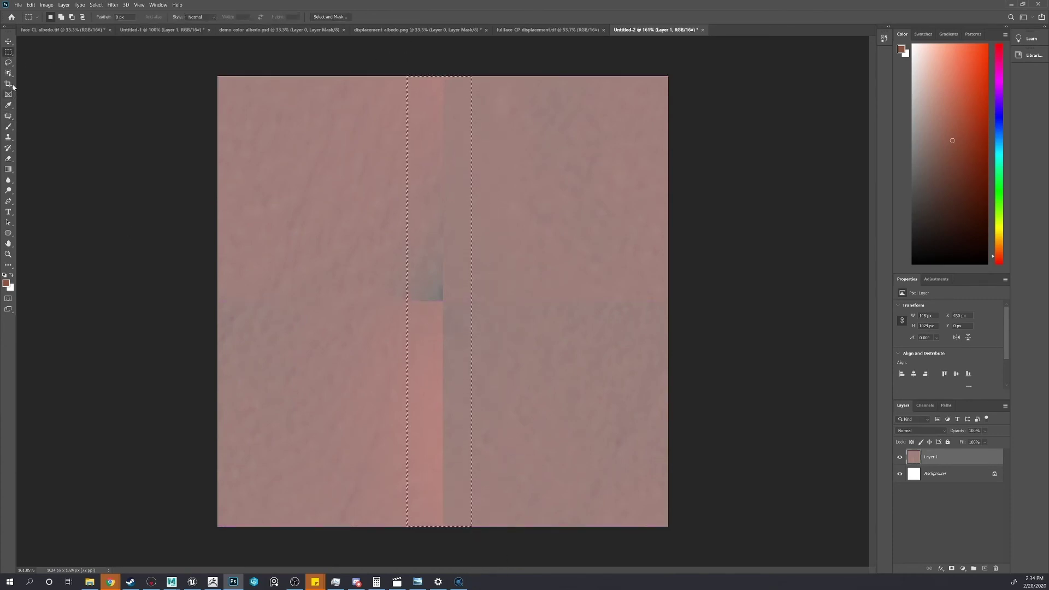
key(j)
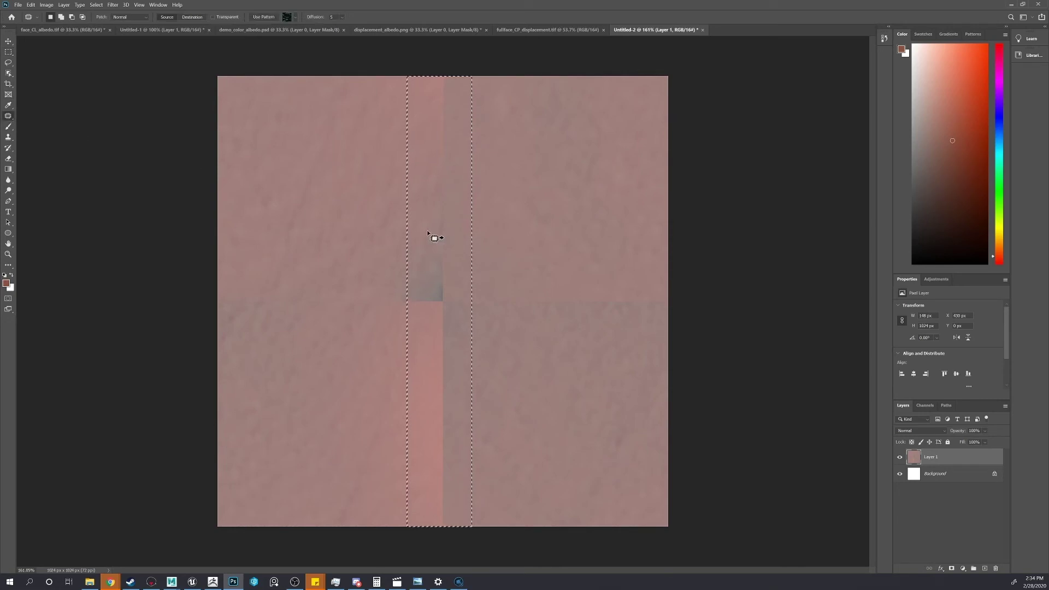
mouse_move(435, 237)
mouse_down()
mouse_move(472, 238)
mouse_move(449, 238)
mouse_up()
key(ctrl+d)
Step: Patch the horizontal centre seam and the reddish lower-centre area with neighbouring skin, clearing the selection
click(8, 52)
drag(218, 275, 707, 332)
drag(399, 512, 473, 312)
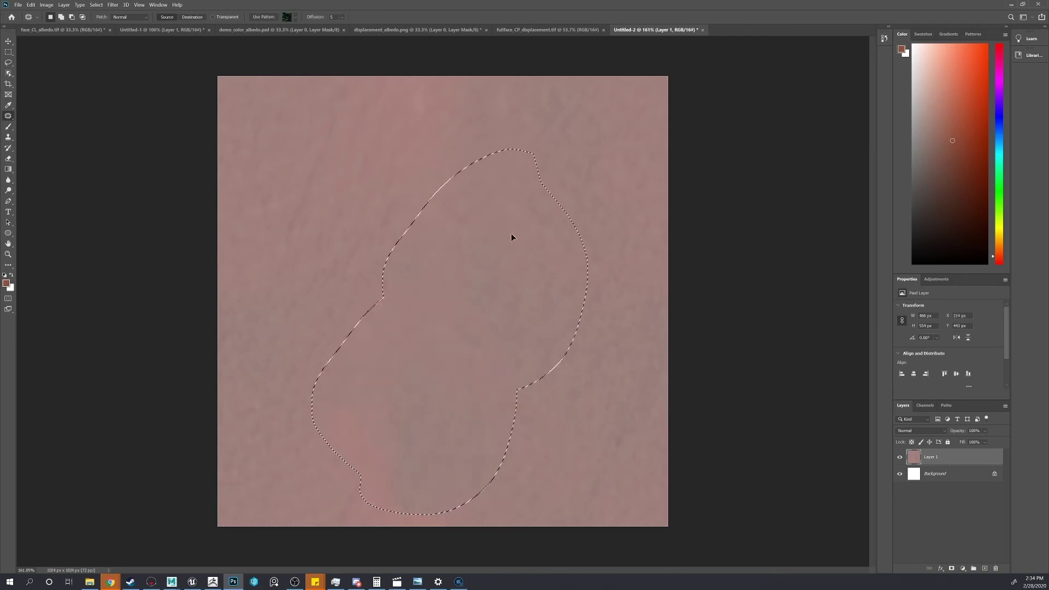
key(ctrl+d)
Step: Patch the reddish area at the upper centre of the skin tile with cleaner skin and clear the selection
mouse_move(405, 79)
mouse_down()
mouse_move(501, 236)
mouse_move(497, 130)
mouse_up()
mouse_move(437, 238)
mouse_down()
mouse_move(471, 273)
mouse_move(492, 376)
mouse_move(555, 321)
mouse_up()
key(ctrl+d)
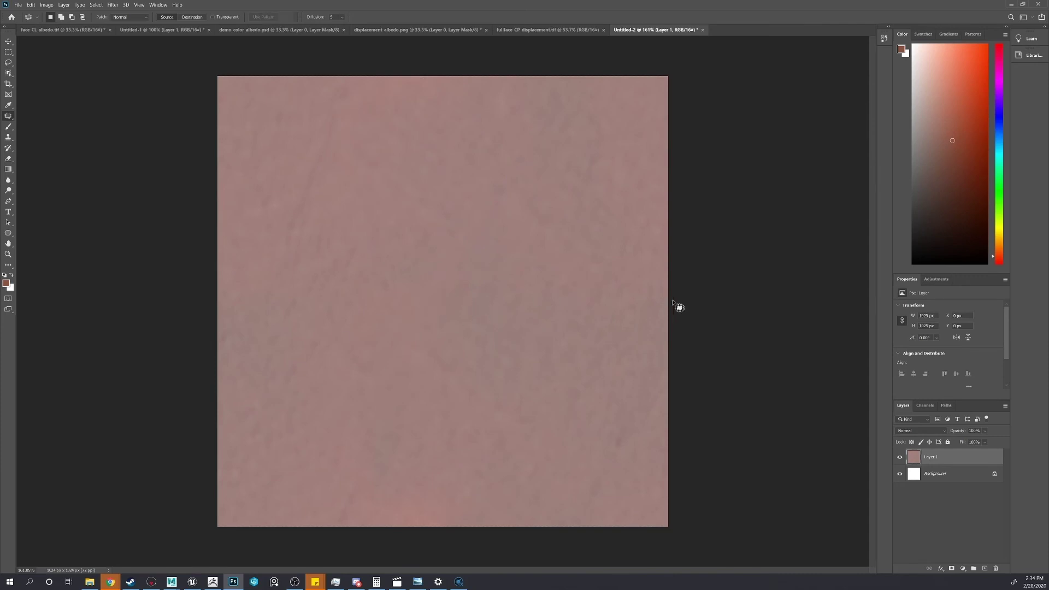
Step: Examine the red, green and blue channels of the skin tile separately, and return to the RGB composite and layer list
click(925, 407)
click(931, 437)
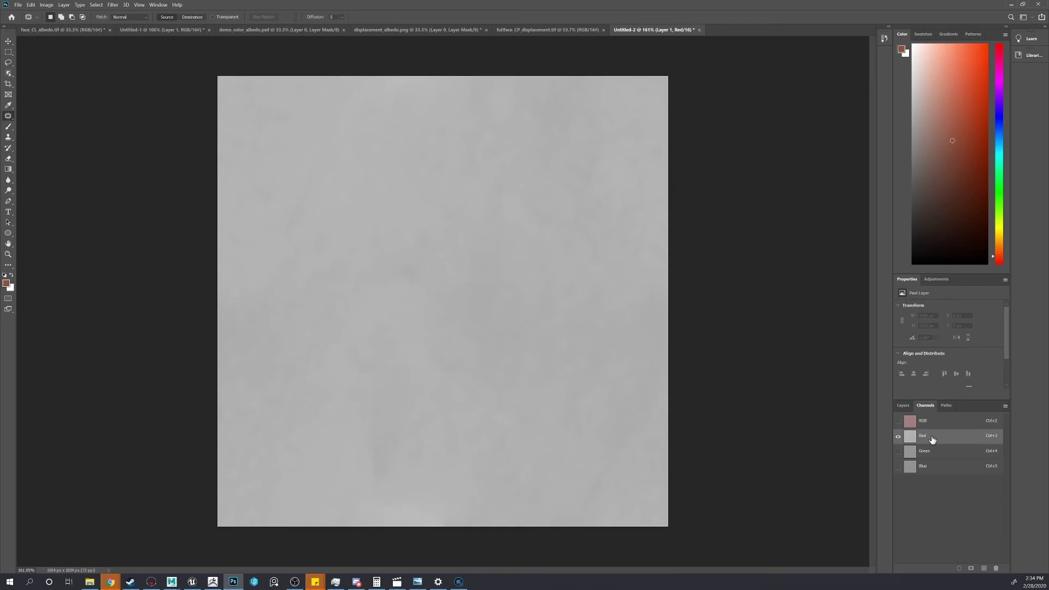
click(933, 453)
click(935, 468)
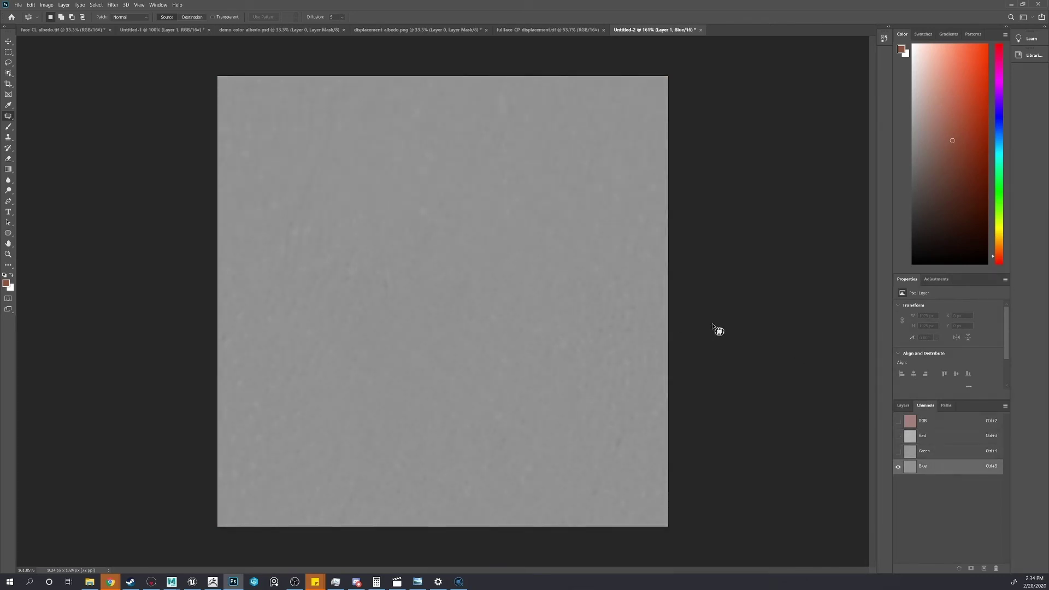
key(z)
mouse_move(407, 353)
mouse_down()
mouse_move(417, 351)
mouse_move(403, 355)
mouse_up()
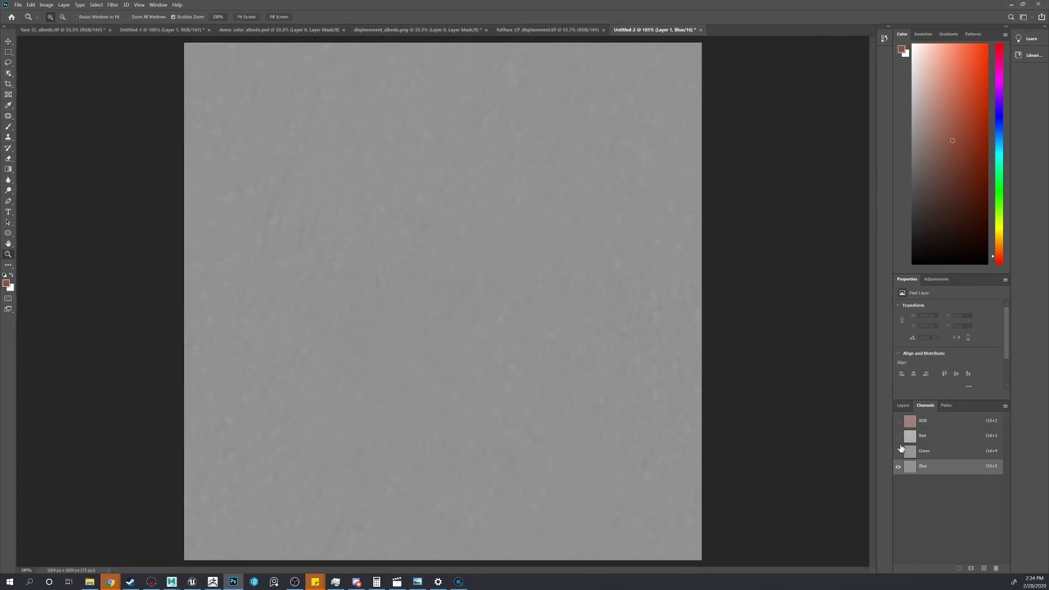
click(913, 417)
click(899, 408)
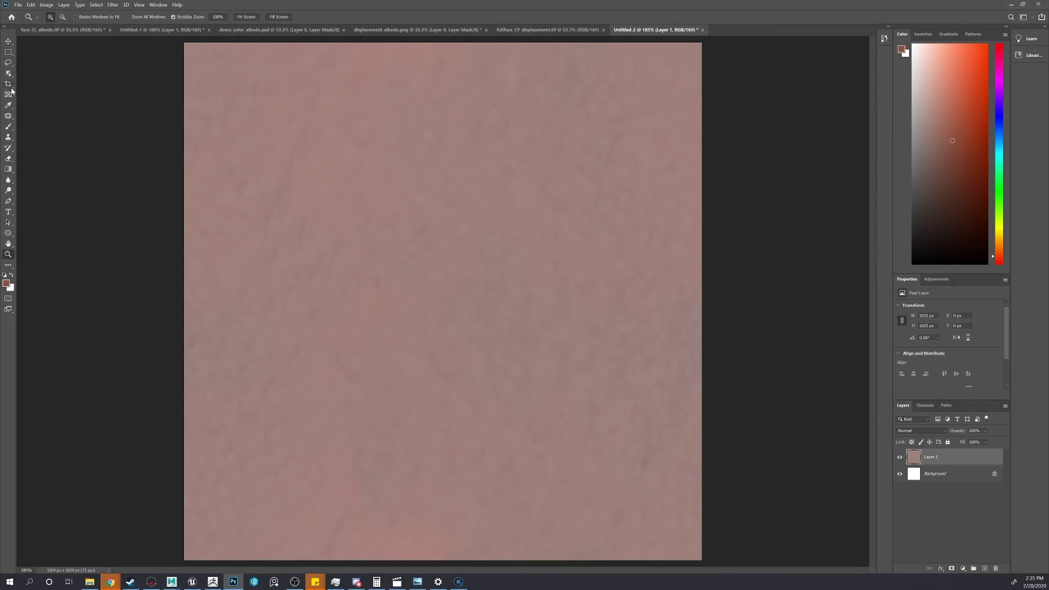
Step: Save a copy of the seamless skin tile as tiled_displace.png
click(12, 115)
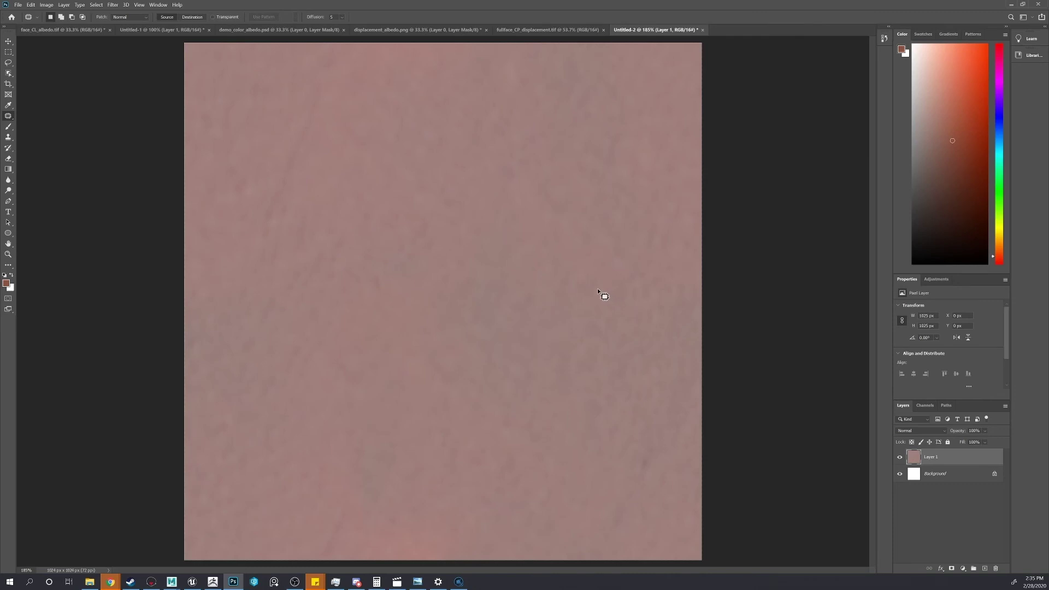
key(ctrl+shift+s)
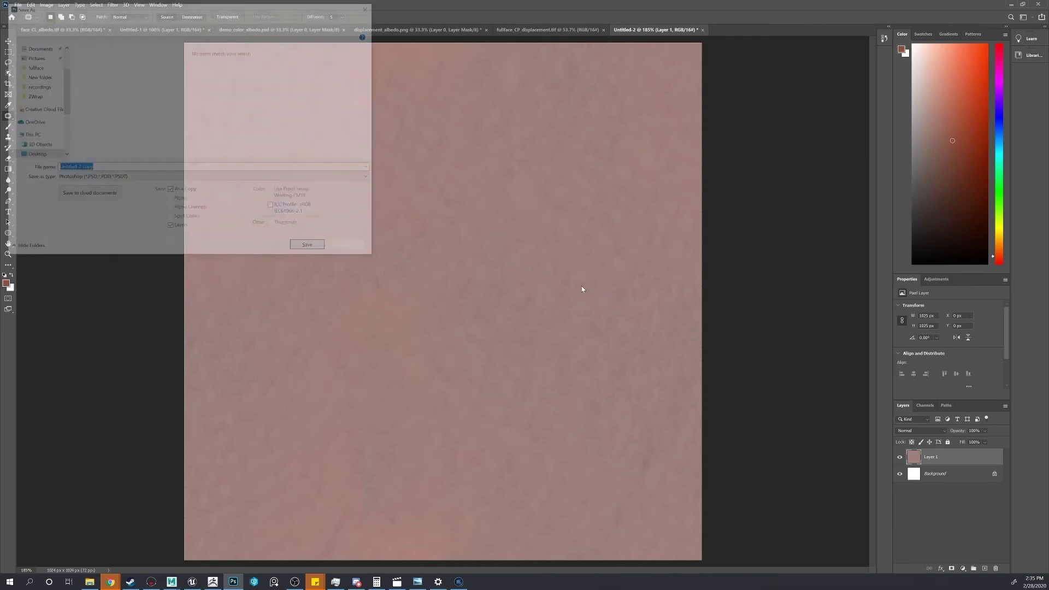
click(304, 246)
click(560, 182)
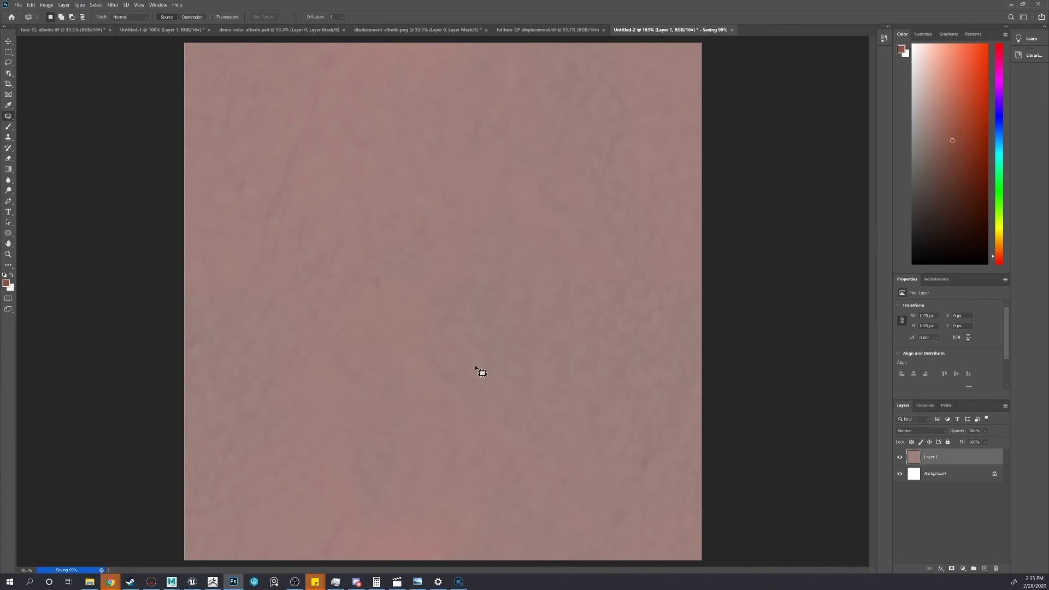
Step: Switch to Mari and add a Tiled procedural layer above Layer 0 in the color channel
click(458, 582)
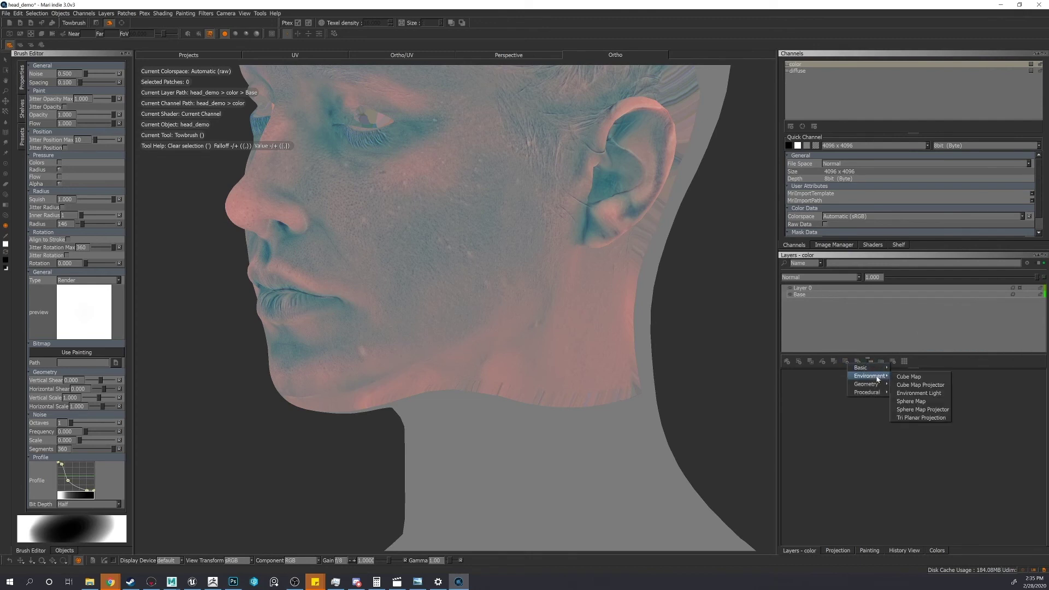
mouse_move(873, 393)
mouse_move(909, 396)
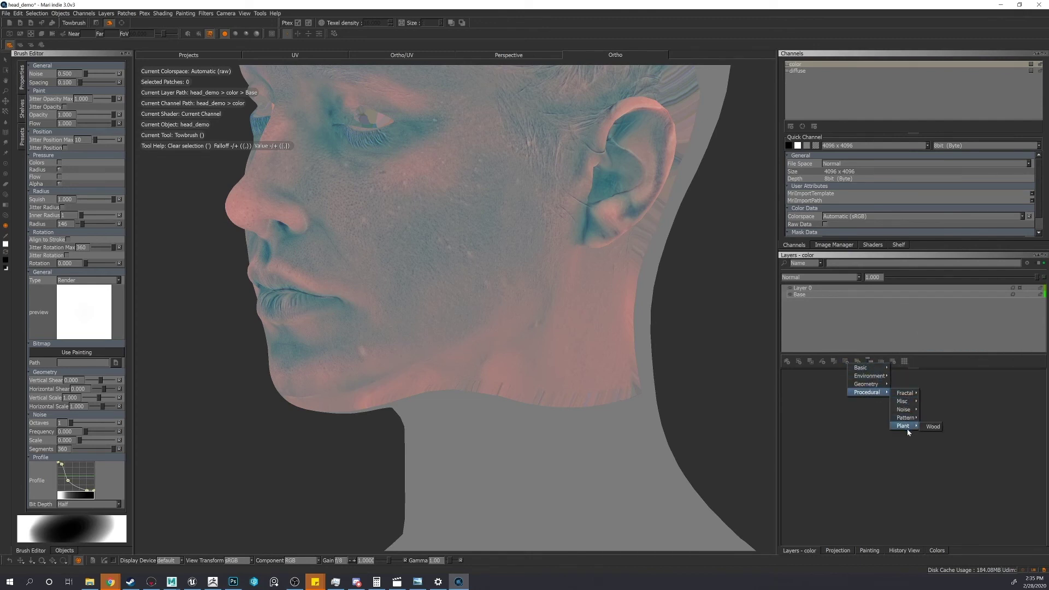
mouse_move(906, 418)
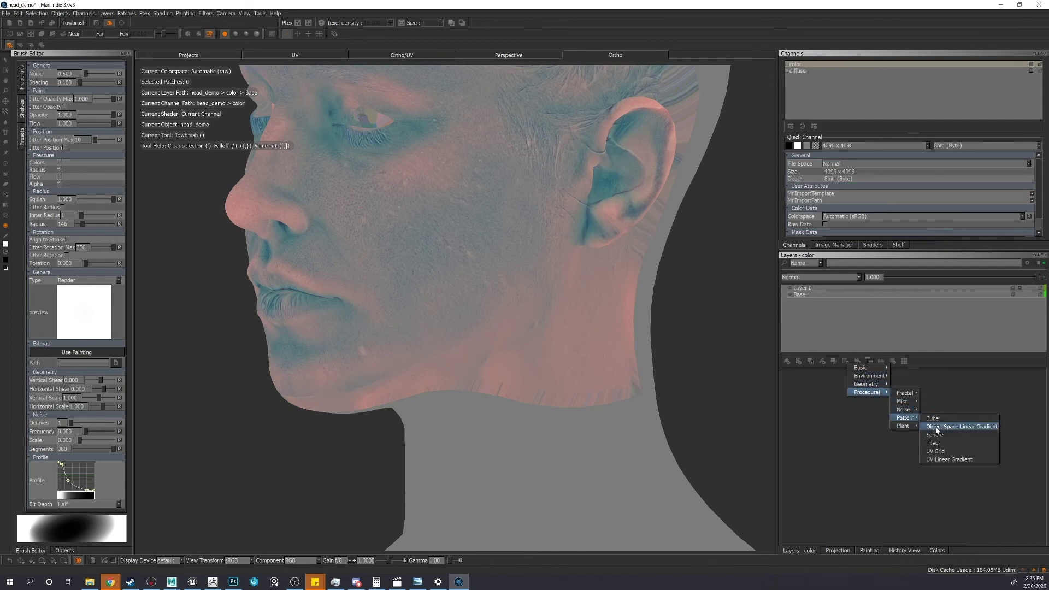
click(933, 443)
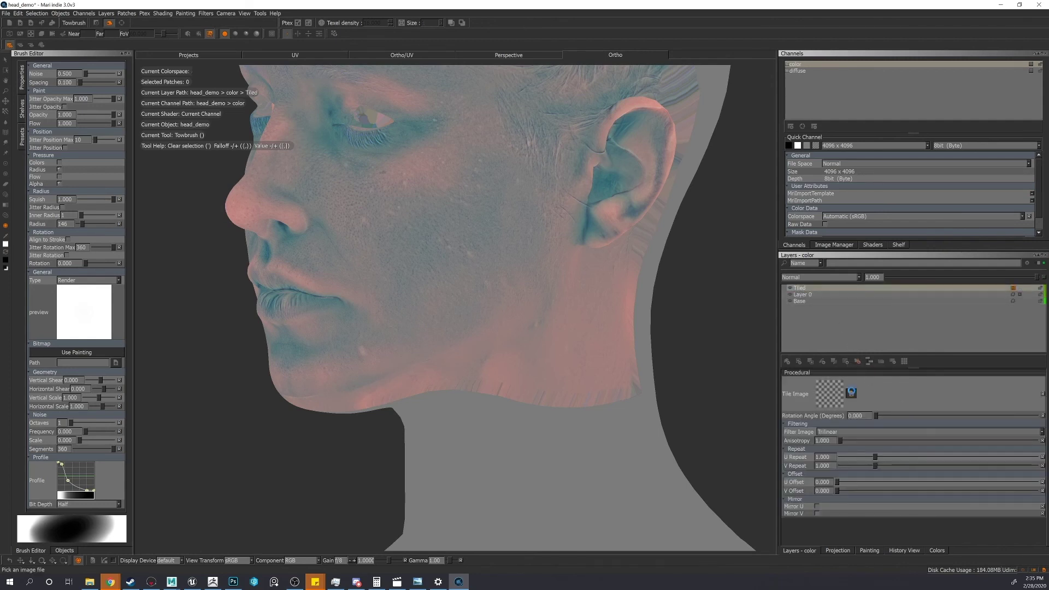
Step: Load tiled_displace.png as the Tiled layer's tile image and set its U Repeat and V Repeat to 7.500
click(851, 393)
click(543, 272)
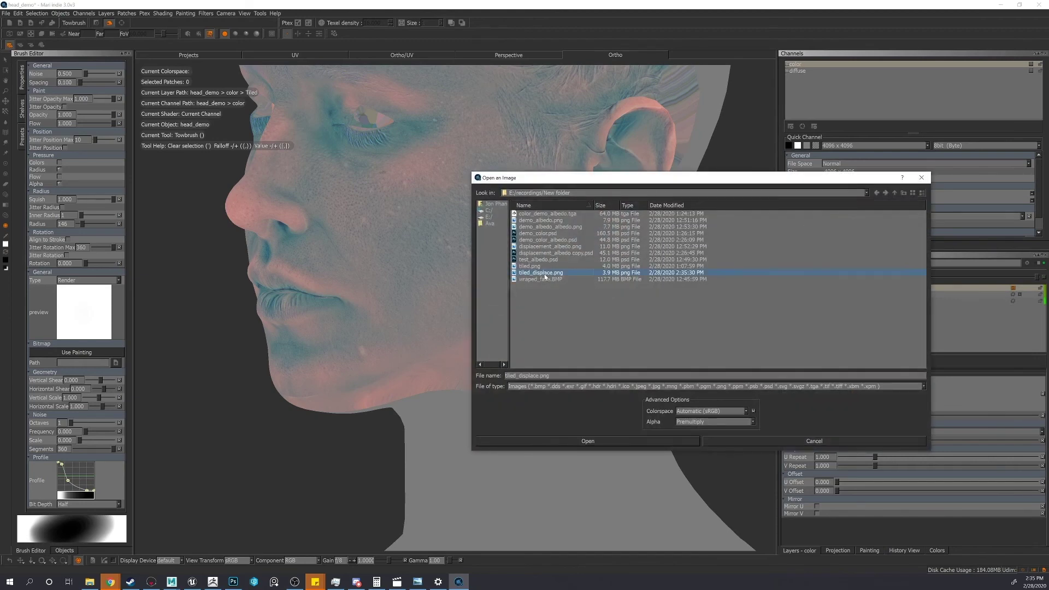
double_click(547, 273)
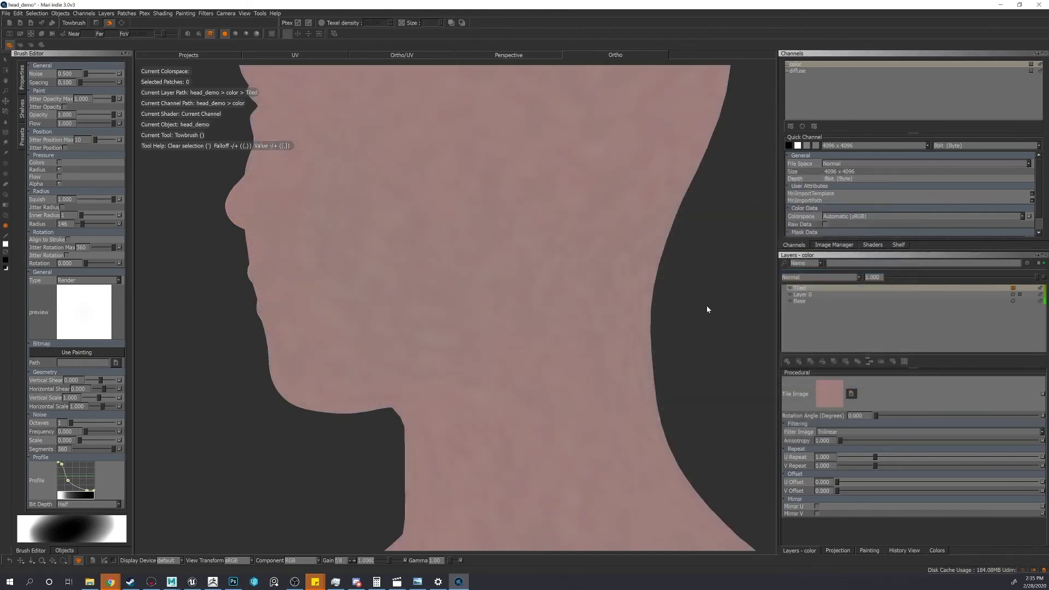
middle_drag(706, 309, 652, 260)
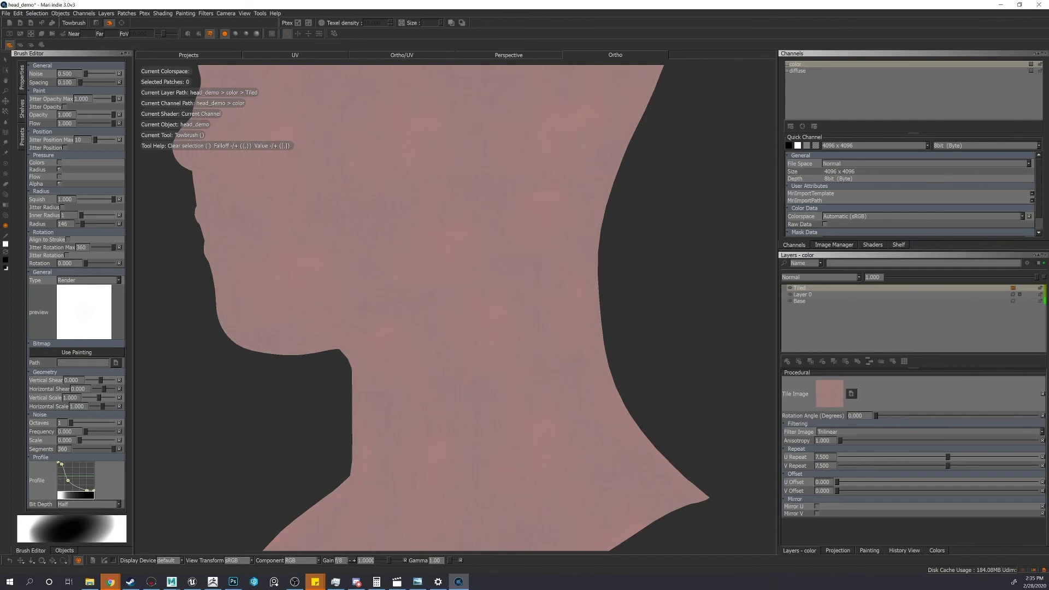
Step: Reorder the color channel's layers so that Layer 0 sits above the Tiled layer
click(811, 288)
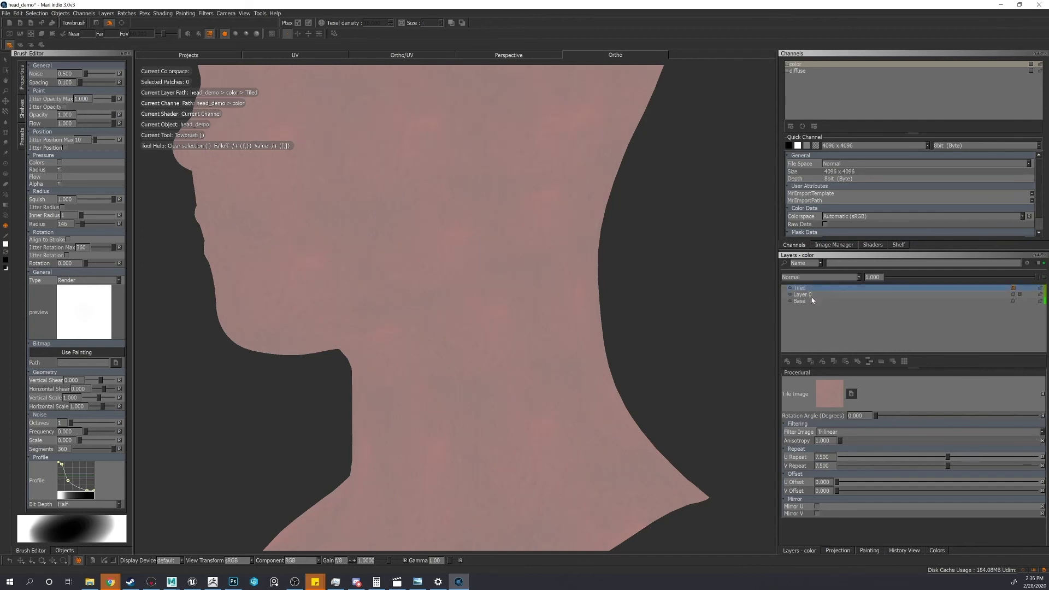
middle_drag(663, 292, 555, 301)
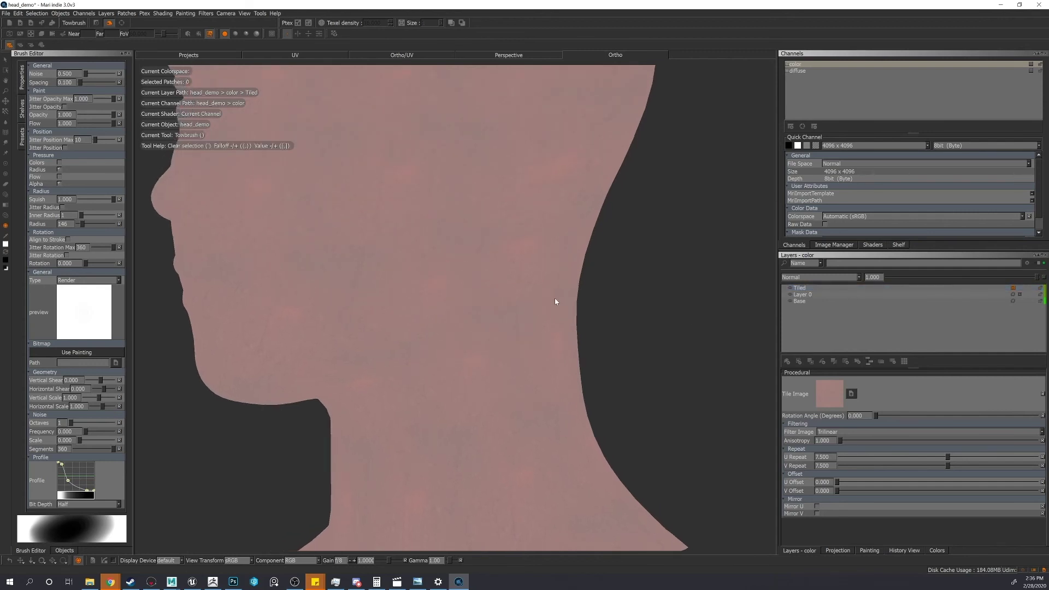
alt+drag(537, 272, 595, 283)
click(808, 294)
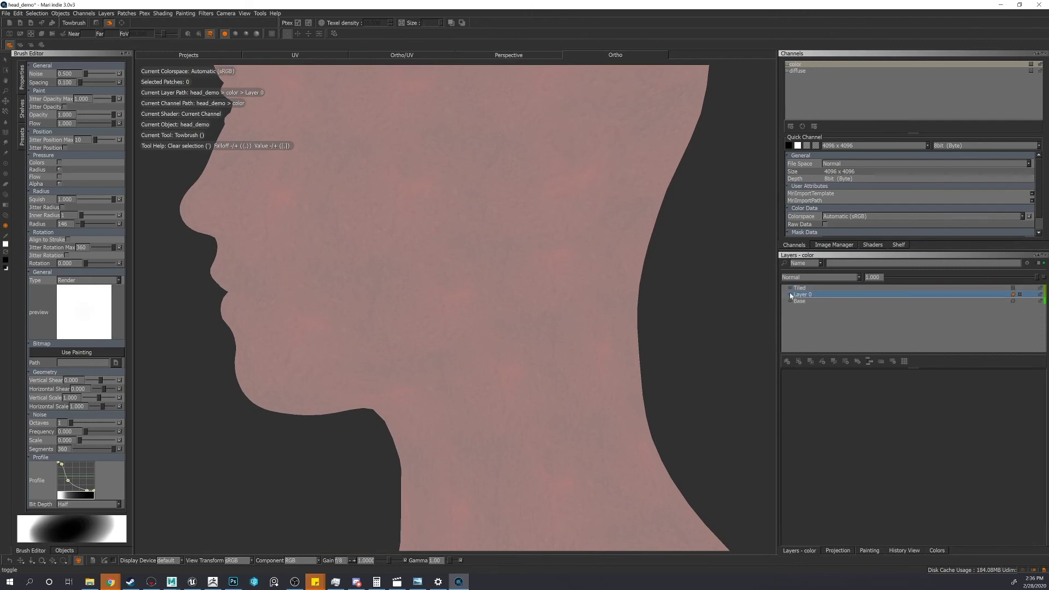
click(790, 288)
drag(808, 295, 809, 288)
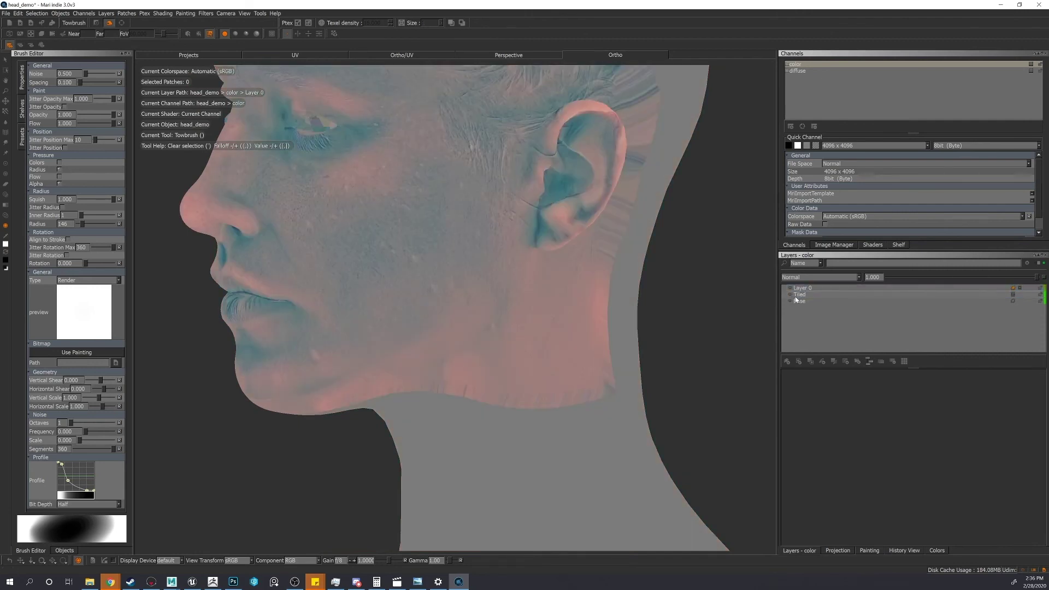
Step: Duplicate Layer 0 and the Tiled layer in the color channel and merge the two copies into one layer
middle_drag(630, 342, 634, 293)
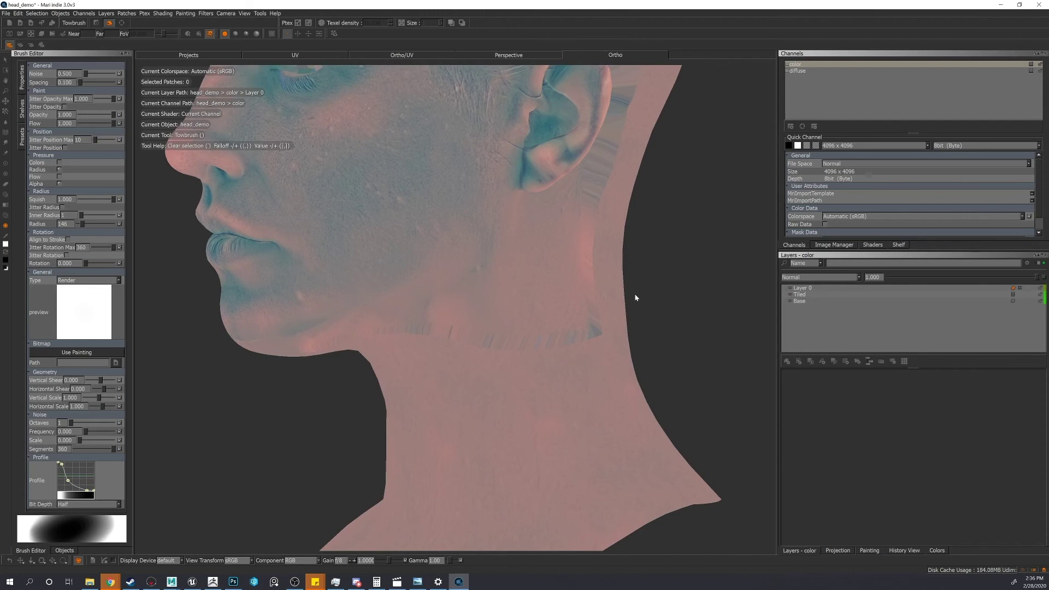
click(822, 293)
shift+click(821, 288)
key(ctrl+e)
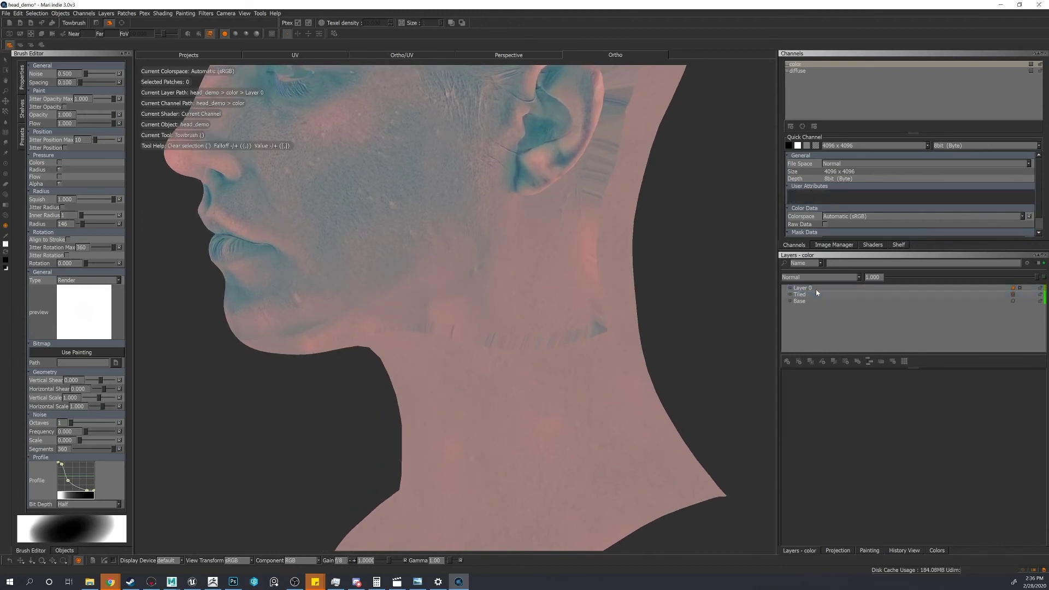
key(ctrl+v)
right_click(820, 295)
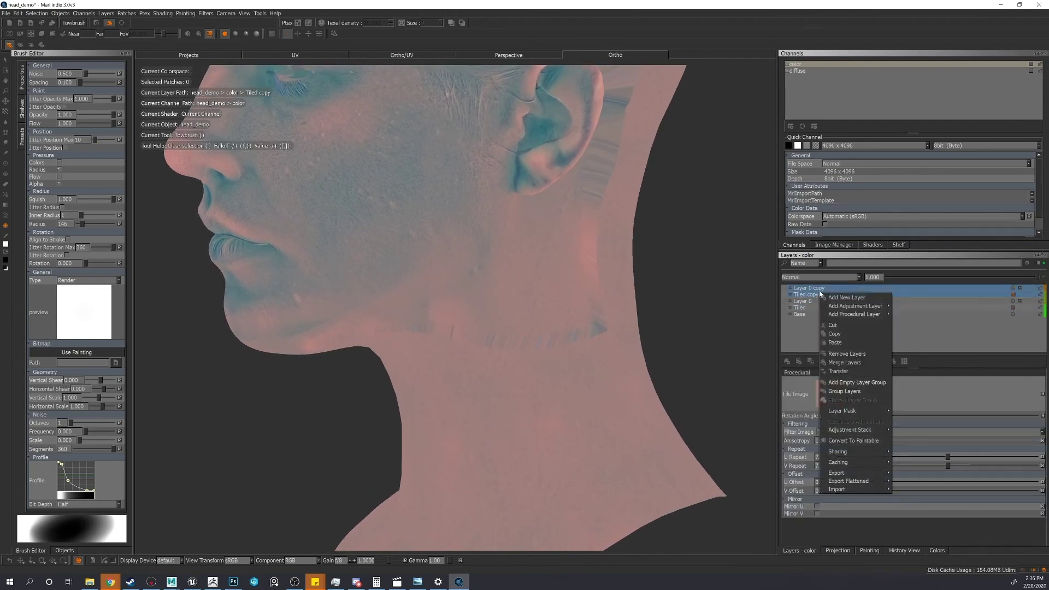
click(857, 362)
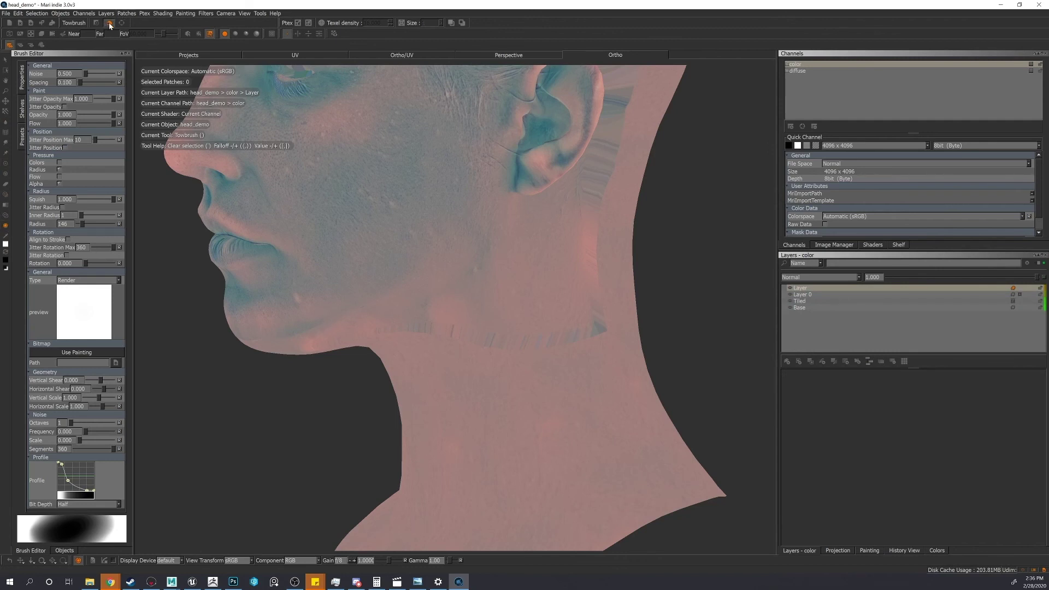
Step: Patch the stretched texture seam below the jaw on the merged layer with the Towbrush, and check the area around the ear
scroll(428, 320, up, 5)
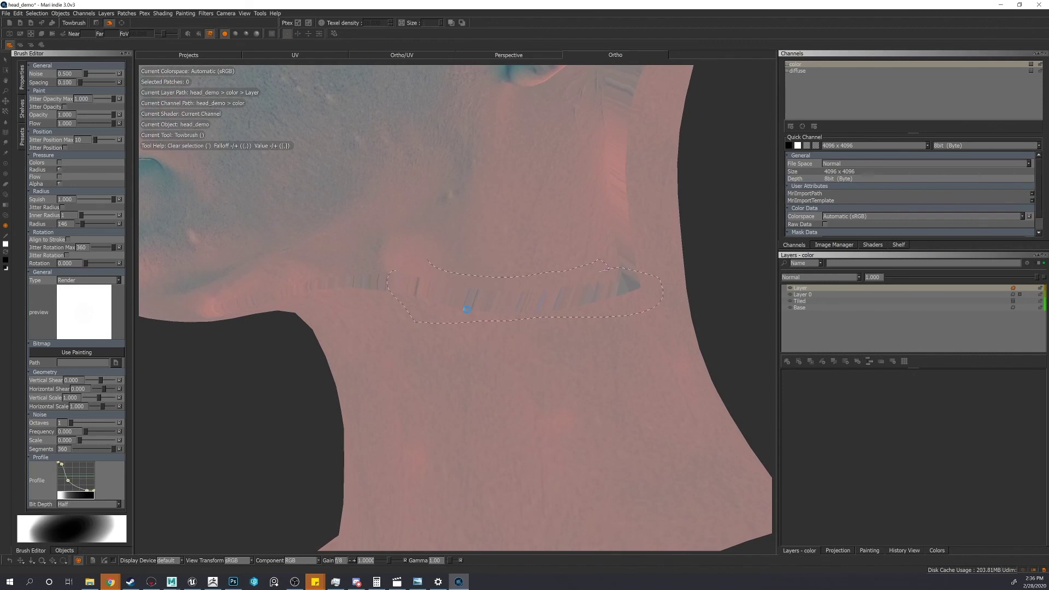
alt+drag(479, 371, 472, 338)
alt+middle_drag(472, 338, 453, 503)
alt+right_drag(453, 448, 421, 382)
alt+drag(465, 339, 420, 334)
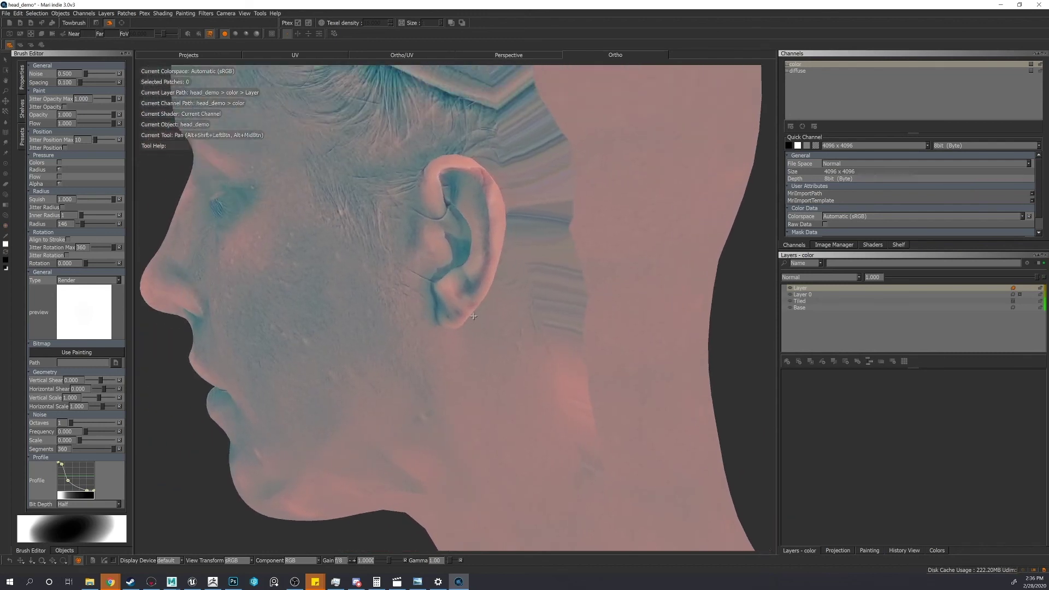
alt+right_drag(424, 328, 481, 304)
alt+drag(481, 305, 446, 230)
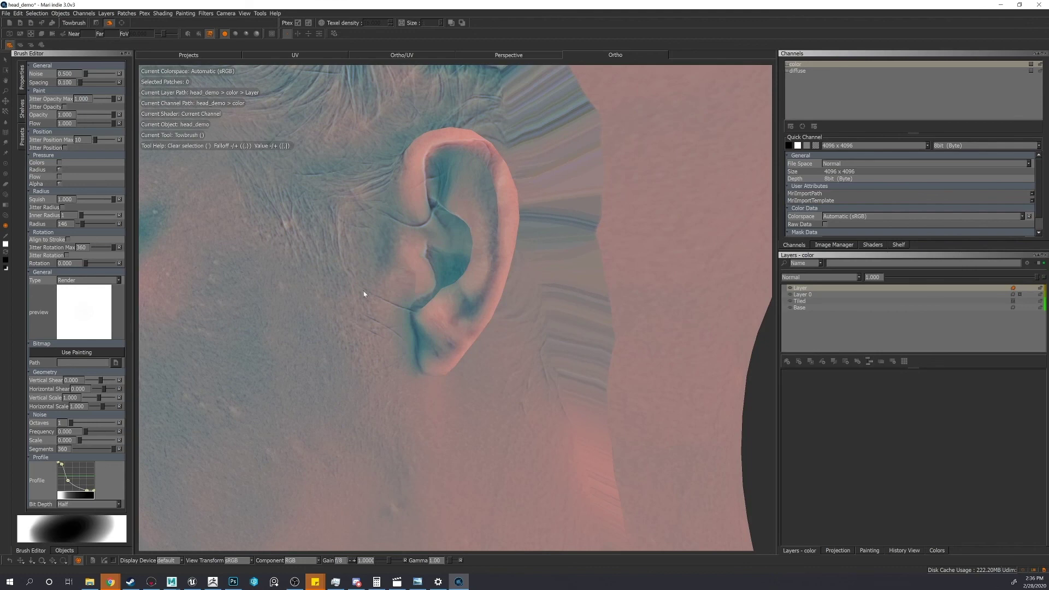
scroll(364, 294, down, 5)
alt+drag(364, 294, 390, 346)
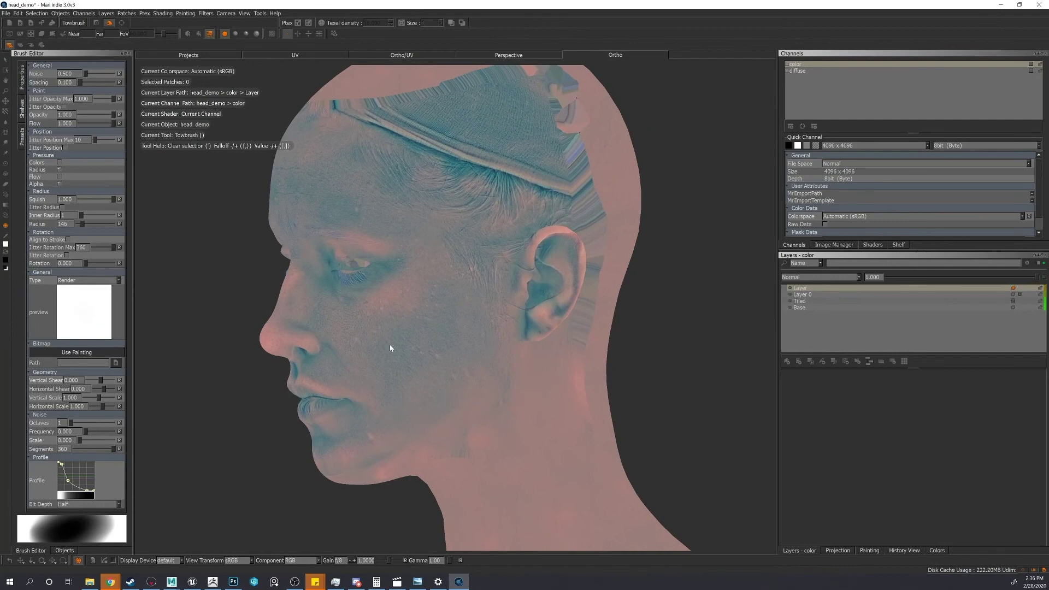
click(91, 580)
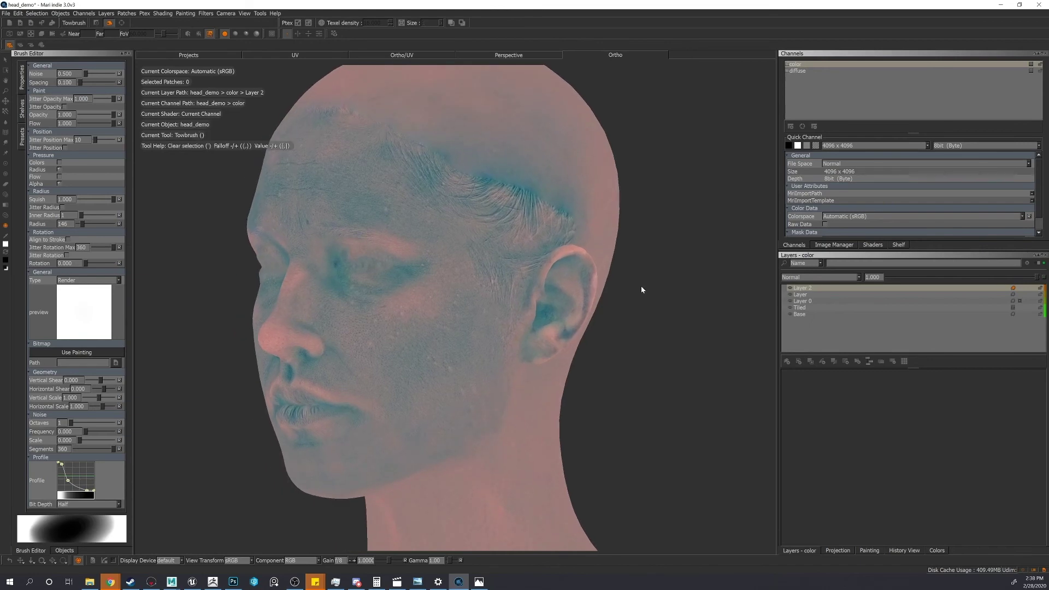
Step: Examine the cleaned displacement texture on the face, hairline and ear from several angles
alt+drag(640, 290, 715, 284)
alt+right_drag(492, 273, 516, 333)
alt+middle_drag(517, 333, 502, 219)
alt+right_drag(502, 218, 579, 333)
alt+drag(579, 333, 436, 290)
alt+right_drag(436, 290, 485, 286)
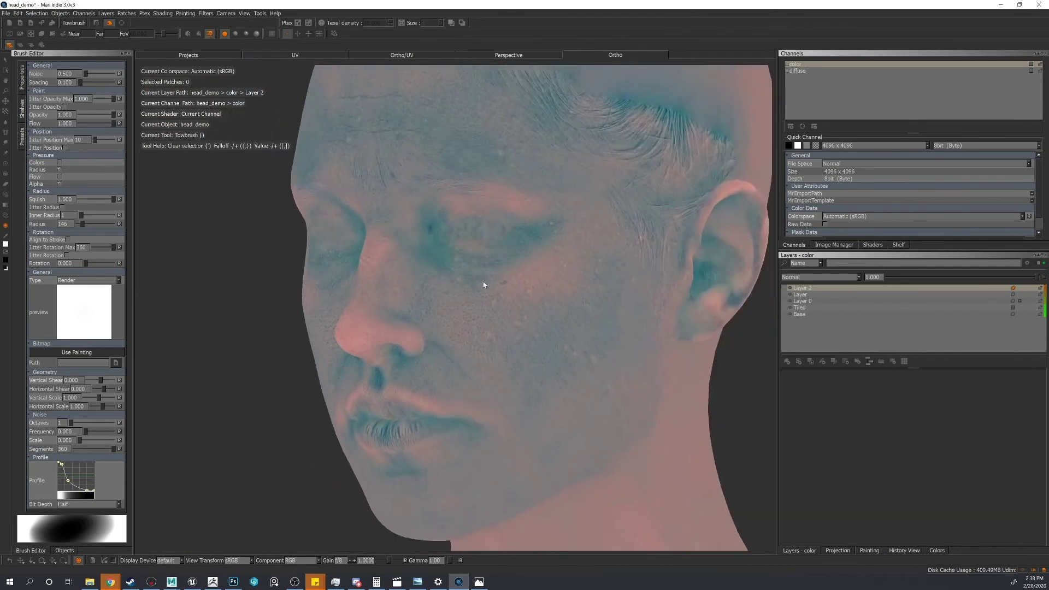
mouse_move(485, 285)
alt+mouse_down()
mouse_move(509, 314)
mouse_move(480, 295)
alt+mouse_up()
alt+right_drag(480, 295, 488, 341)
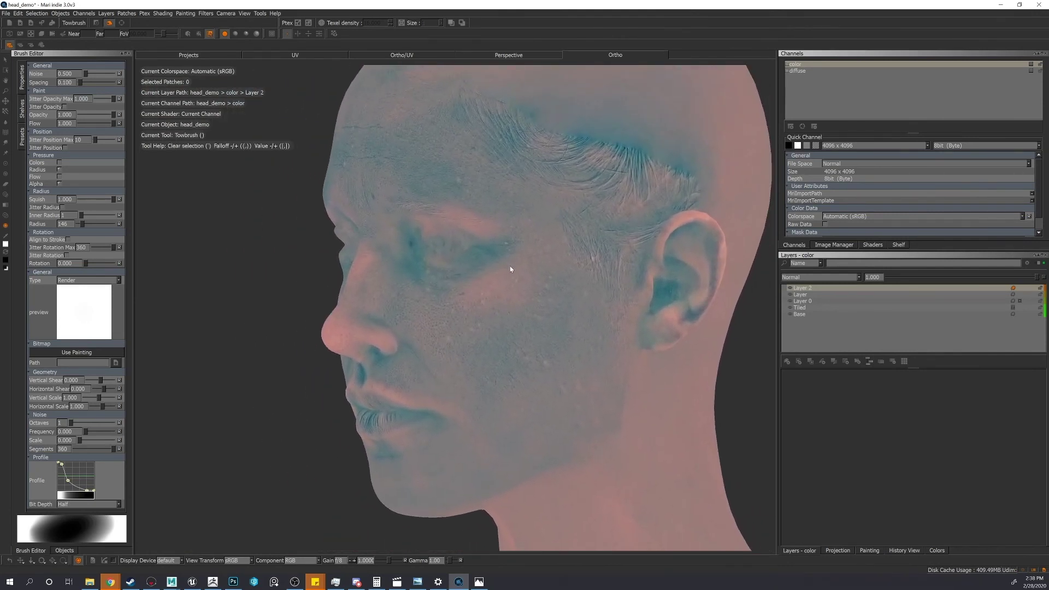
alt+drag(512, 229, 495, 241)
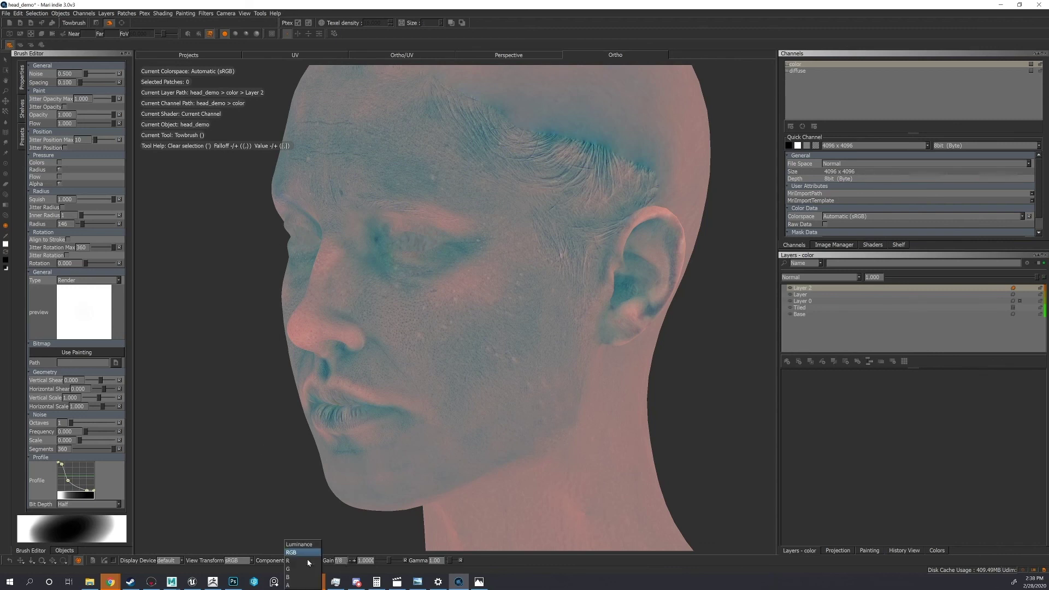
Step: Display only the R component of the color channel and examine the large displacement forms on the head
click(301, 561)
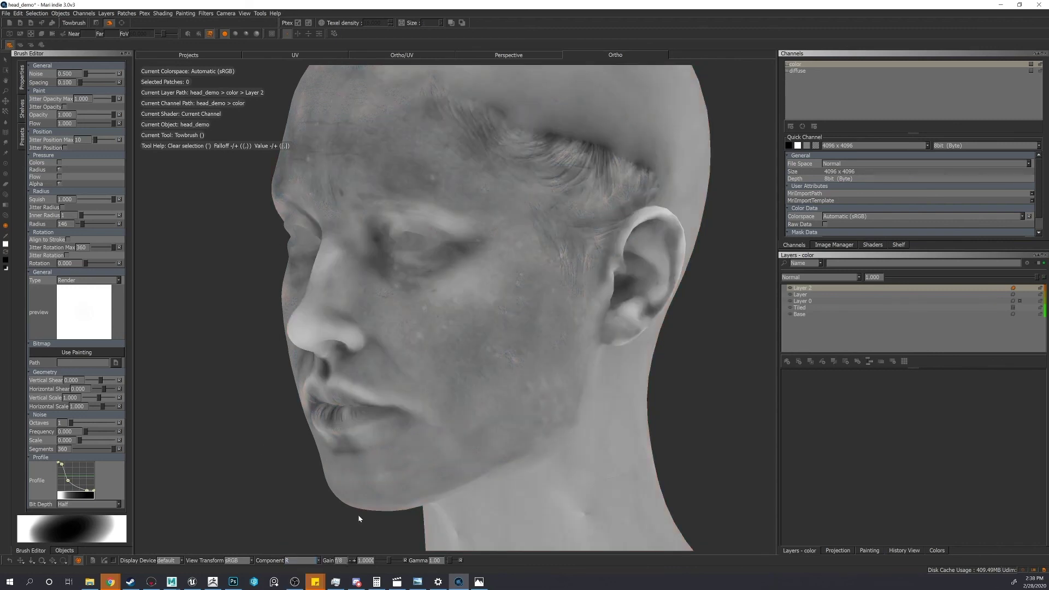
alt+drag(359, 519, 389, 431)
alt+right_drag(388, 431, 393, 425)
alt+middle_drag(393, 425, 367, 431)
alt+right_drag(368, 431, 337, 417)
alt+drag(337, 417, 479, 399)
Step: Display the G component and the B component in turn to examine the medium and fine skin detail
click(306, 560)
click(314, 563)
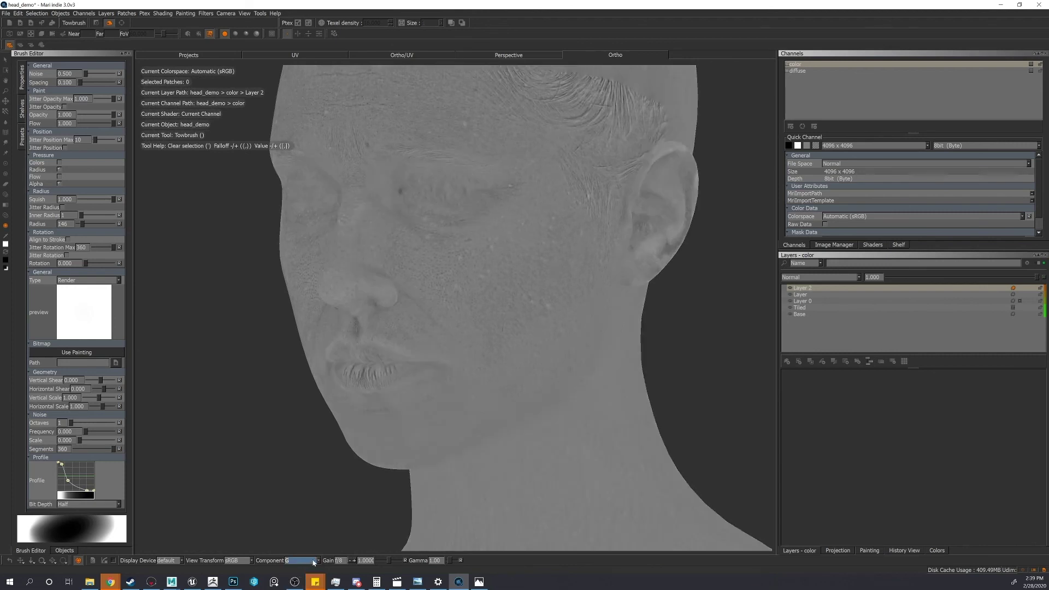
alt+drag(332, 520, 398, 499)
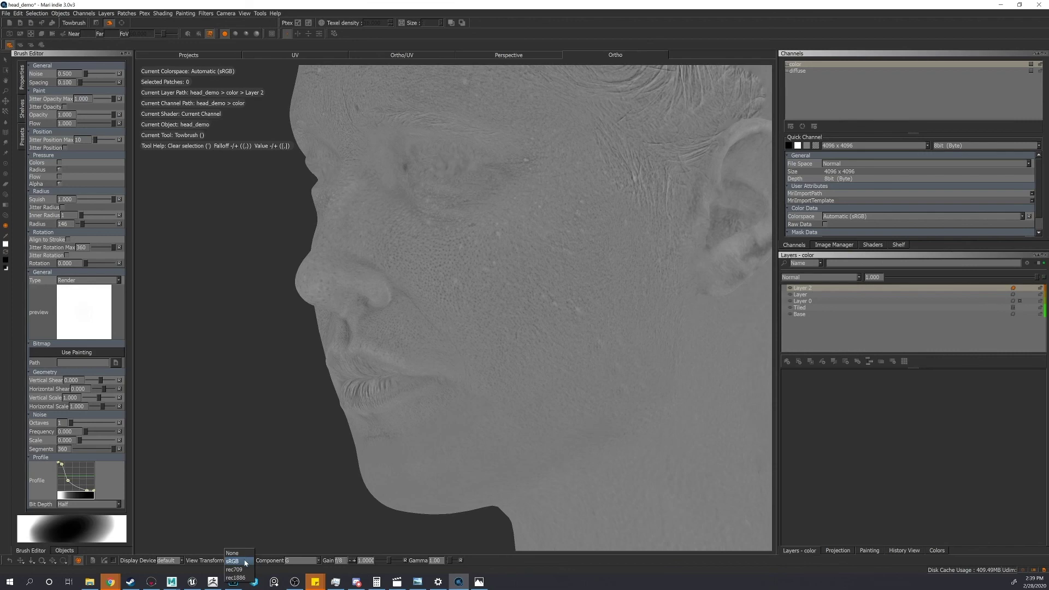
click(306, 561)
click(307, 569)
alt+drag(503, 442, 520, 370)
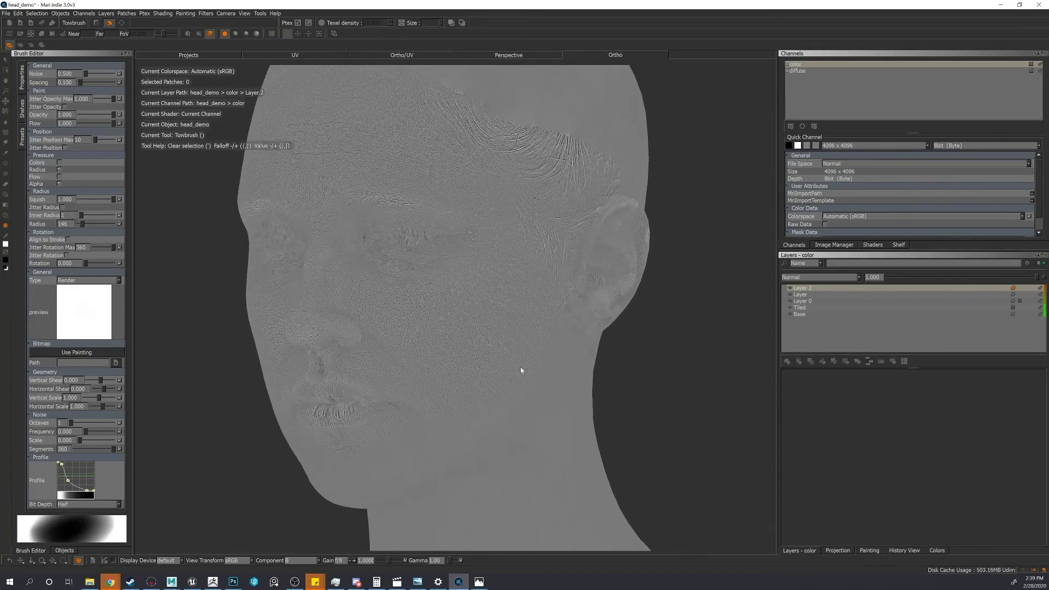
Step: Switch to the diffuse channel and set the displayed component back to RGB
click(802, 71)
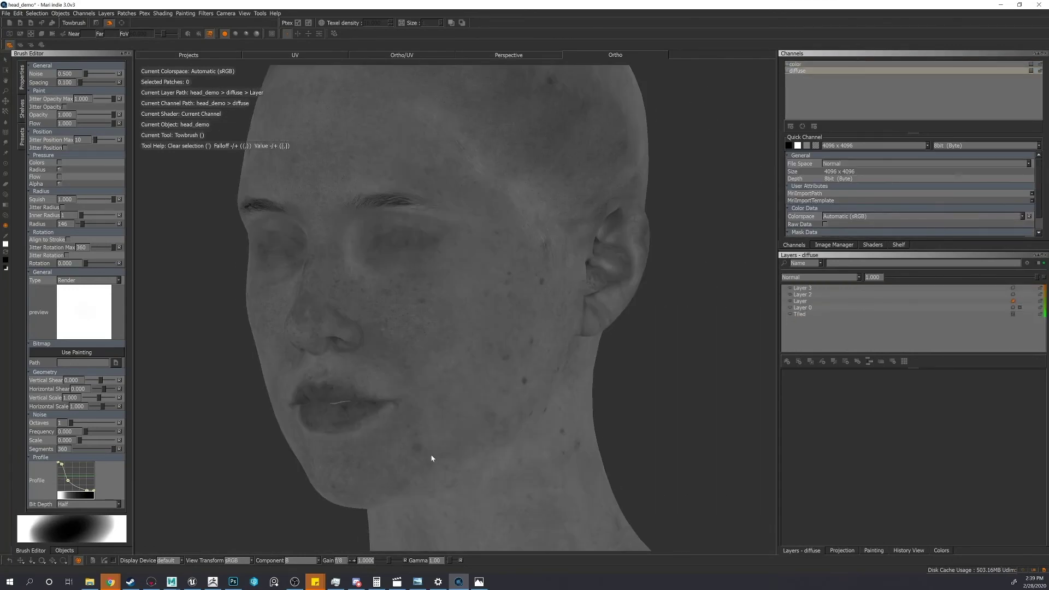
click(234, 561)
click(287, 561)
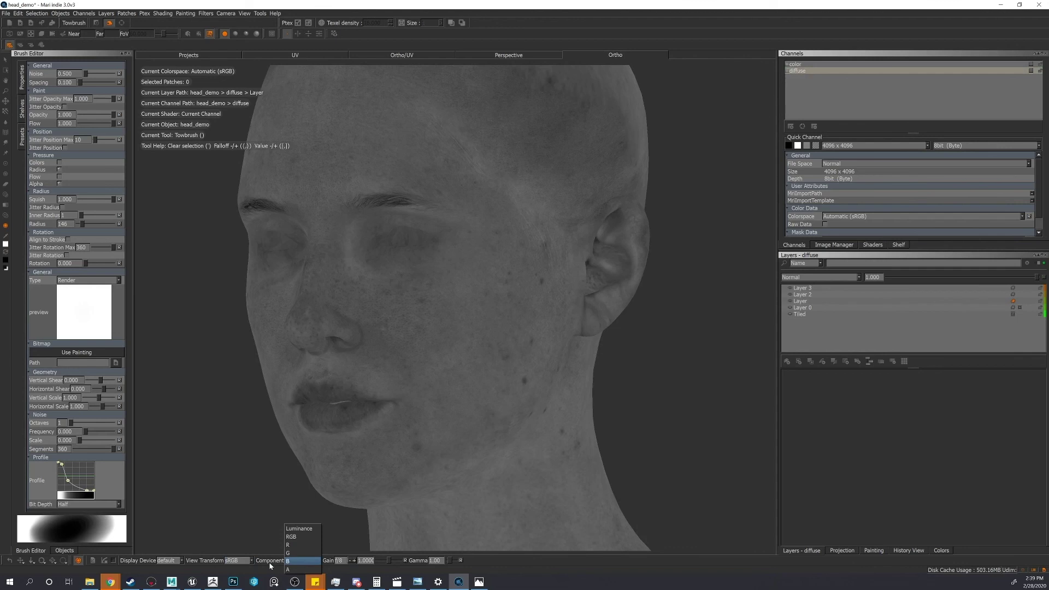
click(309, 537)
Step: Examine the diffuse texture up close along the hairline, temples and forehead on both sides of the head
alt+drag(383, 453, 411, 505)
alt+middle_drag(412, 505, 399, 548)
alt+right_drag(400, 548, 503, 487)
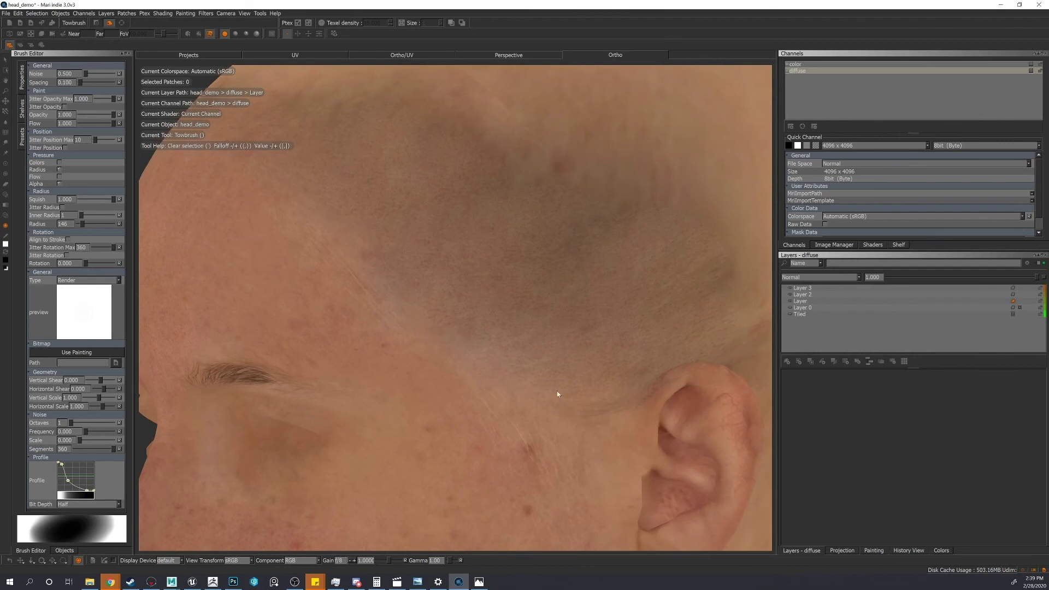
alt+middle_drag(577, 271, 511, 285)
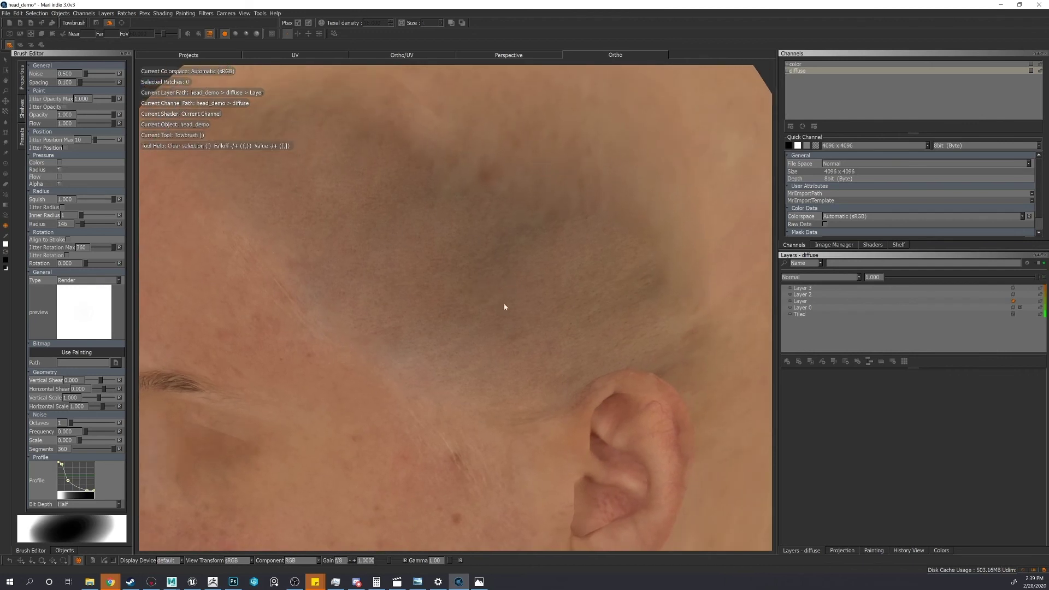
alt+right_drag(505, 303, 496, 253)
alt+drag(496, 253, 574, 252)
alt+middle_drag(270, 226, 403, 246)
alt+drag(256, 253, 326, 257)
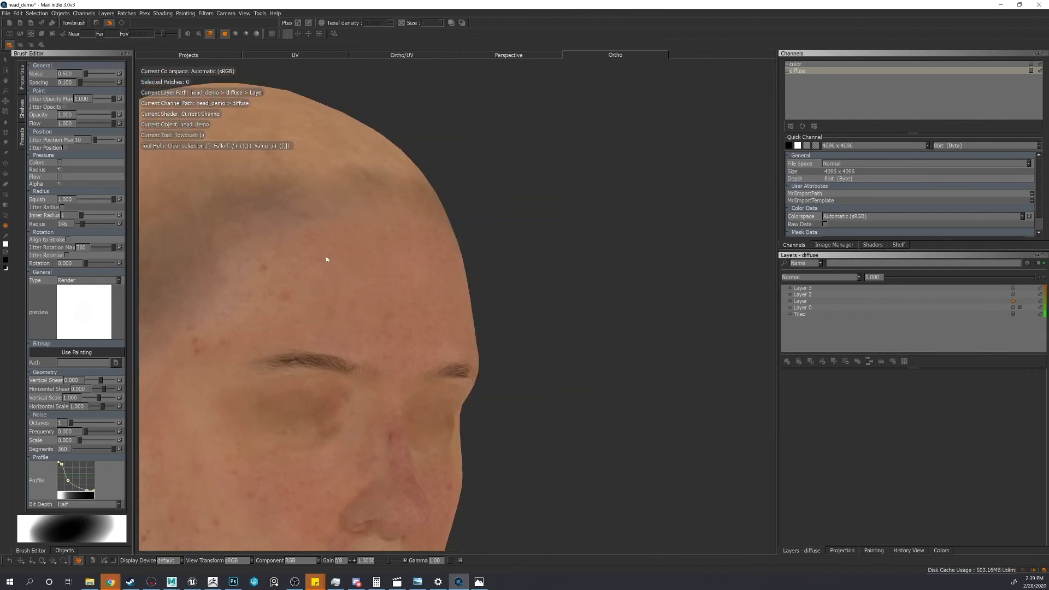
alt+middle_drag(326, 258, 467, 255)
alt+middle_drag(311, 291, 369, 267)
alt+right_drag(370, 267, 442, 263)
alt+drag(404, 265, 443, 265)
alt+right_drag(443, 265, 377, 273)
alt+middle_drag(306, 276, 454, 268)
mouse_move(383, 275)
alt+mouse_down()
mouse_move(421, 272)
mouse_move(381, 280)
alt+mouse_up()
alt+right_drag(381, 280, 422, 266)
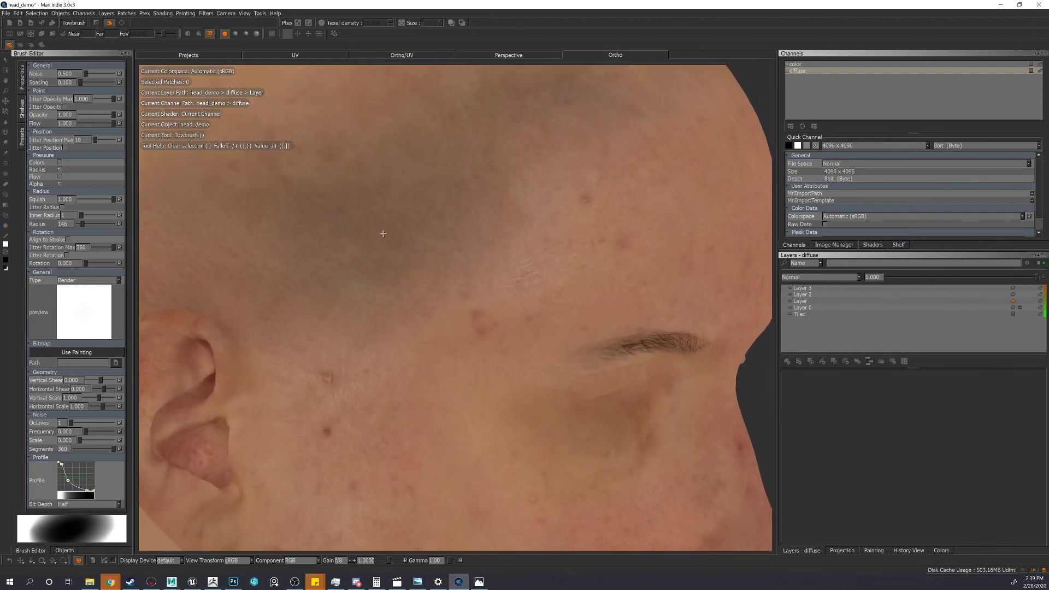
Step: Examine the diffuse texture across the scalp, the back of the head and the neck
alt+right_drag(383, 234, 481, 231)
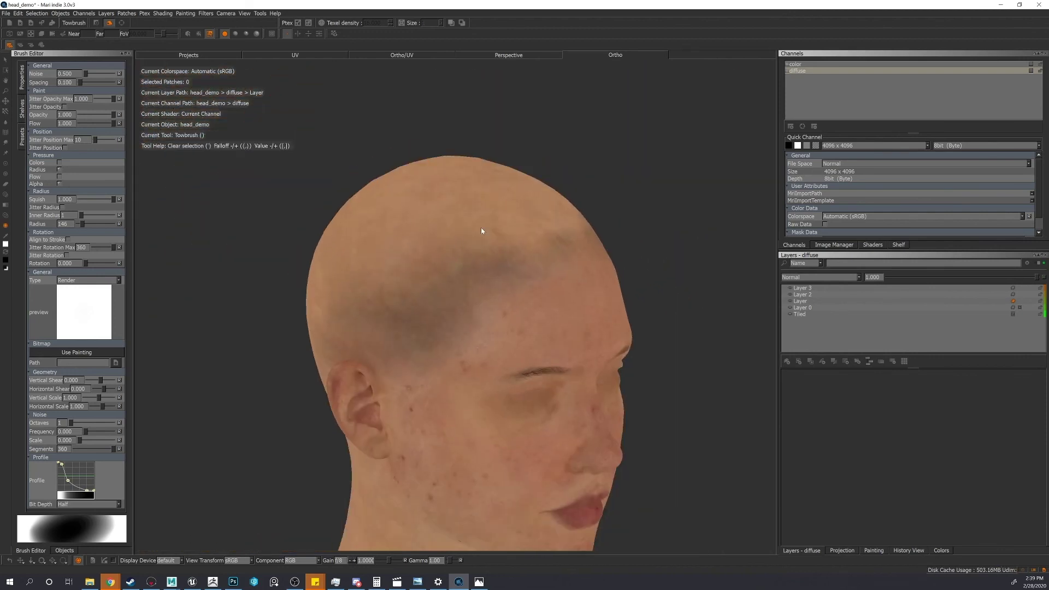
alt+drag(482, 231, 562, 334)
alt+right_drag(562, 333, 586, 283)
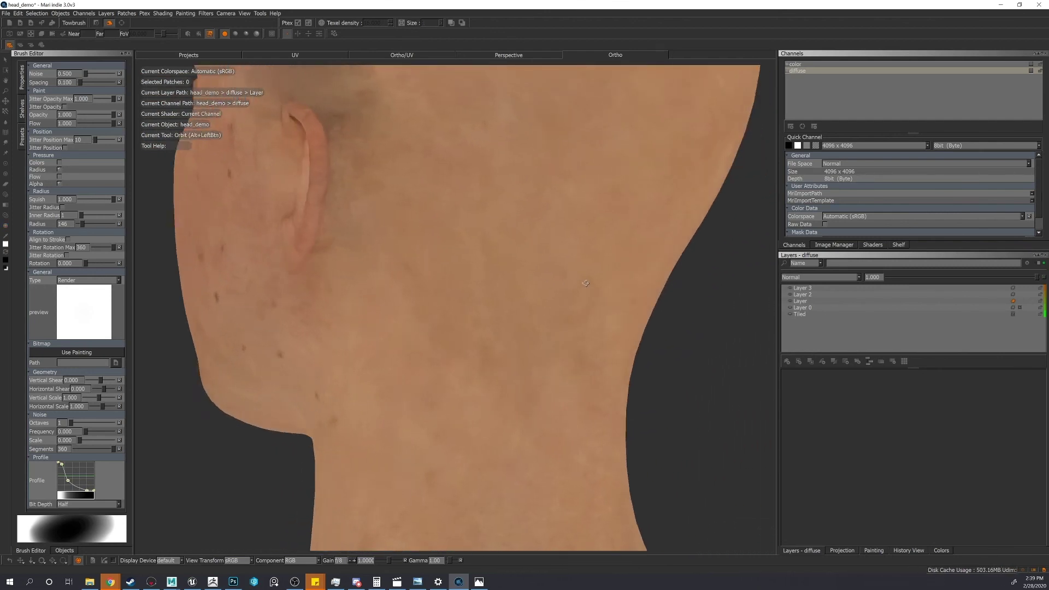
alt+drag(586, 283, 616, 280)
alt+right_drag(616, 280, 475, 254)
alt+middle_drag(475, 253, 474, 306)
alt+drag(474, 306, 437, 298)
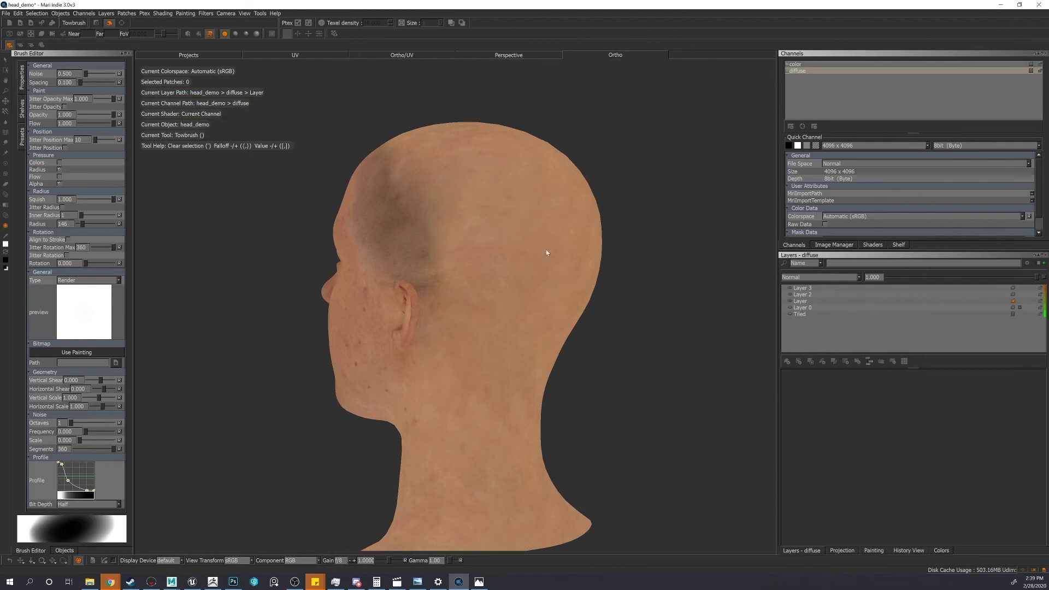
alt+drag(477, 268, 425, 266)
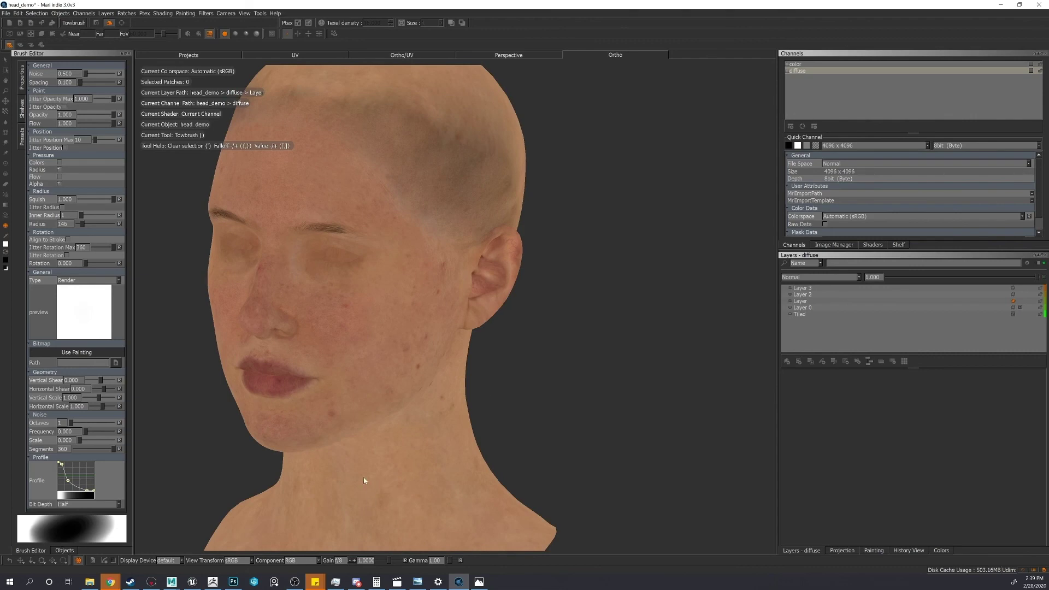